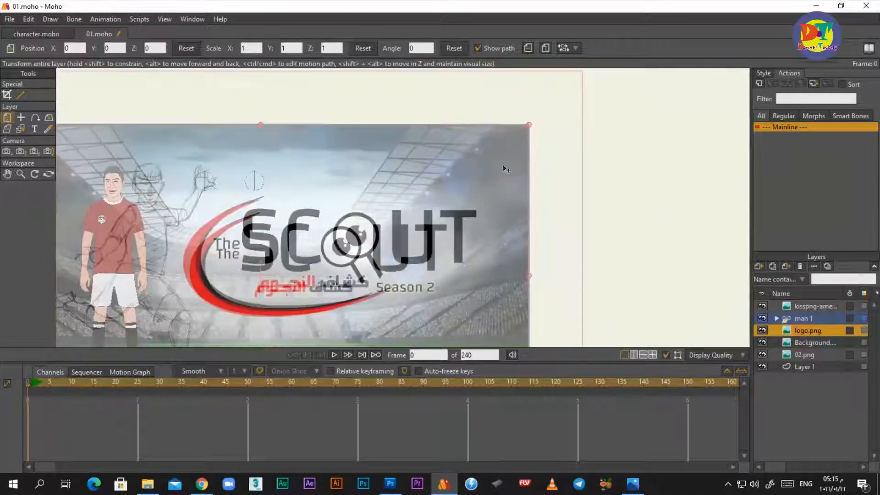
- Scale the logo.png layer up to about 1.13
left_click_drag(529, 126, 568, 105)
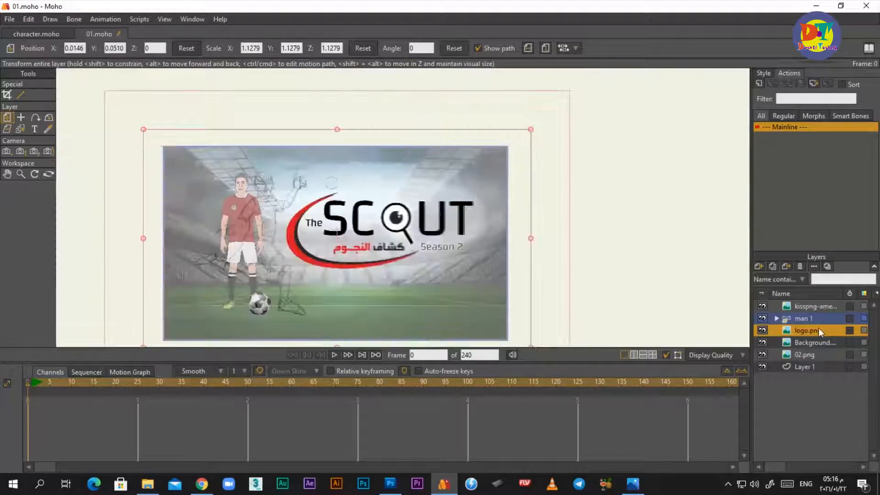
- Pose the man 1 character's face at frame 1 with the Turn face control and the Brow 1, Brow 2 and Ink bones
left_click(804, 318)
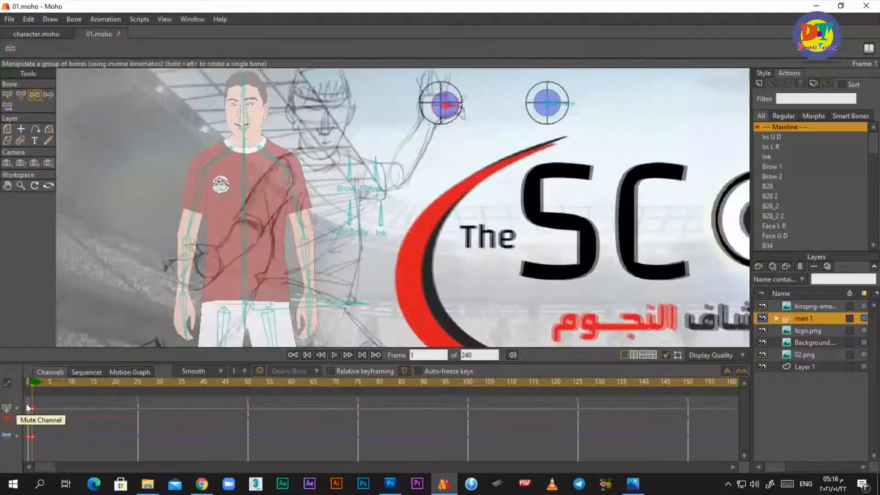
left_click_drag(242, 95, 243, 94)
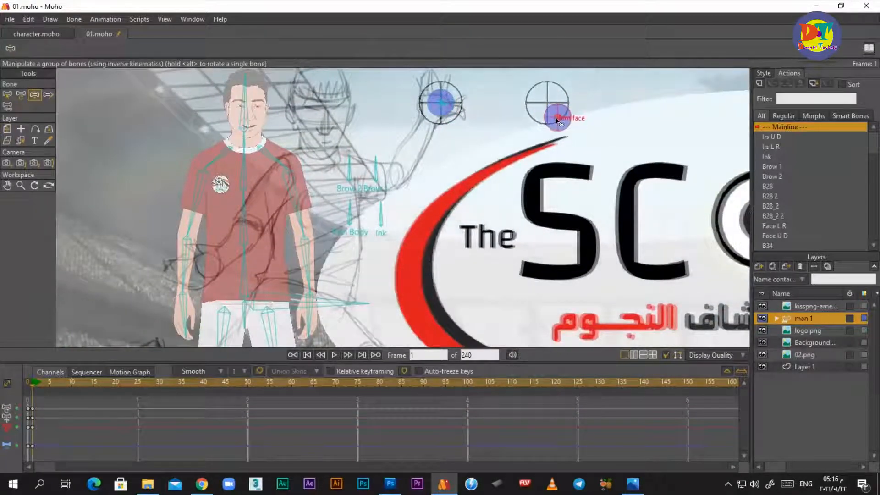
scroll(329, 125, "up", 4)
left_click_drag(357, 141, 383, 223)
left_click_drag(639, 160, 636, 164)
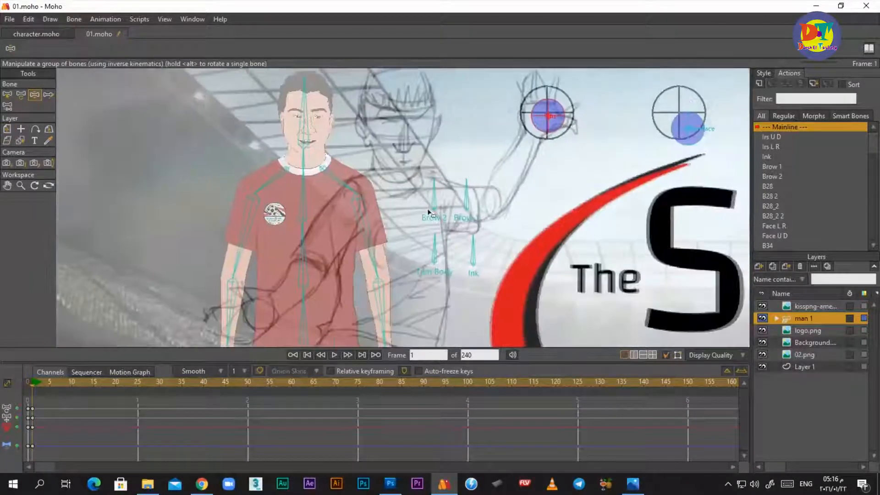
left_click(437, 249)
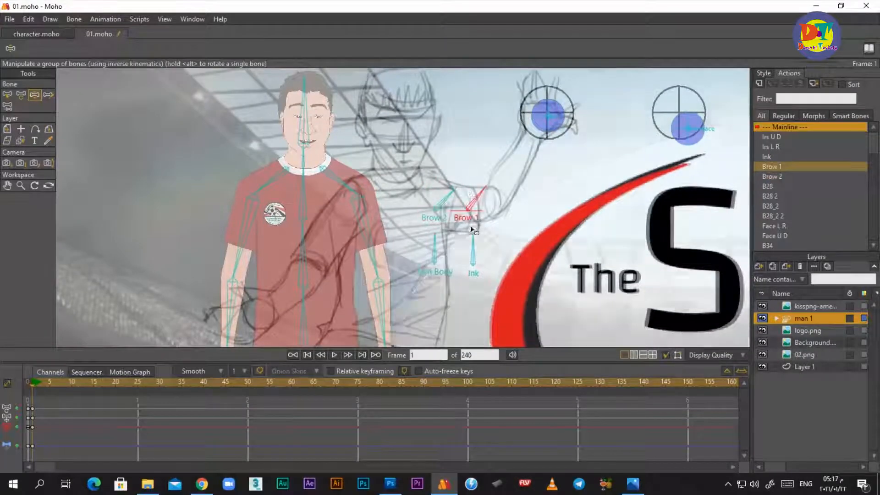
- Hide the Background and 02.png layers so the sketched player stands out
scroll(339, 187, "down", 5)
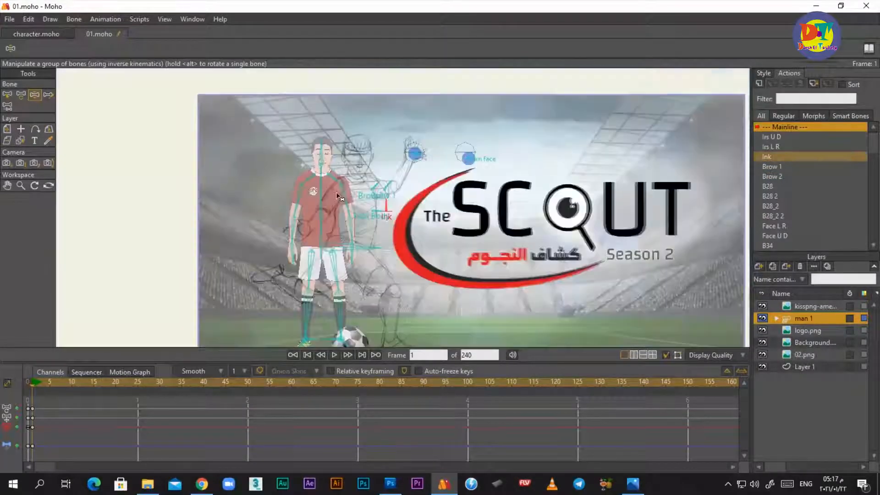
left_click_drag(763, 342, 763, 356)
left_click_drag(380, 265, 276, 229)
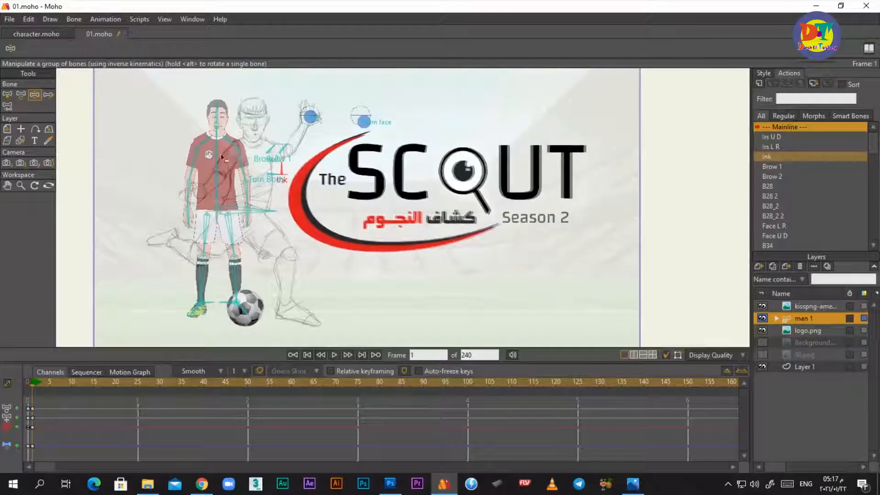
- Position the man 1 character over the sketched player at frame 1
key("m")
scroll(214, 218, "up", 1)
left_click_drag(212, 221, 247, 222)
left_click_drag(414, 134, 403, 154)
left_click_drag(421, 97, 442, 83)
- Spread and bend the character's legs with the leg bones to follow the sketched stance
left_click_drag(309, 279, 292, 193)
scroll(311, 270, "up", 3)
key("z")
left_click_drag(212, 272, 253, 264)
left_click_drag(160, 71, 163, 119)
left_click_drag(153, 109, 251, 86)
- Switch a shoe layer inside the man 1 group to another shoe shape, and collapse the group
left_click(776, 319)
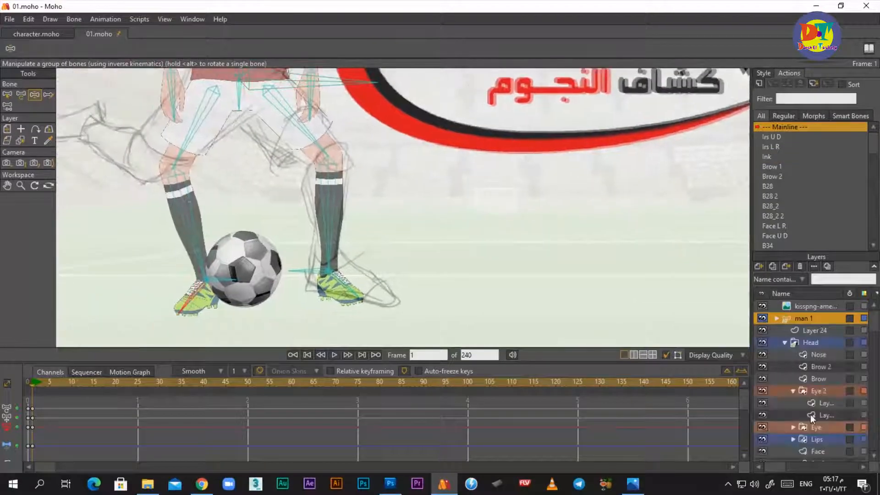
scroll(827, 417, "down", 7)
left_click(825, 455)
left_click(785, 382)
right_click(799, 382)
left_click(819, 391)
scroll(824, 367, "up", 8)
left_click(777, 318)
- Swing the kicking leg up behind the character to match the sketch
key("z")
left_click_drag(246, 280, 89, 118)
left_click_drag(88, 144, 130, 182)
left_click_drag(362, 134, 343, 279)
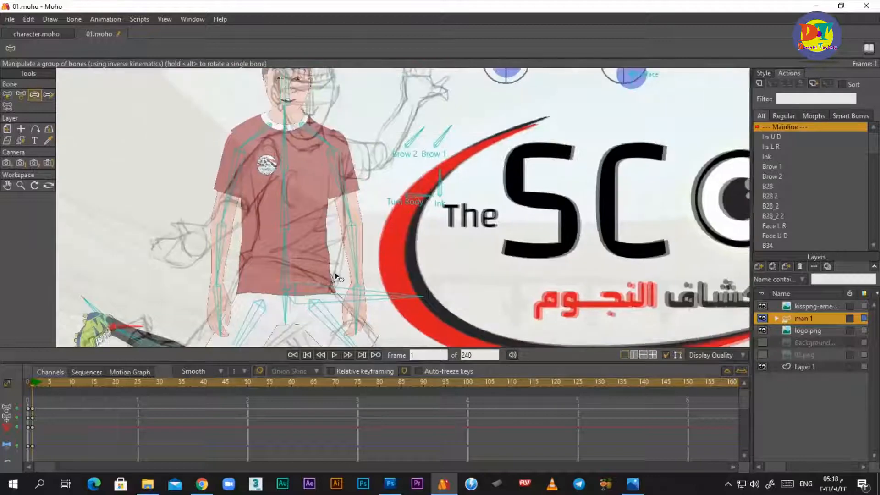
- Lean the torso and raise both arms outward with the bones to follow the sketched kicking pose
left_click_drag(286, 215, 177, 186)
left_click_drag(367, 262, 421, 191)
left_click_drag(424, 183, 401, 208)
key("t")
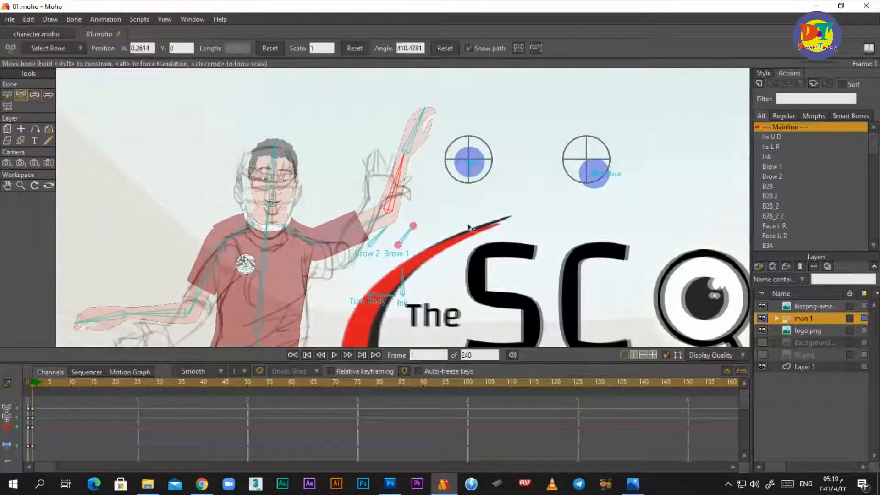
scroll(468, 227, "up", 4)
- Edit the bone constraints of the two upper arm bones at frame 0
left_click(7, 95)
key("Left")
scroll(295, 235, "down", 2)
left_click_drag(295, 236, 435, 87)
left_click(241, 152)
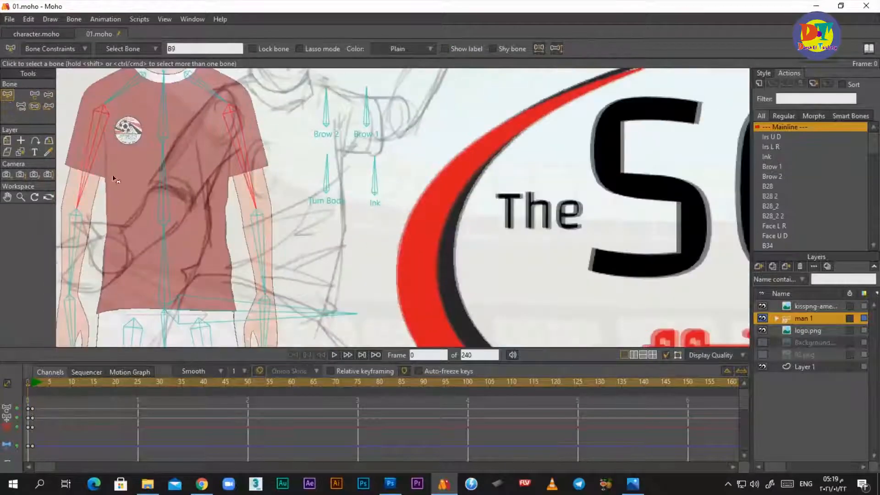
left_click(54, 49)
left_click(149, 311)
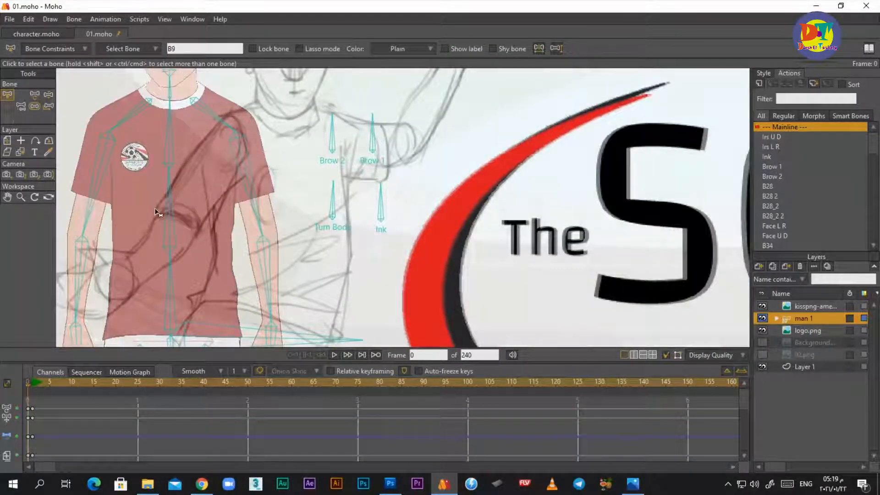
left_click(160, 212)
left_click(54, 49)
left_click(151, 309)
- Try to move and shorten the raised arm's shoulder bone at frame 1 with the Transform Bone tool
scroll(207, 169, "down", 4)
key("Right")
scroll(220, 192, "up", 4)
left_click(21, 95)
key("Return")
left_click_drag(374, 162, 348, 170)
left_click_drag(260, 218, 241, 200)
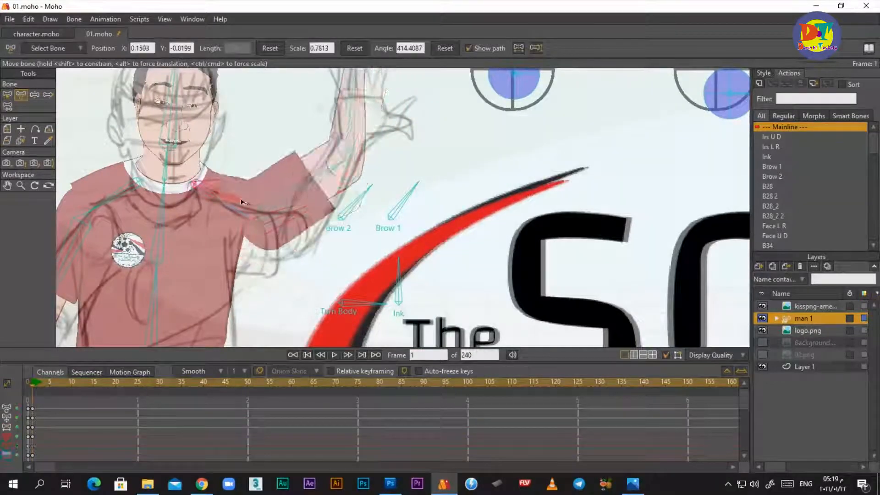
- Delete the raised arm's bone movement and scale keyframes at frame 1
left_click(35, 95)
left_click_drag(302, 179, 316, 191)
key("Delete")
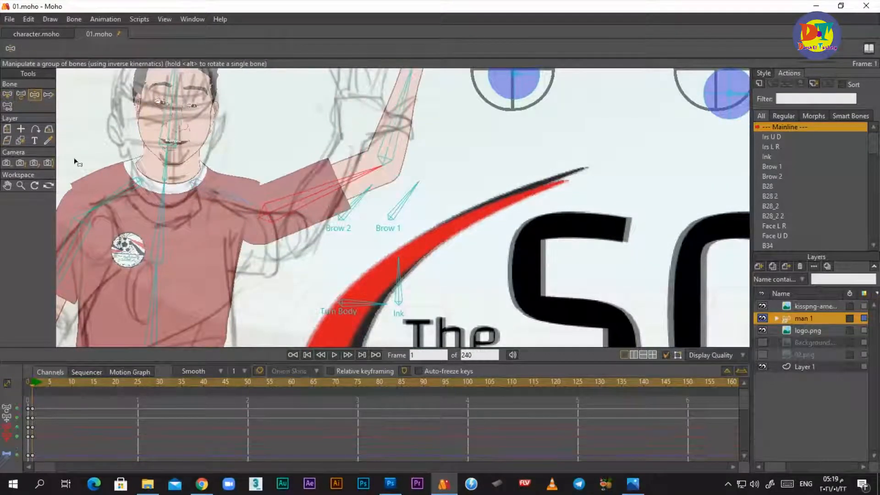
left_click(21, 95)
left_click(32, 437)
key("Delete")
- Adjust the raised arm and the head angle again with the Manipulate Bones tool
left_click(35, 95)
left_click_drag(295, 159, 320, 203)
mouse_move(173, 99)
left_mouse_down()
mouse_move(165, 100)
mouse_move(171, 108)
left_mouse_up()
left_click(21, 95)
scroll(180, 174, "down", 5)
- Rotate the lowered arm's forearm and hand bones to bring the arm closer to the sketch
left_click(34, 95)
left_click(221, 187)
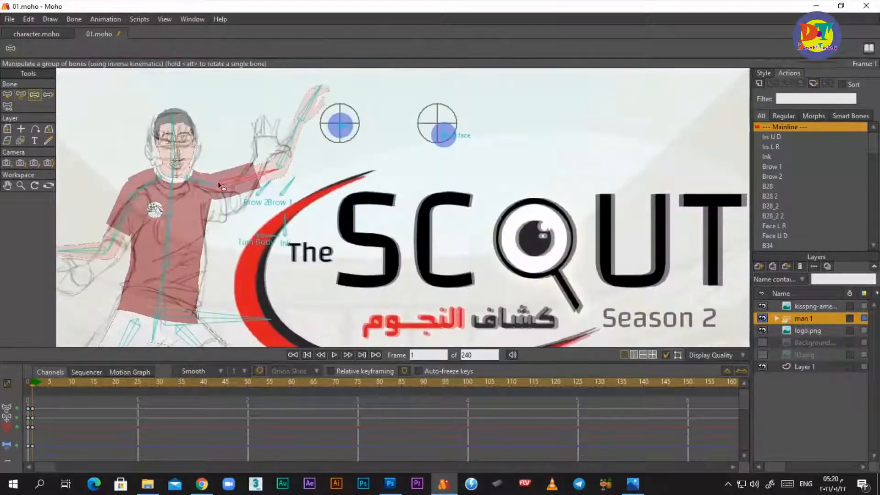
left_click_drag(133, 209, 210, 195)
left_click_drag(110, 229, 105, 248)
left_click_drag(106, 248, 103, 268)
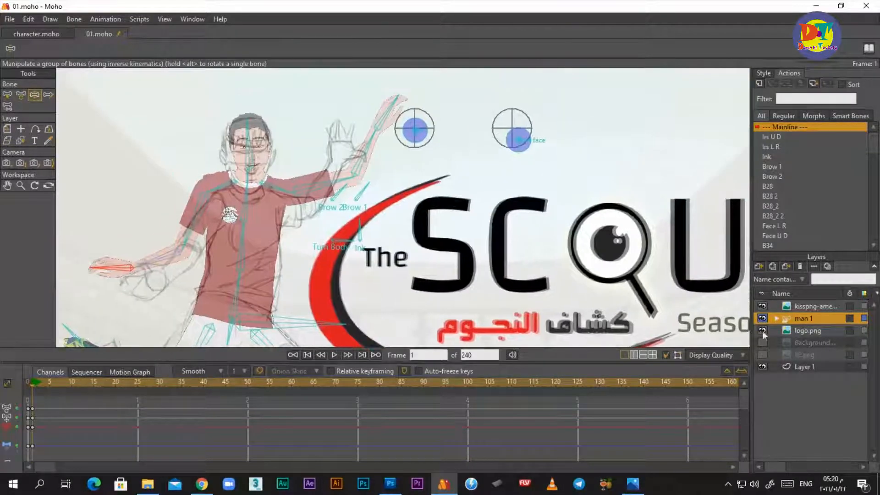
- Expand the man 1 group and switch the Hand R layer to hand shape 03
left_click(776, 318)
left_click(793, 391)
scroll(820, 417, "down", 1)
scroll(820, 417, "down", 2)
left_click(820, 427)
right_click(820, 427)
left_click(814, 401)
scroll(120, 314, "up", 5)
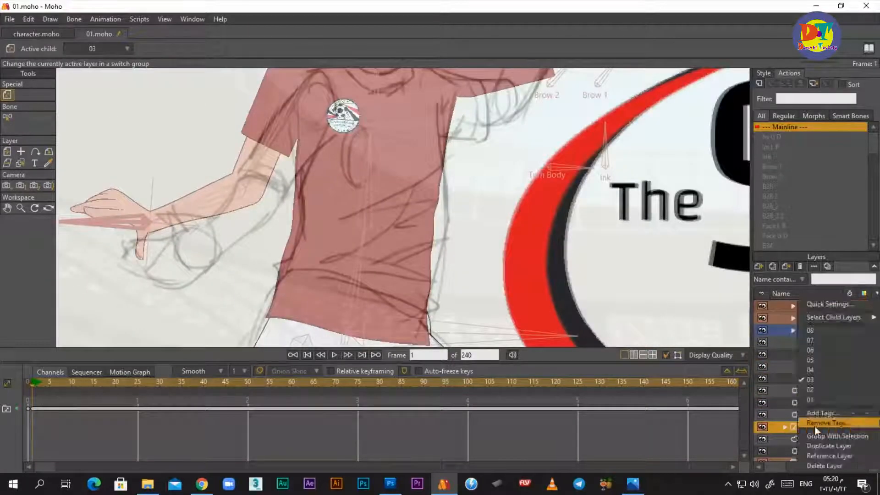
- Try hand shapes 05, 06, 07 and 08 on the Hand R layer
left_click(806, 415)
right_click(800, 428)
left_click(820, 360)
right_click(818, 427)
left_click(822, 351)
right_click(836, 425)
left_click(824, 344)
right_click(829, 428)
left_click(823, 331)
- Switch the Hand R layer to hand shape 02 and return to the man 1 bone layer
right_click(827, 427)
left_click(826, 390)
scroll(124, 217, "up", 5)
scroll(158, 223, "down", 8)
scroll(826, 315, "up", 3)
left_click(825, 317)
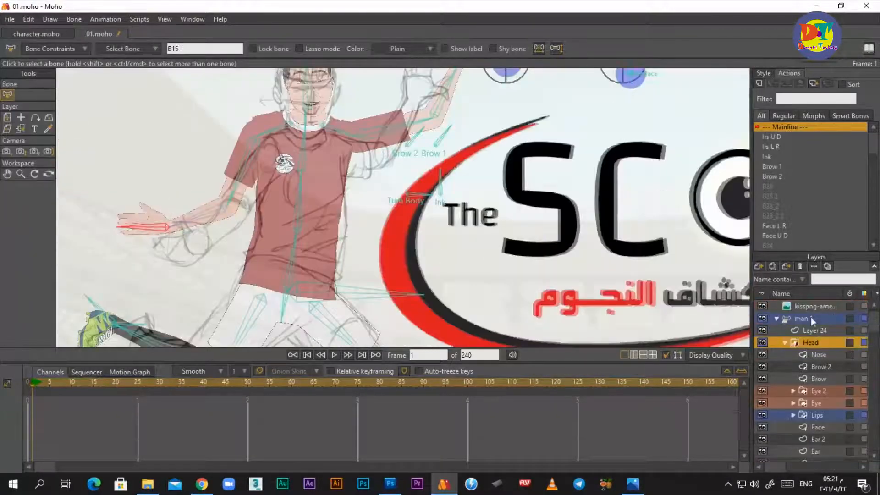
- Adjust the lowered arm's upper arm bone at the shoulder with the Transform Bone tool
scroll(242, 144, "up", 5)
mouse_move(260, 185)
left_mouse_down()
mouse_move(268, 189)
mouse_move(254, 192)
left_mouse_up()
key("t")
scroll(254, 195, "down", 5)
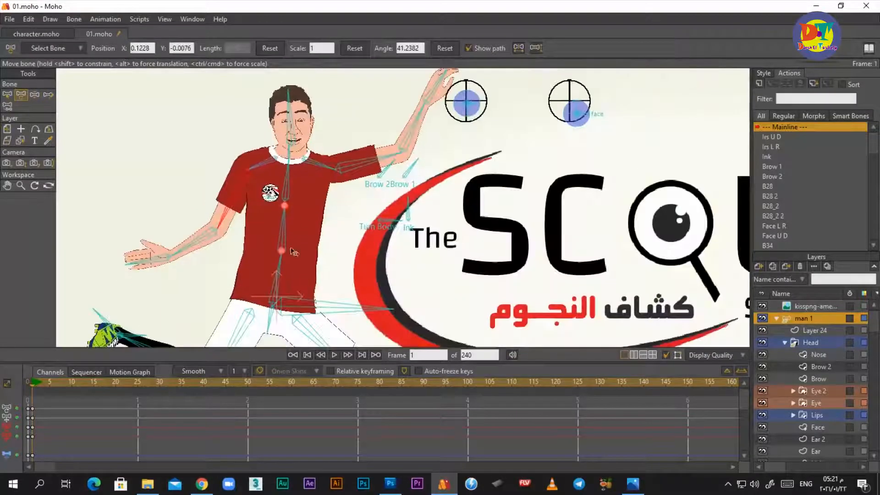
scroll(289, 156, "down", 4)
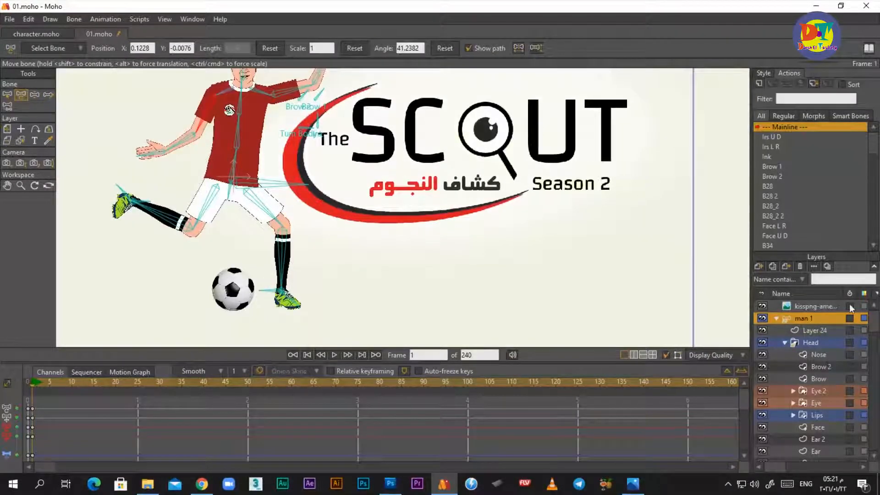
scroll(287, 206, "down", 1)
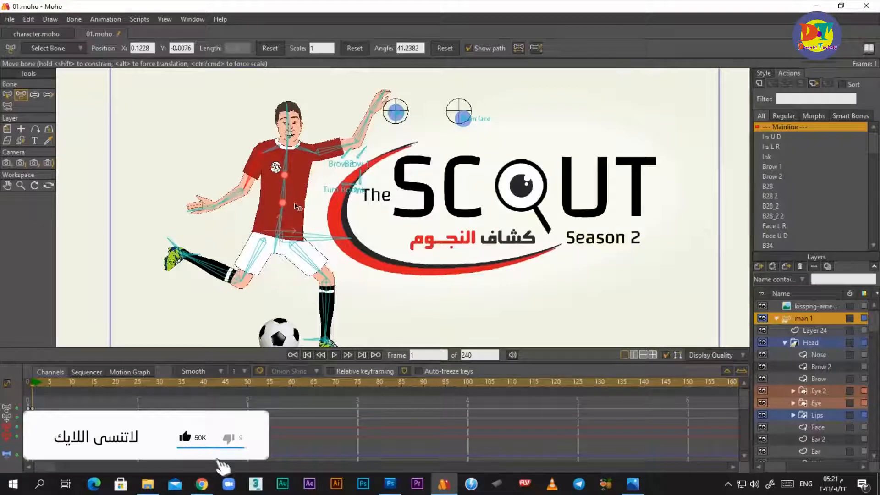
scroll(212, 192, "up", 3)
scroll(258, 193, "down", 2)
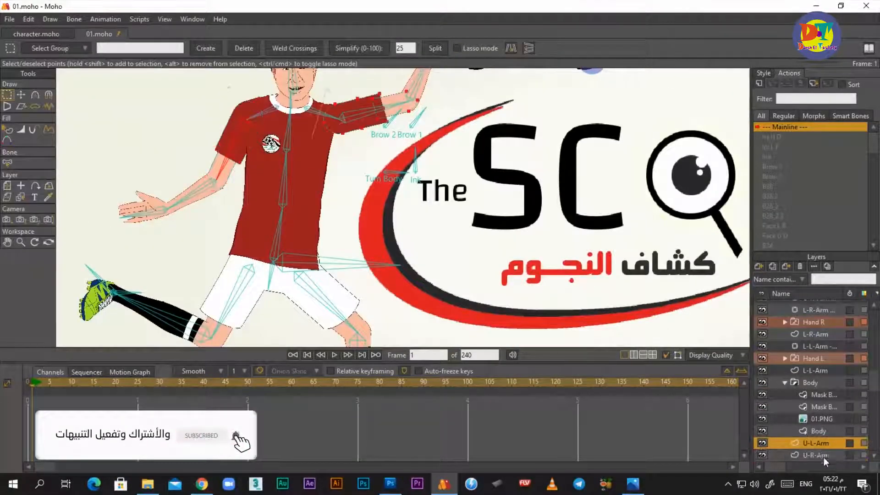
- Select the U-R-Arm layer and collapse the Body group in the layer list
left_click(821, 455)
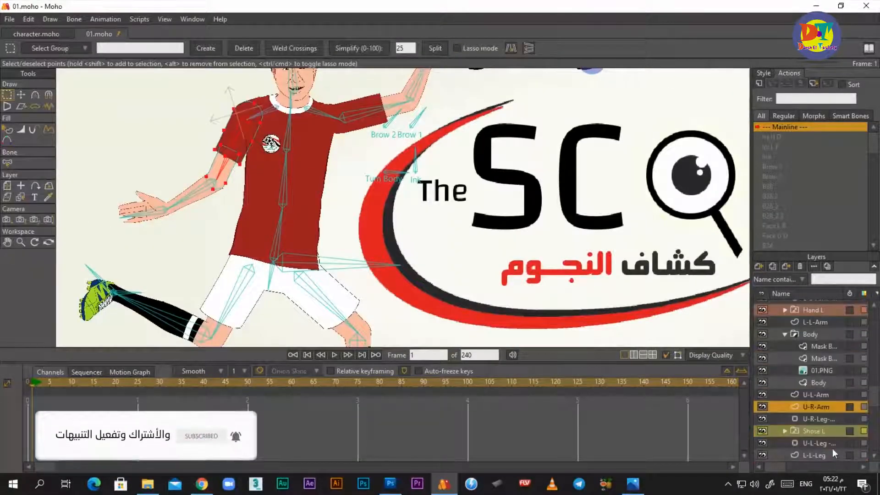
scroll(807, 366, "down", 3)
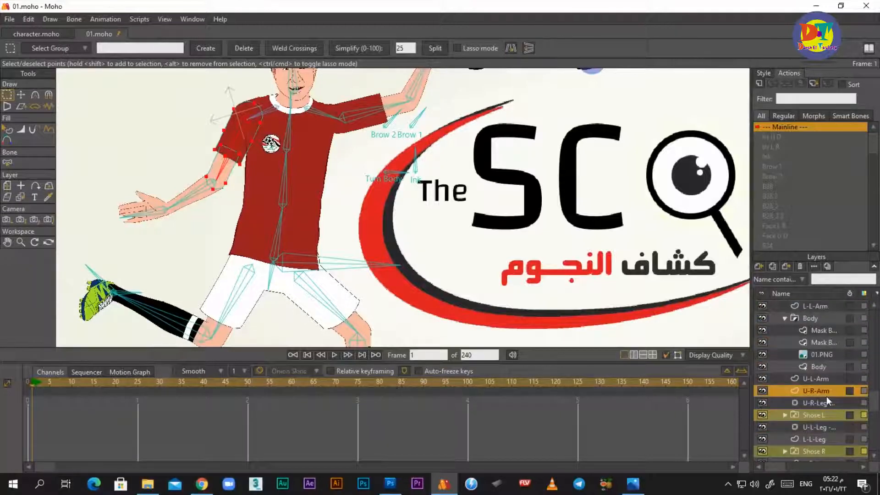
scroll(822, 389, "up", 1)
left_click(785, 330)
scroll(825, 388, "up", 3)
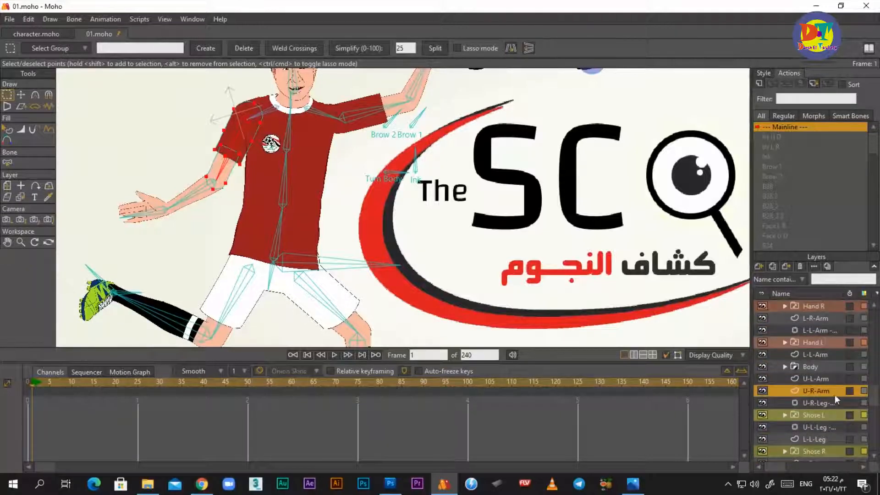
scroll(218, 206, "down", 3)
scroll(224, 178, "up", 3)
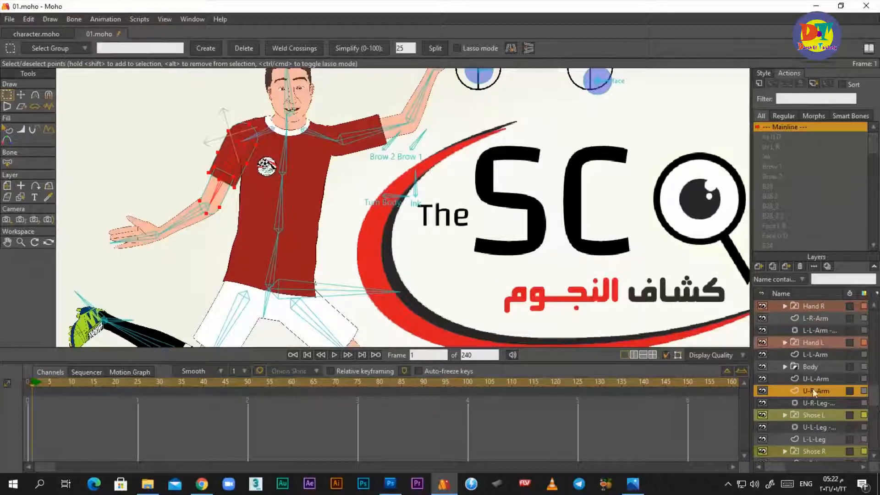
- Hide the outline edges of the U-R-Arm shape where the sleeve overlaps the shirt, at frame 0
scroll(818, 399, "up", 1)
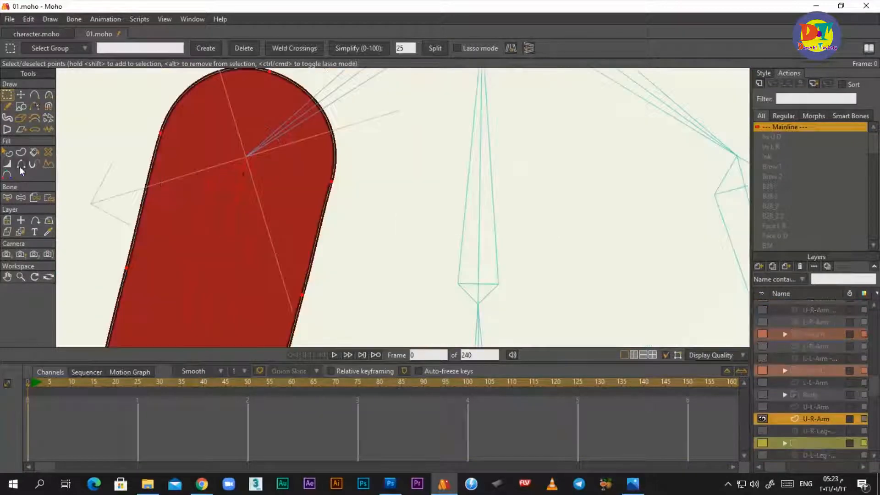
left_click(21, 164)
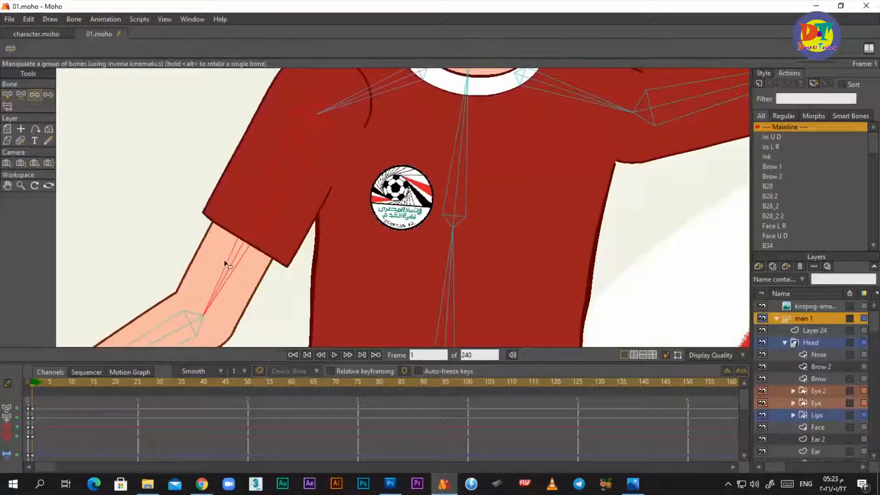
- Reshape the Body layer's shoulder beside the raised arm at frame 1 so the shirt meets the sleeve smoothly
scroll(265, 231, "down", 3)
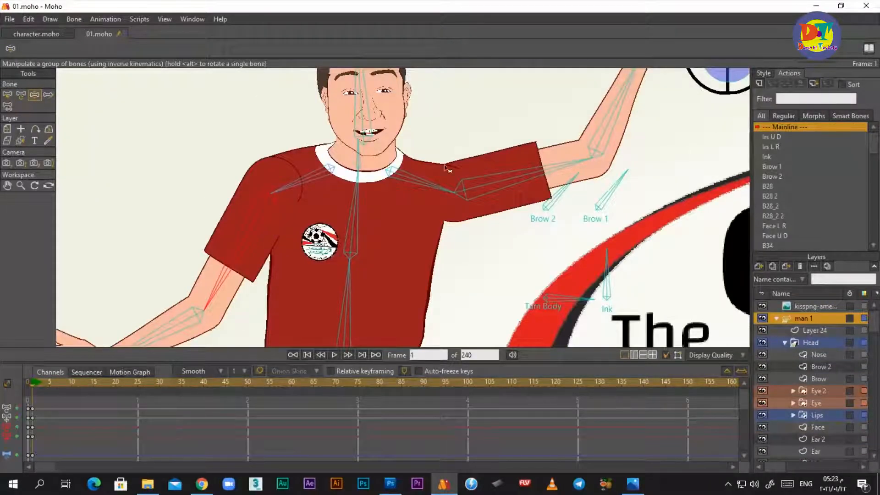
right_click(442, 184, "alt")
scroll(440, 169, "up", 3)
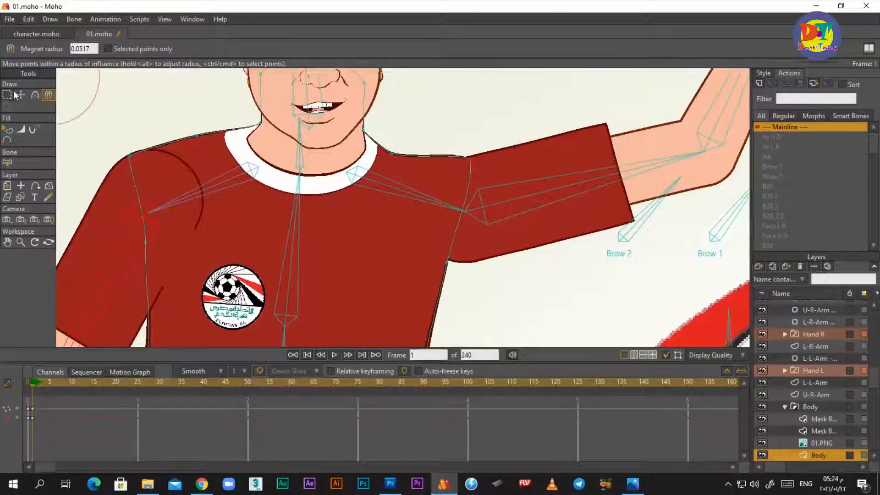
left_click(21, 95)
left_click(468, 160)
left_click(48, 95)
scroll(458, 192, "down", 5)
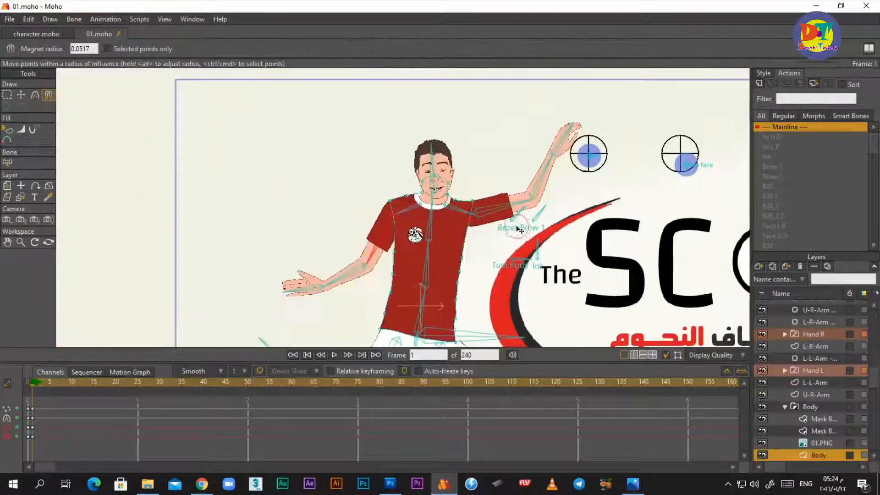
- Refine the man 1 head pose and gaze by adjusting the head bone, the Turn face control and the eye control
scroll(814, 321, "up", 5)
left_click(813, 318)
scroll(449, 131, "up", 3)
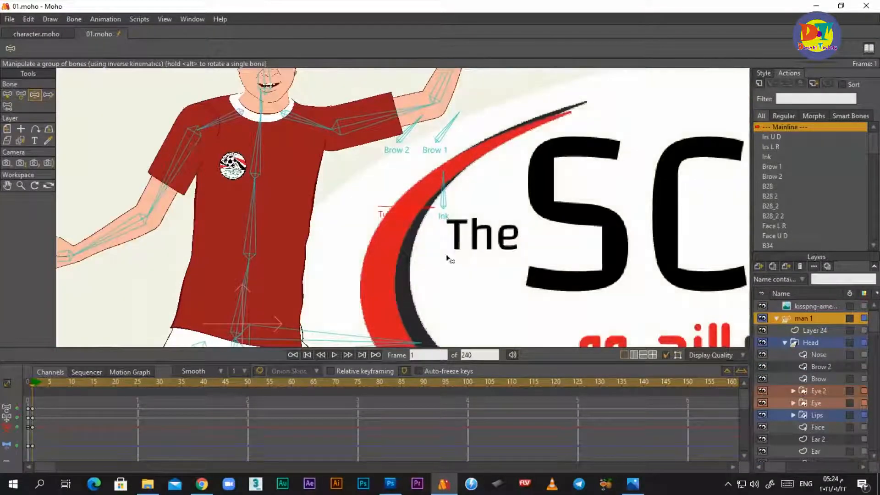
scroll(448, 259, "down", 2)
scroll(261, 124, "up", 3)
left_click_drag(261, 124, 282, 112)
left_click_drag(587, 129, 566, 139)
left_click_drag(564, 134, 372, 152)
scroll(371, 151, "down", 2)
left_click(562, 142)
scroll(559, 153, "down", 5)
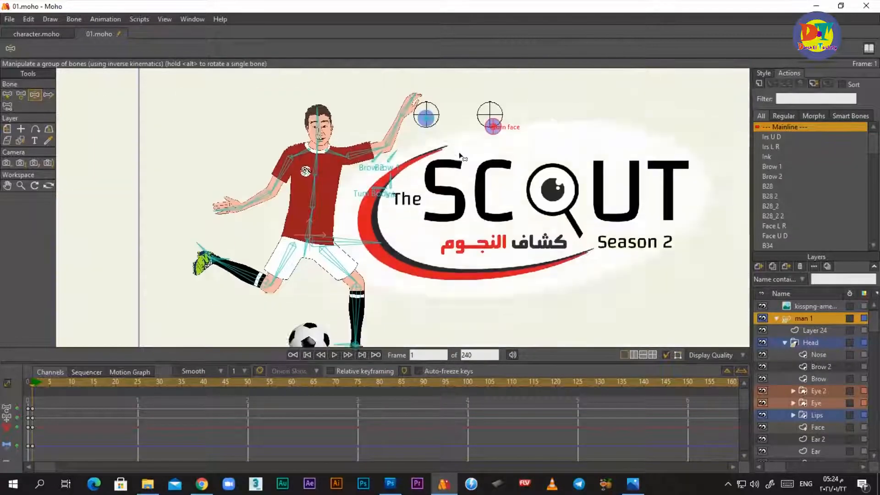
- Rotate the foot bone of the raised kicking leg
scroll(167, 238, "up", 4)
left_click(245, 221)
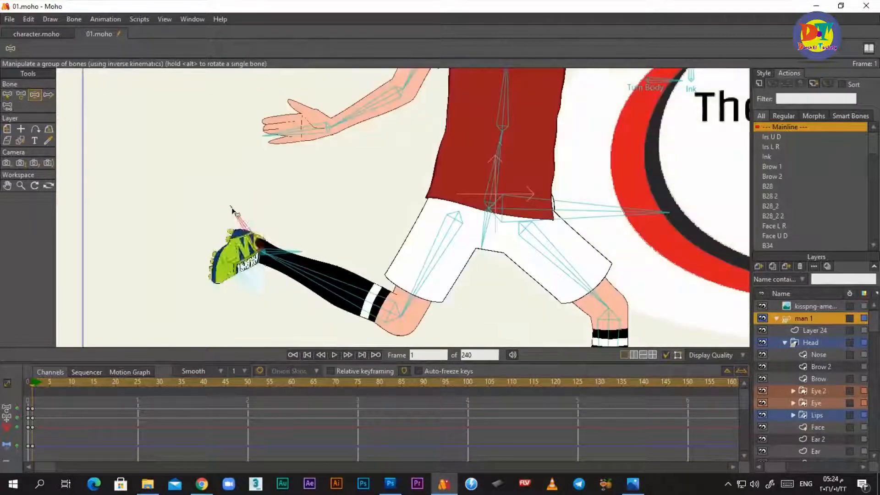
- Change the shoe drawing shown by the Shose L switch layer of man 1 at frame 1
scroll(820, 403, "down", 10)
left_click(825, 454)
left_click(816, 372)
left_click(784, 370)
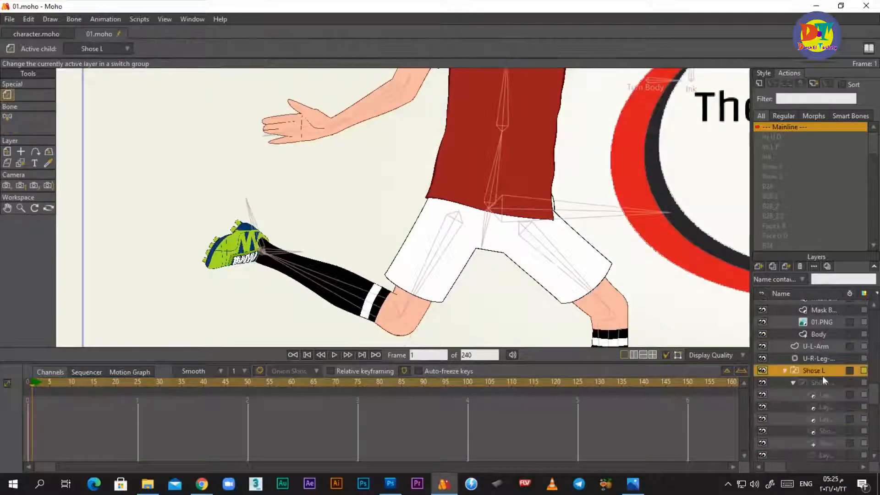
left_click(785, 371)
right_click(814, 371)
left_click(821, 390)
- Compare the shoe drawings of the Shose R switch layer, including Shose L 4, and choose Shose R 2
right_click(813, 407)
left_click(811, 400)
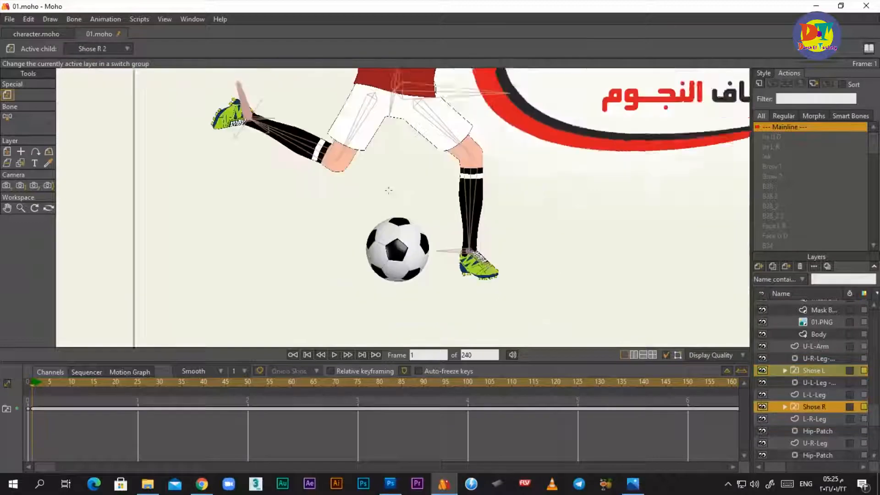
right_click(814, 407)
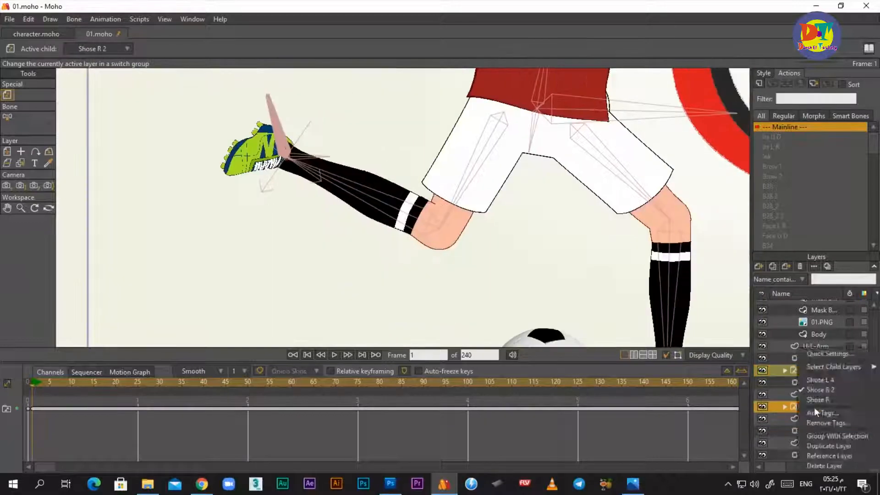
left_click(823, 408)
left_click(815, 407)
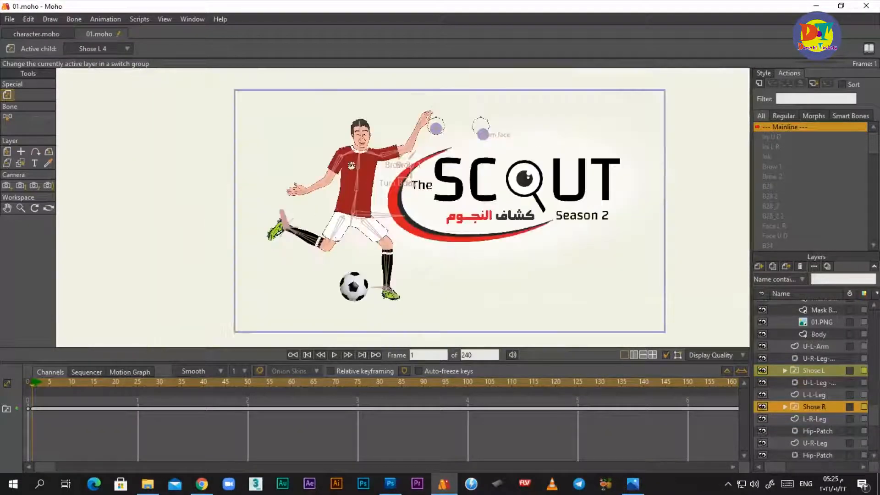
right_click(815, 407)
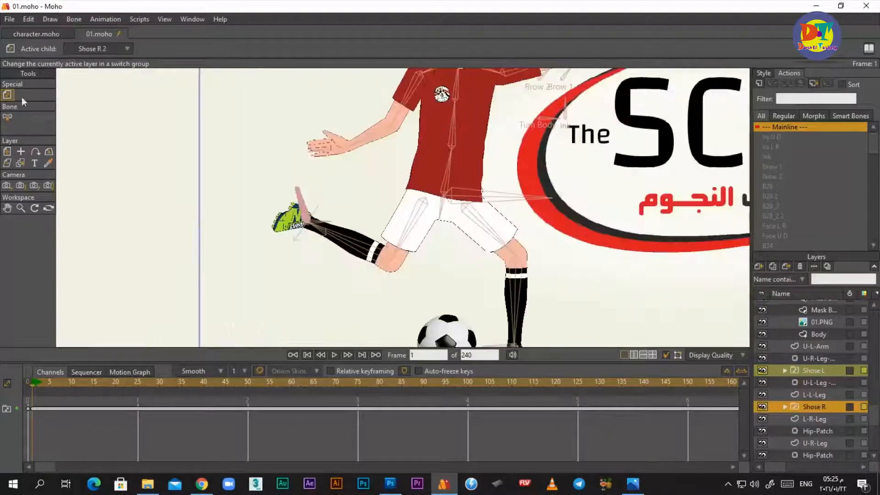
- Rotate the foot bone of man 1's standing leg so the shoe rests flatter on the ground
scroll(821, 348, "up", 5)
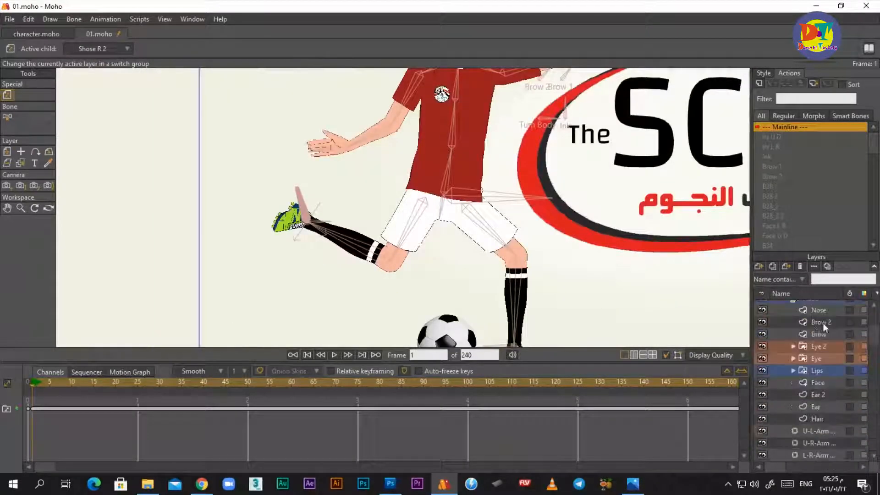
left_click(811, 318)
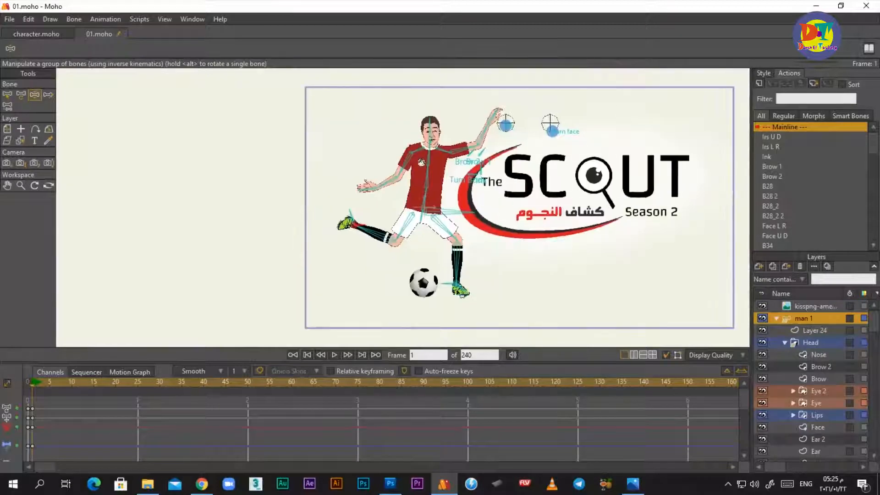
scroll(816, 384, "down", 5)
left_click(816, 384)
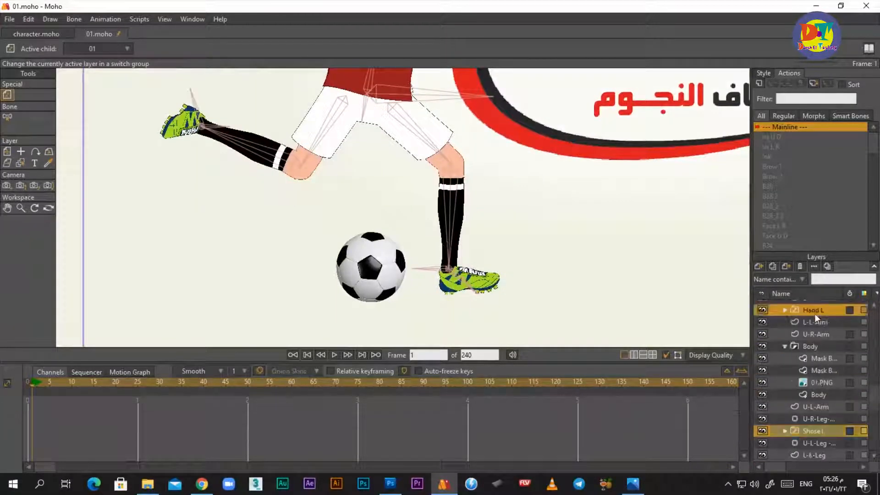
scroll(820, 315, "up", 5)
left_click(826, 316)
scroll(486, 271, "up", 3)
left_click_drag(578, 298, 564, 310)
scroll(474, 270, "down", 4)
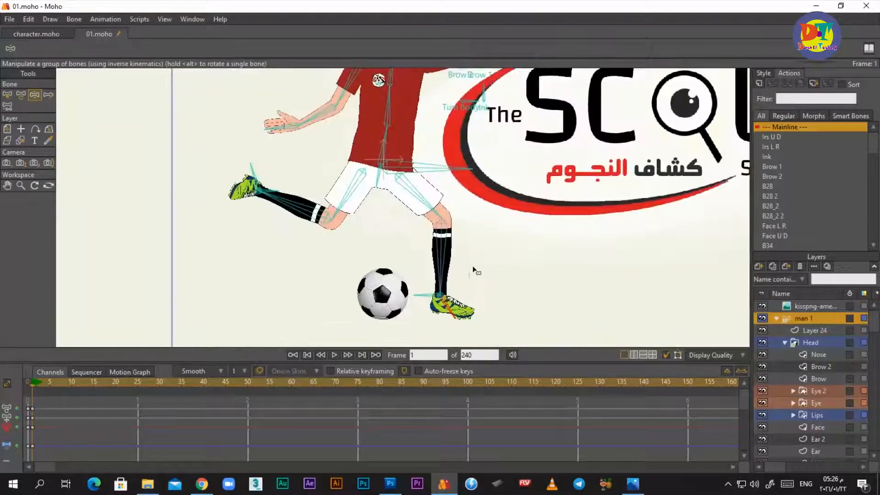
- Rotate the hand bone of man 1's raised arm
scroll(397, 171, "up", 4)
scroll(399, 169, "down", 5)
scroll(410, 105, "up", 5)
scroll(284, 171, "down", 4)
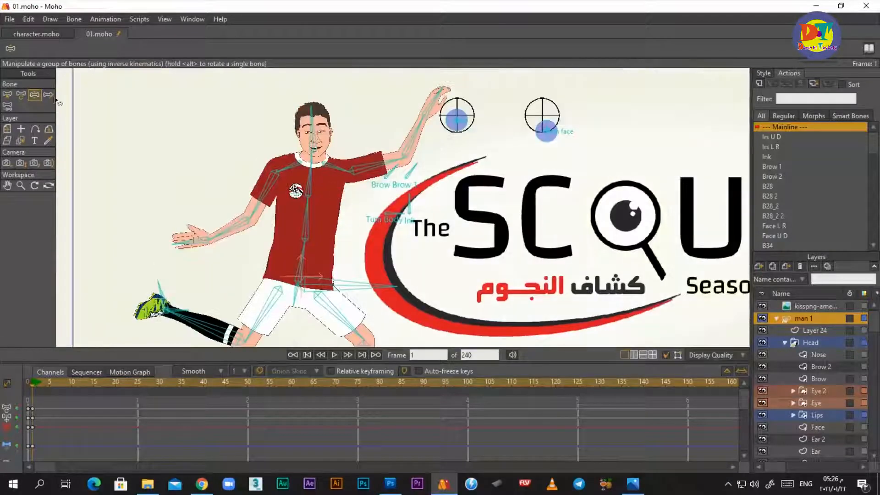
scroll(398, 193, "up", 5)
mouse_move(462, 156)
left_mouse_down()
mouse_move(439, 184)
mouse_move(477, 137)
mouse_move(458, 151)
left_mouse_up()
right_click(454, 147, "ctrl+alt")
- Switch the Hand L layer to hand drawing 08
right_click(806, 360)
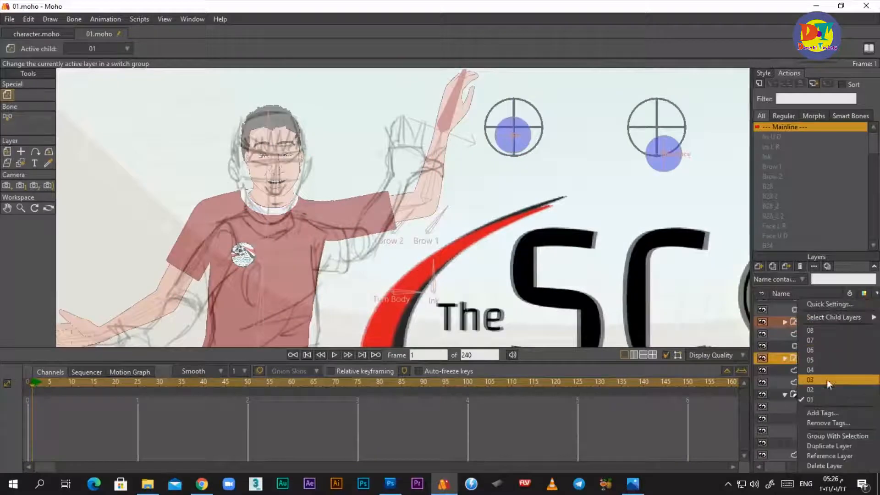
left_click(826, 340)
right_click(820, 358)
left_click(820, 331)
scroll(462, 94, "up", 5)
scroll(435, 227, "down", 8)
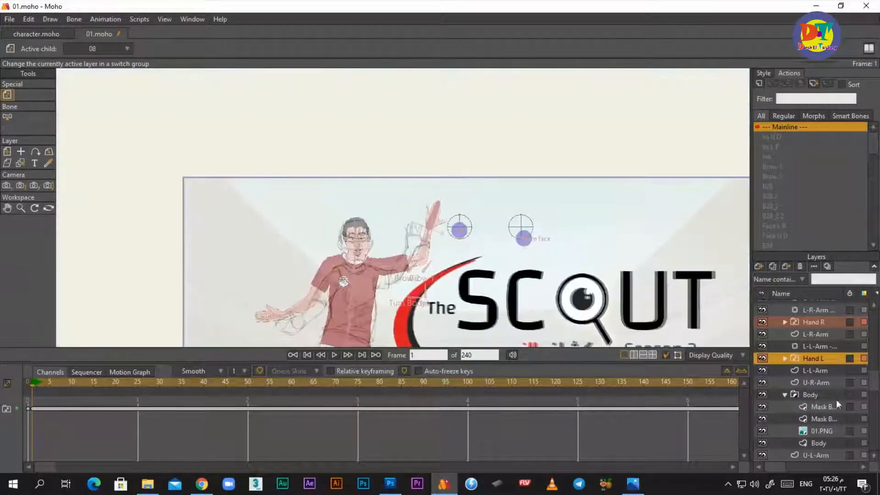
- Reselect the man 1 layer, collapse its contents and save the project
scroll(847, 403, "up", 10)
left_click(805, 319)
left_click(777, 318)
left_click_drag(384, 218, 359, 145)
scroll(374, 151, "down", 4)
key("ctrl+s")
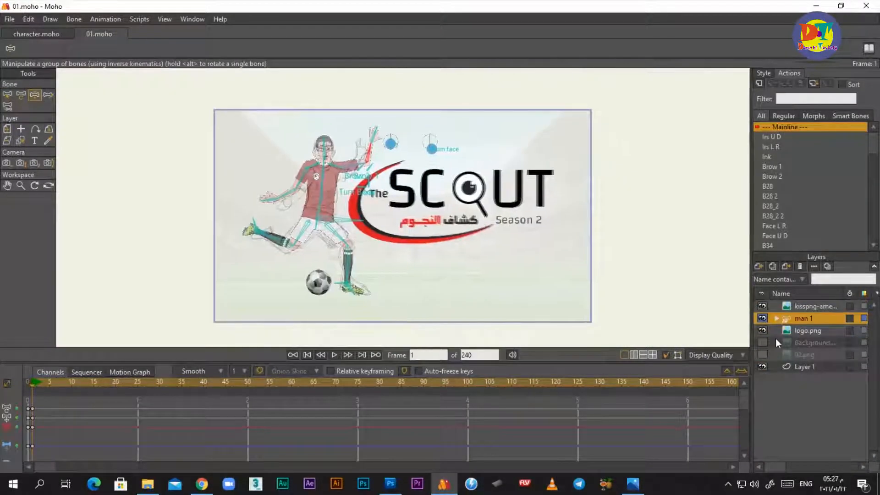
- Show the stadium Background layer and shrink the timeline area to enlarge the canvas
left_click(763, 344)
scroll(373, 192, "up", 5)
left_click_drag(377, 192, 385, 207)
scroll(477, 207, "down", 6)
scroll(487, 210, "up", 2)
left_click_drag(487, 210, 445, 197)
left_click_drag(397, 347, 398, 381)
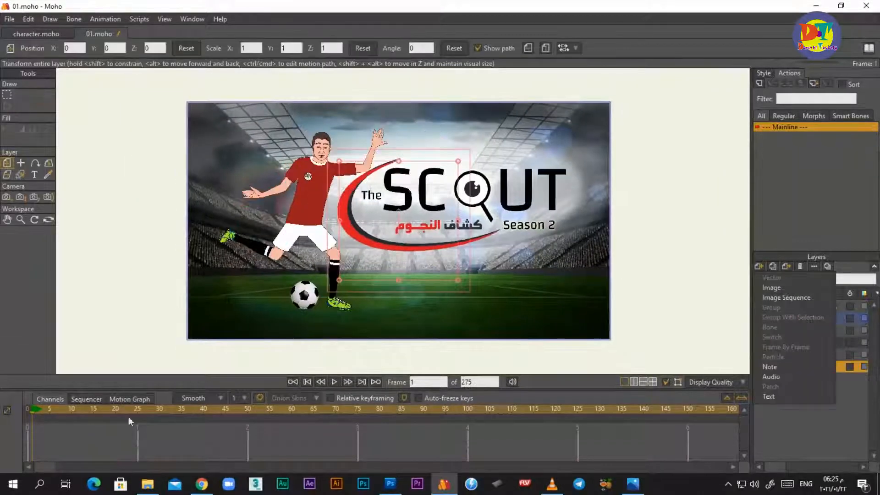
- Add the KASHAF GUI audio file as a new audio layer at frame 0
left_click(27, 408)
left_click(759, 267)
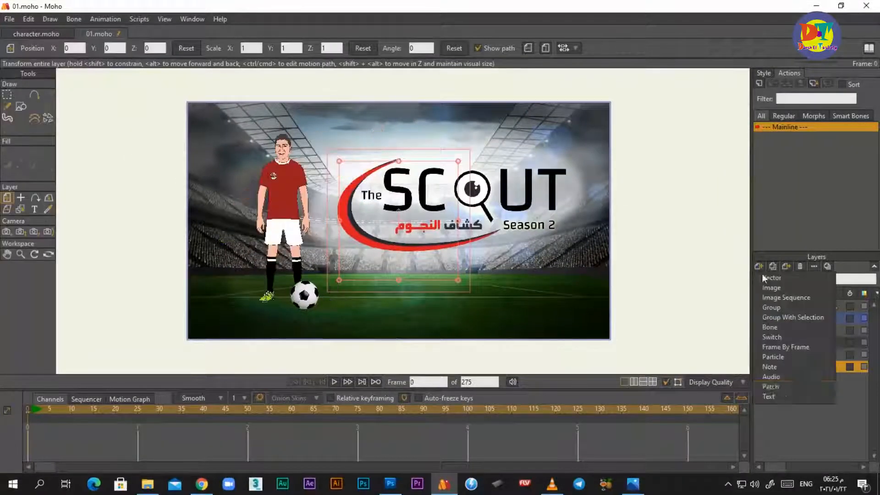
left_click(772, 377)
left_click(347, 259)
- Play the scene with the KASHAF GUI soundtrack to check its timing
key("space")
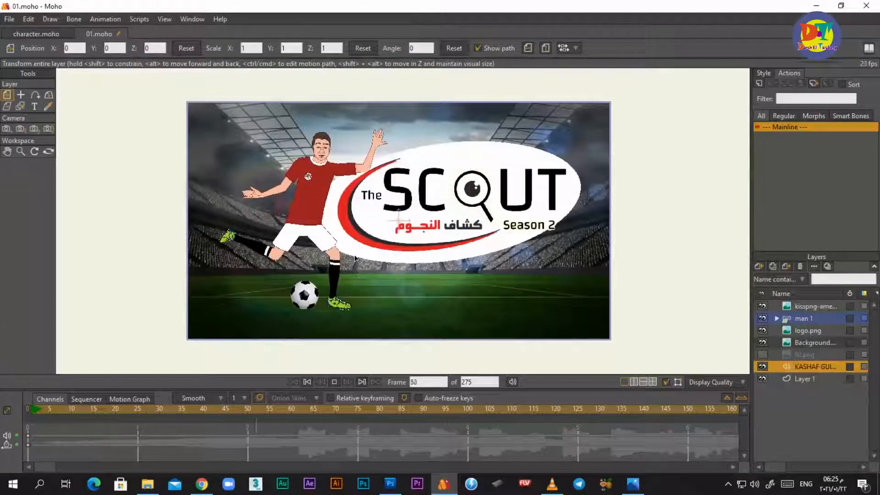
key("space")
key("space")
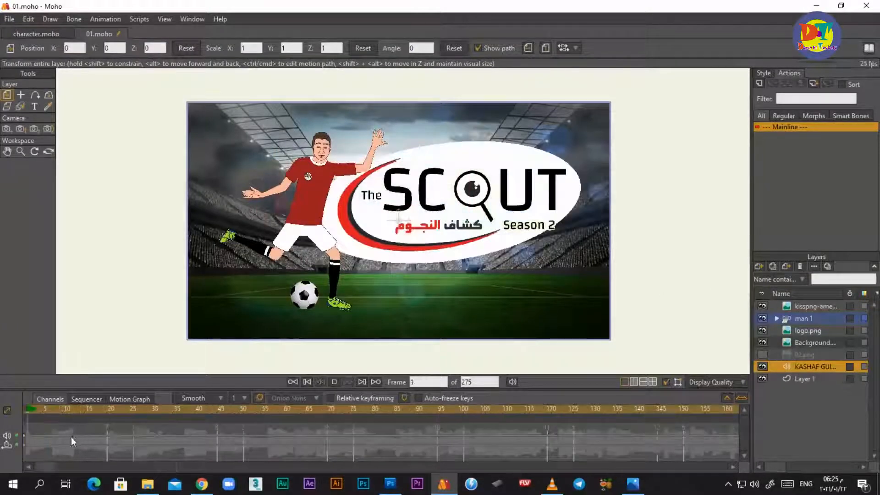
key("space")
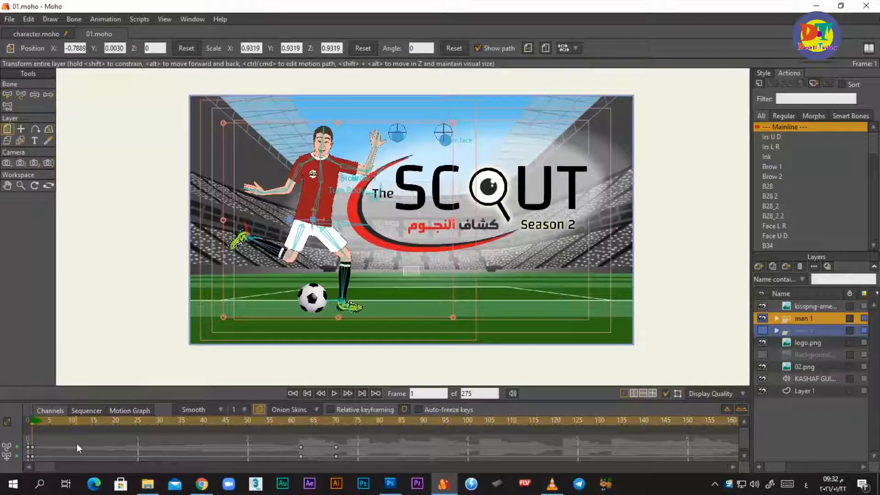
- Enlarge the timeline, go to frame 62, hide the 02.png background and activate bone manipulation for man 1
key("space")
left_click_drag(325, 402, 325, 360)
mouse_move(303, 378)
left_mouse_down()
mouse_move(323, 374)
mouse_move(301, 373)
mouse_move(321, 388)
mouse_move(307, 381)
mouse_move(336, 381)
mouse_move(301, 379)
left_mouse_up()
left_click(762, 368)
scroll(315, 247, "up", 3)
key("z")
scroll(323, 254, "up", 3)
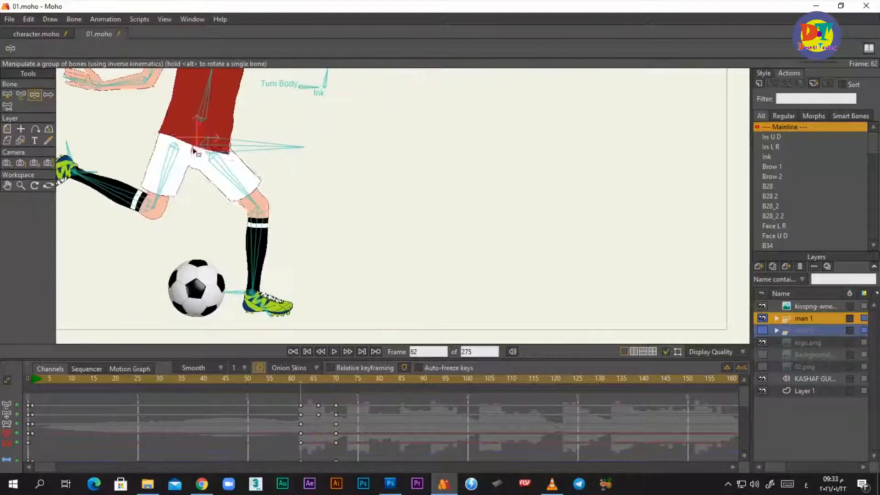
- Play the kick animation from frame 1 and examine man 1's pose around frame 62
scroll(275, 252, "down", 5)
left_click(33, 378)
scroll(209, 165, "up", 8)
key("space")
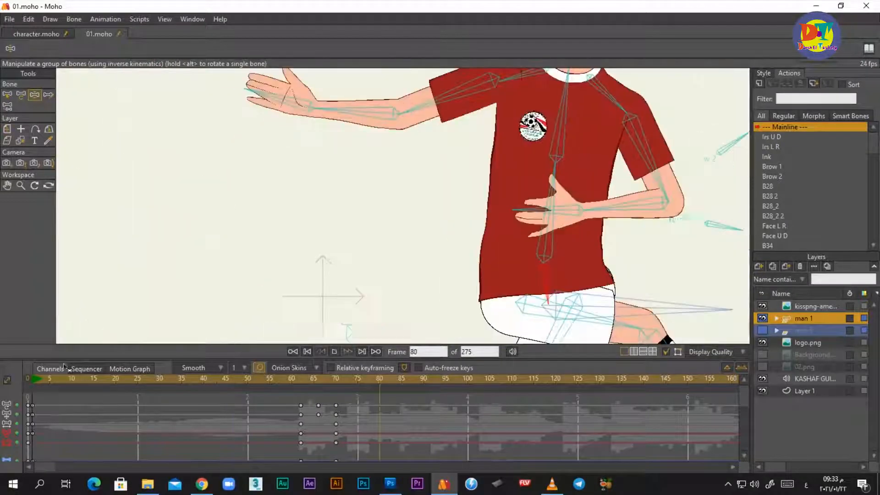
left_click_drag(179, 392, 301, 381)
left_click(7, 95)
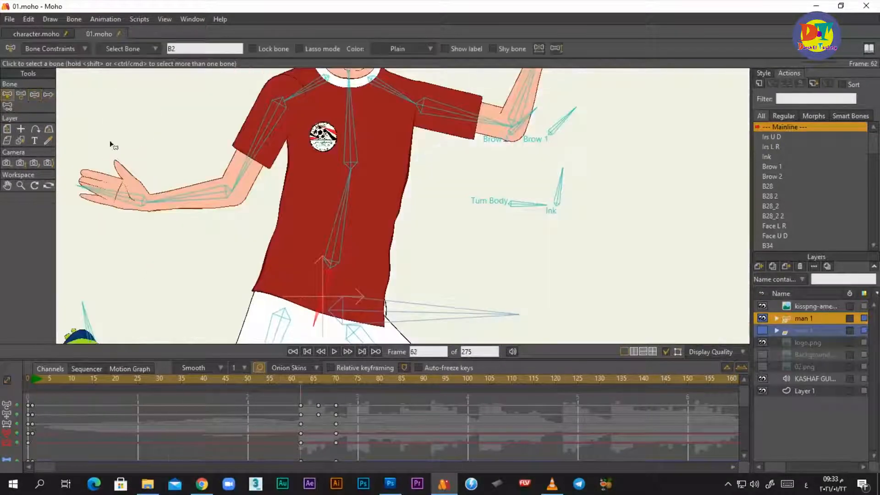
left_click(32, 379)
scroll(255, 222, "down", 3)
key("space")
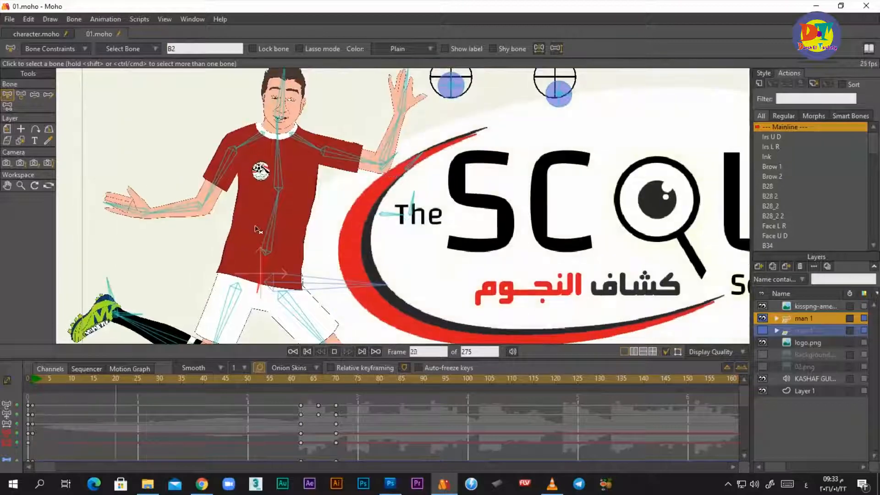
key("space")
scroll(197, 133, "down", 4)
- Rotate the kicking leg's foot bone at frame 68, and return to frame 66
mouse_move(344, 388)
left_mouse_down()
mouse_move(305, 384)
mouse_move(340, 387)
mouse_move(327, 389)
left_mouse_up()
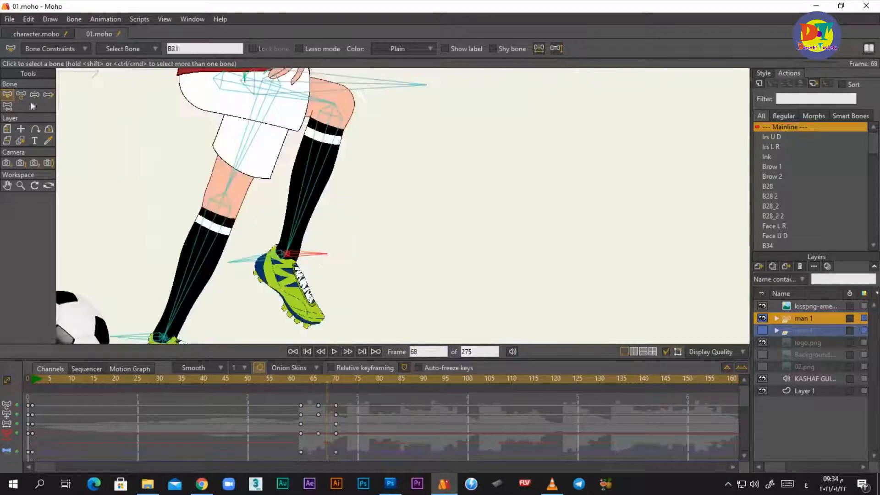
left_click(34, 94)
left_click_drag(322, 264, 340, 289)
mouse_move(314, 384)
left_mouse_down()
mouse_move(357, 378)
mouse_move(301, 379)
mouse_move(317, 378)
left_mouse_up()
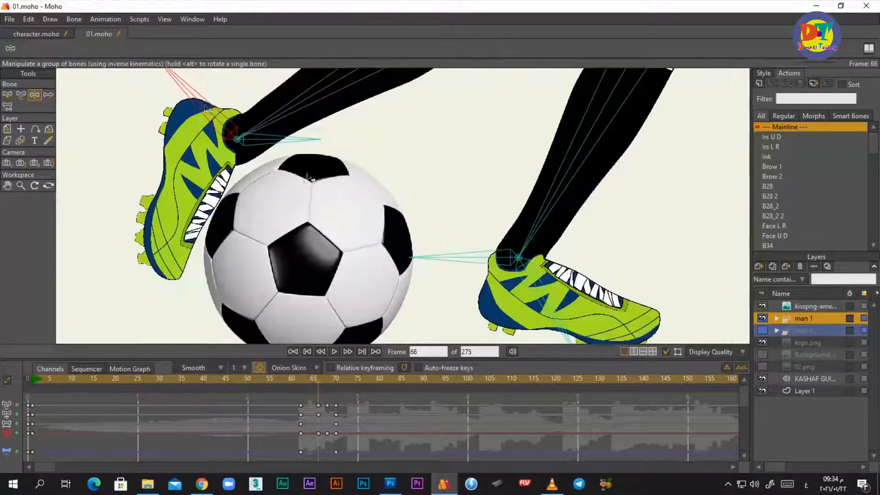
- Keyframe the ball layer at frame 66 and move the ball in front of the kicking foot at frame 68
scroll(281, 143, "down", 5)
left_click(815, 306)
scroll(298, 198, "up", 3)
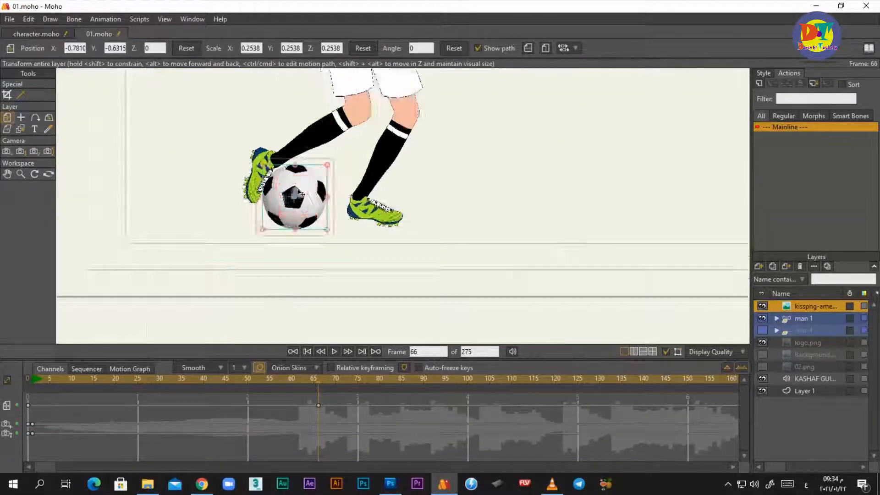
left_click(849, 318)
key("Right")
key("Right")
left_click_drag(206, 167, 161, 190)
left_click_drag(183, 256, 445, 200)
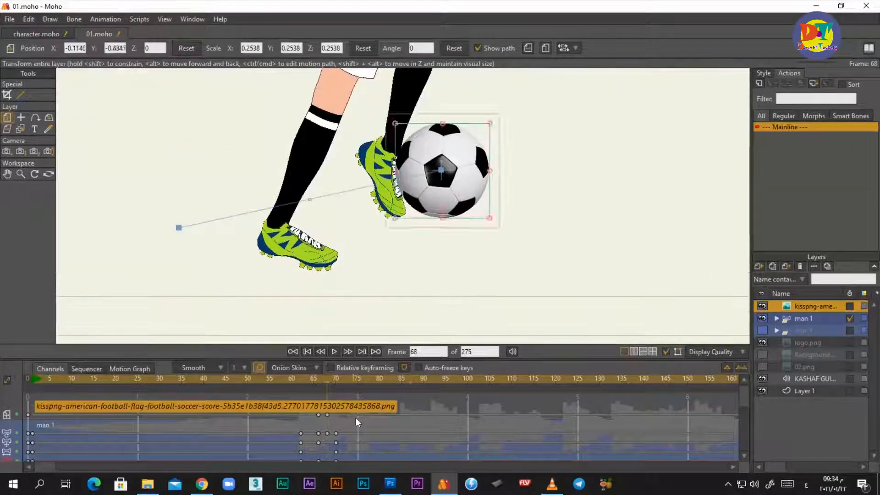
- Keyframe the ball's position against the kicking foot at frames 67 and 70
key("Left")
key("Left")
key("Right")
left_click(850, 318)
key("Left")
key("Right")
key("Right")
scroll(347, 240, "down", 4)
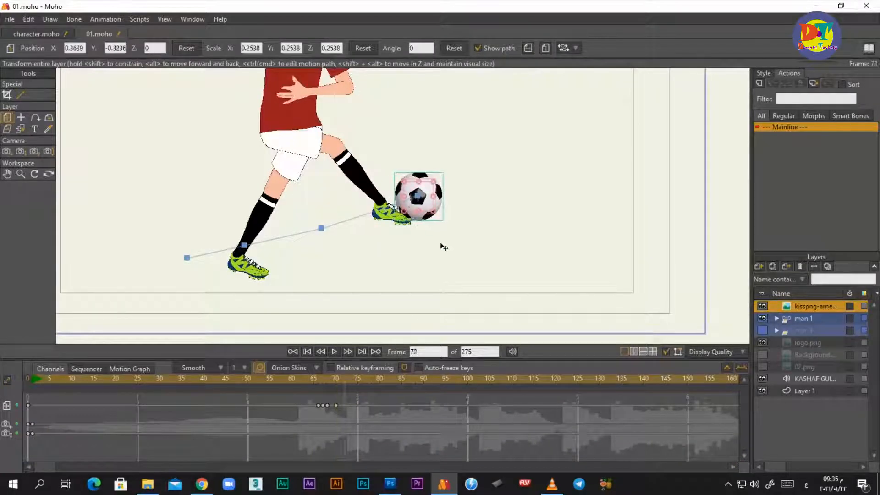
- Move the ball beyond the canvas edge at frame 74, at about X 1.9689, Y 0.2790
key("Right")
key("Right")
scroll(326, 231, "down", 3)
- Play the animation to check the ball's flight after the kick
left_click(317, 378)
key("space")
key("space")
left_click(61, 383)
key("space")
key("space")
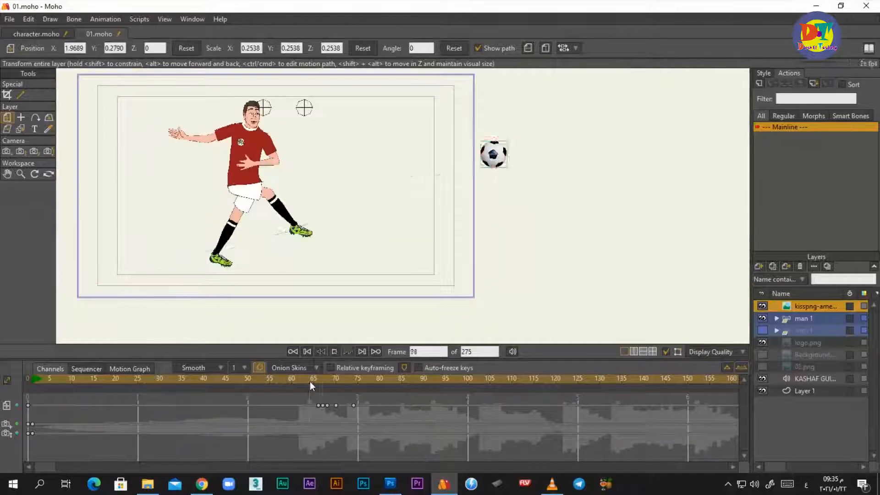
- Add a rotation keyframe to the ball at frame 66 and adjust its position beside the foot at frame 69
left_click(317, 378)
scroll(318, 279, "down", 5)
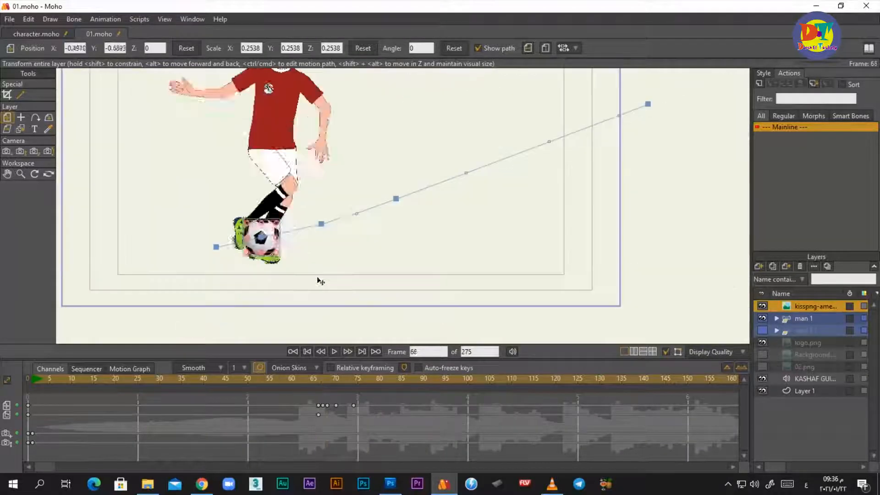
key("Right")
key("Right")
key("Right")
key("Left")
scroll(352, 199, "up", 7)
left_click_drag(388, 285, 445, 250)
scroll(369, 235, "down", 7)
- Play the kick from frame 66 to check the ball's smoothed path
key("space")
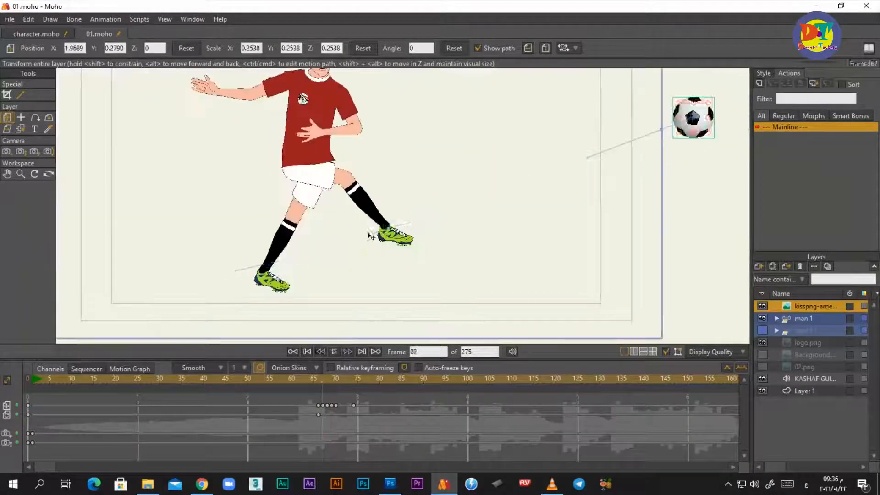
left_click(317, 379)
key("space")
scroll(395, 249, "down", 4)
left_click(340, 380)
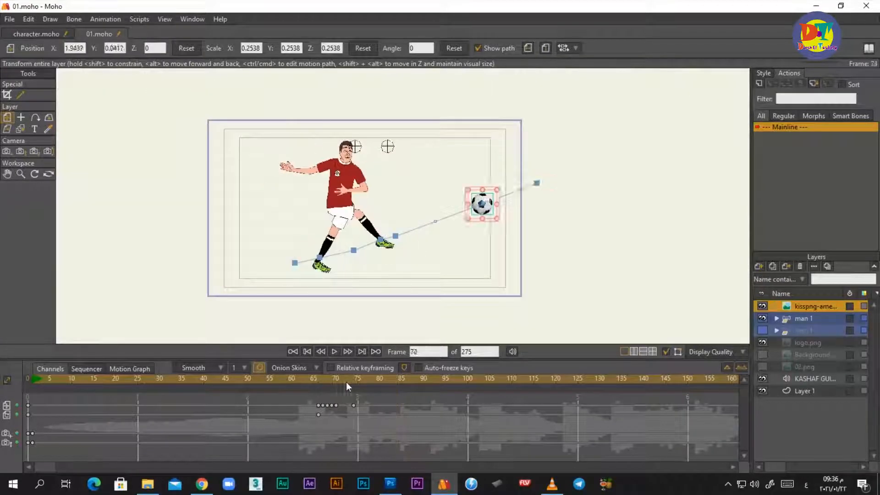
- Rotate the ball at frame 74 so it spins during its flight, and scrub through the motion
key("Right")
scroll(555, 188, "up", 5)
scroll(499, 212, "down", 5)
left_click_drag(292, 382, 338, 384)
left_click(355, 415)
scroll(497, 194, "up", 5)
mouse_move(543, 135)
left_mouse_down()
mouse_move(543, 147)
mouse_move(544, 137)
left_mouse_up()
left_click(319, 383)
scroll(454, 140, "down", 5)
left_click_drag(318, 383, 405, 383)
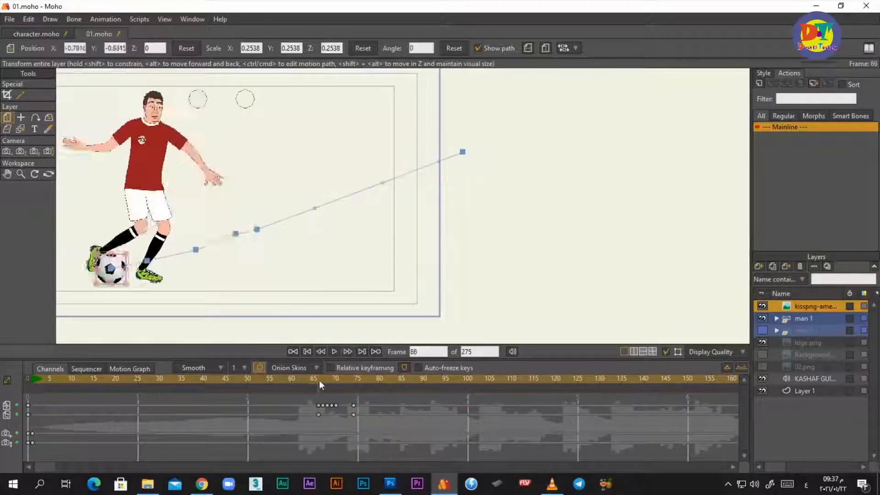
- Rotate the ball further at frame 74 to an angle of about -1438.6 degrees
mouse_move(340, 381)
left_mouse_down()
mouse_move(357, 384)
mouse_move(293, 395)
mouse_move(353, 379)
left_mouse_up()
scroll(457, 124, "up", 5)
mouse_move(513, 162)
left_mouse_down()
mouse_move(475, 223)
mouse_move(513, 166)
left_mouse_up()
scroll(513, 167, "down", 6)
- Play the kick again to review the ball's spin together with man 1's keyframes
mouse_move(316, 381)
left_mouse_down()
mouse_move(356, 382)
mouse_move(320, 383)
left_mouse_up()
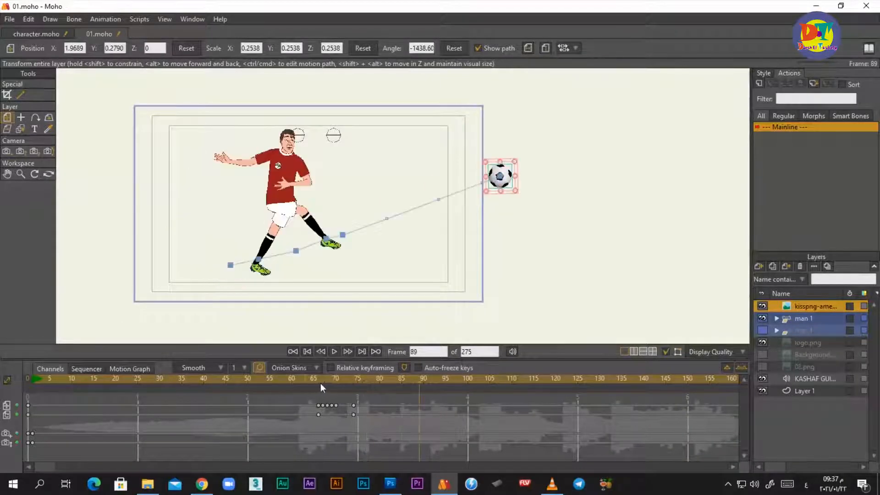
left_click(125, 382)
key("space")
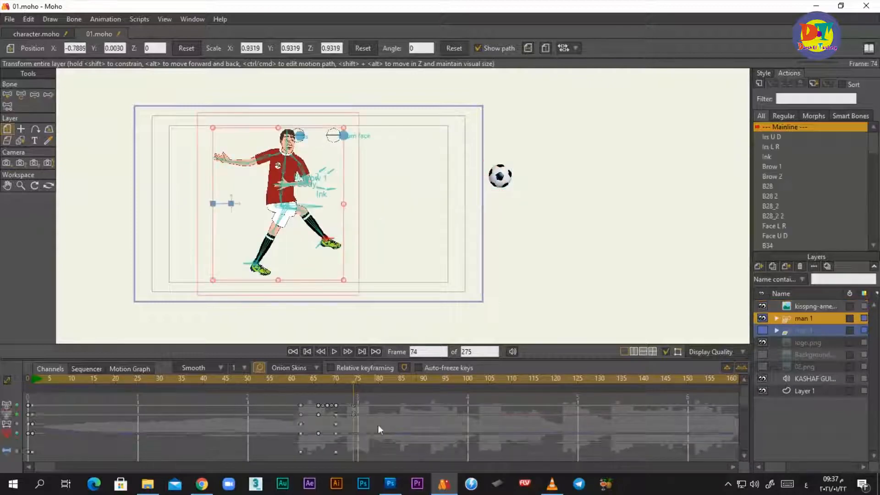
scroll(377, 425, "right", 2)
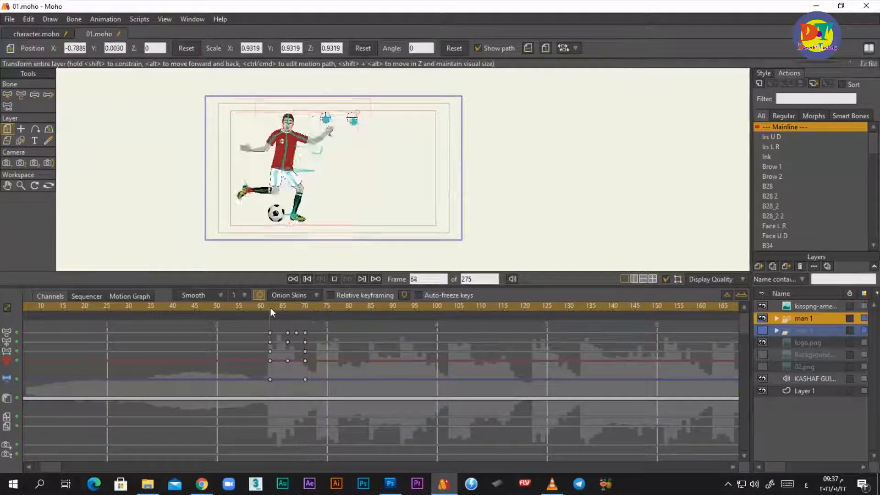
- Pose man 1's hips and legs at frame 73 in a follow-through stride using Manipulate Bones
left_click(316, 318)
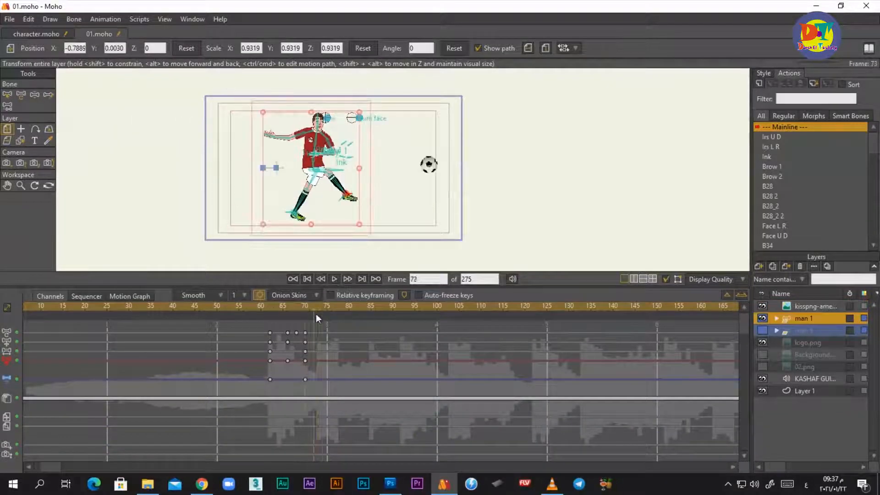
left_click(34, 95)
scroll(346, 192, "up", 3)
left_click_drag(357, 272, 358, 349)
scroll(337, 178, "down", 1)
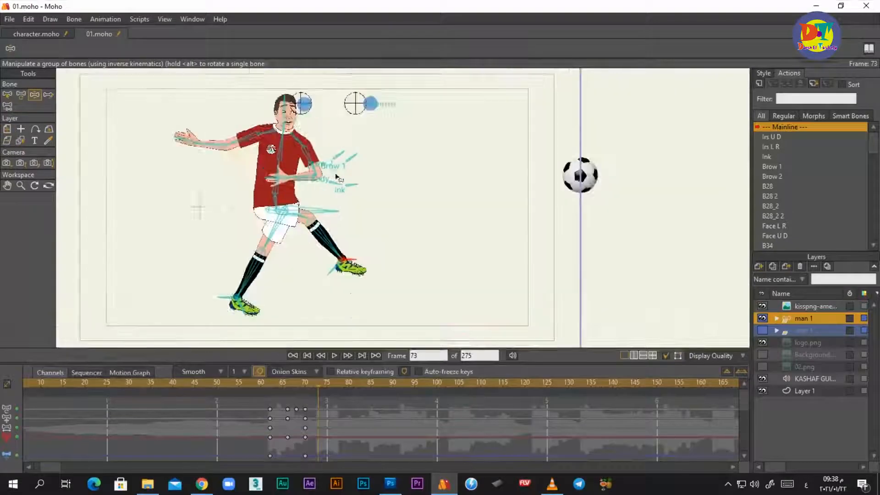
scroll(293, 204, "up", 2)
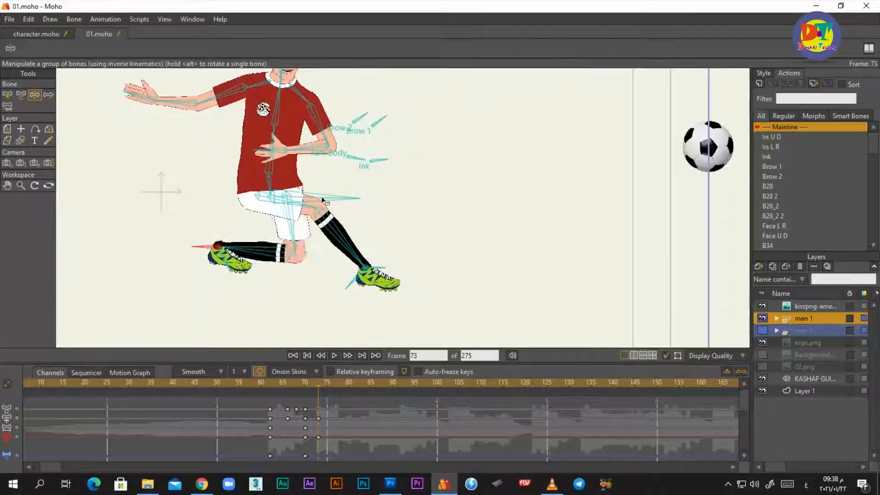
left_click_drag(323, 200, 378, 272)
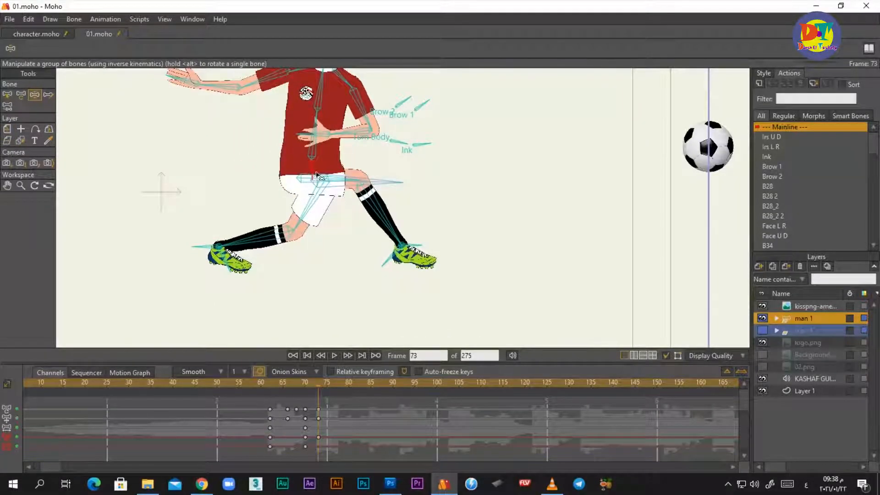
left_click_drag(315, 118, 317, 183)
left_click_drag(317, 183, 337, 146)
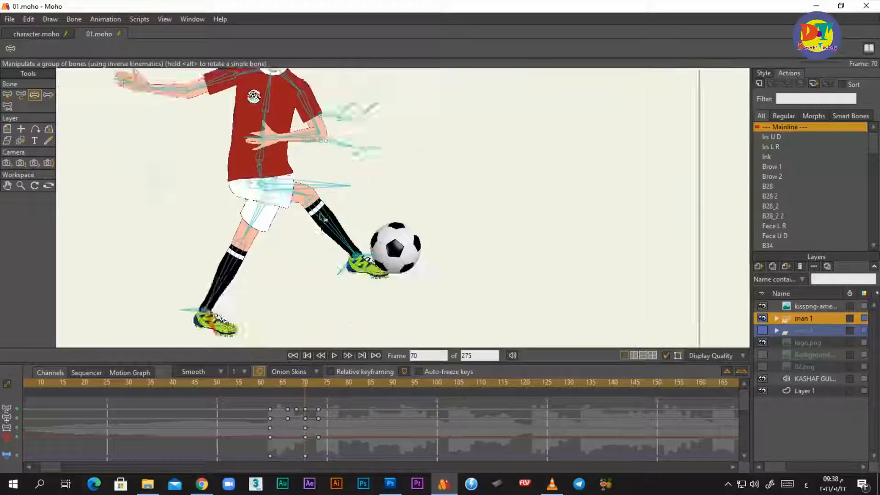
- Compare with frame 70 and lift man 1's rear leg out behind him at frame 73
scroll(316, 208, "down", 5)
mouse_move(304, 384)
left_mouse_down()
mouse_move(258, 393)
mouse_move(332, 386)
mouse_move(318, 384)
left_mouse_up()
scroll(272, 227, "up", 6)
left_click_drag(238, 183, 221, 158)
left_click_drag(208, 199, 172, 186)
- Play the kick twice from about frame 62 to check the follow-through
scroll(294, 161, "down", 6)
left_click(269, 384)
key("space")
key("space")
left_click(271, 384)
key("space")
key("space")
- Tilt man 1's front foot toe-up at frame 73 and play the kick from frame 62
left_click(319, 385)
scroll(412, 151, "up", 5)
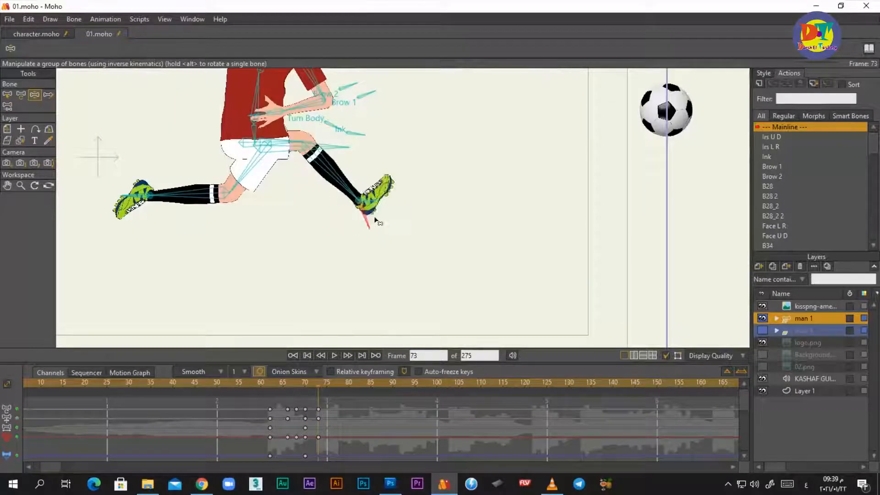
scroll(278, 280, "down", 5)
left_click(270, 384)
key("space")
key("space")
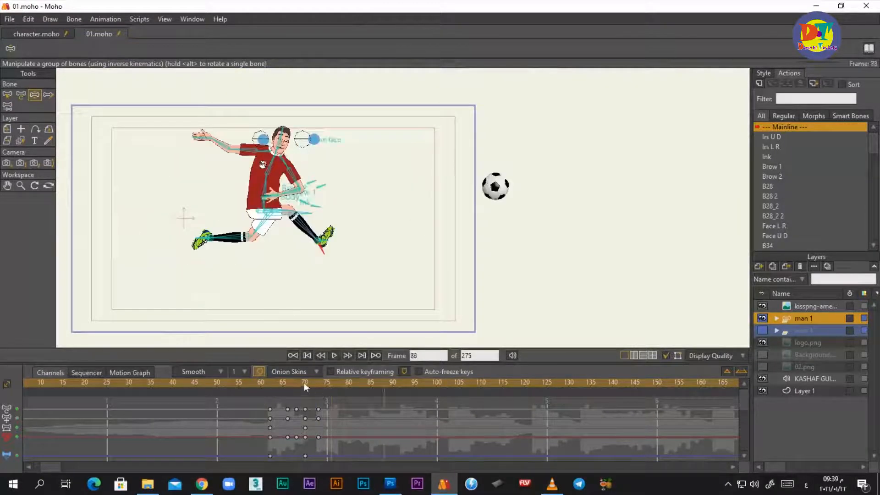
- Adjust man 1's head at frame 73 and replay the kick several times from about frame 62
left_click(318, 384)
scroll(293, 137, "up", 7)
left_click(269, 384)
key("space")
scroll(278, 257, "down", 6)
left_click(268, 384)
key("space")
scroll(300, 120, "down", 4)
left_click(268, 383)
key("space")
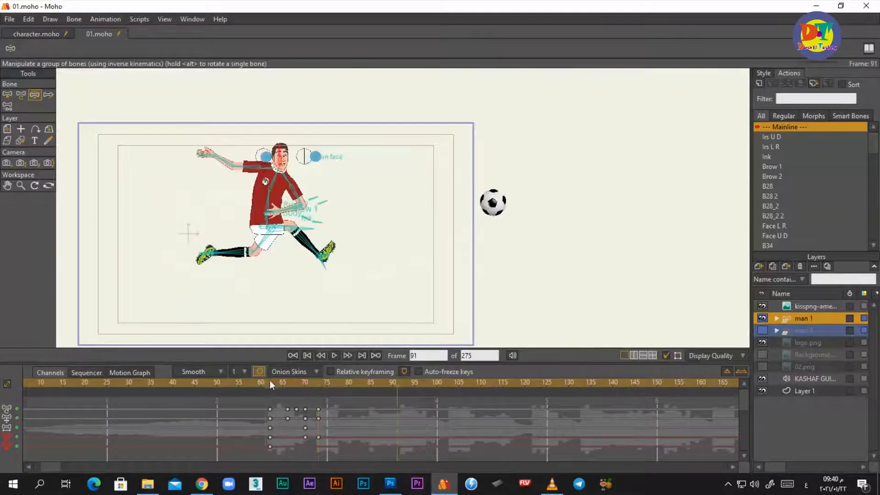
left_click(271, 384)
key("space")
left_click(262, 384)
- Lower man 1's rear leg and adjust his hips at frame 75
mouse_move(330, 391)
left_mouse_down()
mouse_move(291, 387)
mouse_move(328, 385)
left_mouse_up()
scroll(331, 285, "up", 4)
left_click_drag(233, 179, 263, 253)
left_click_drag(237, 237, 237, 225)
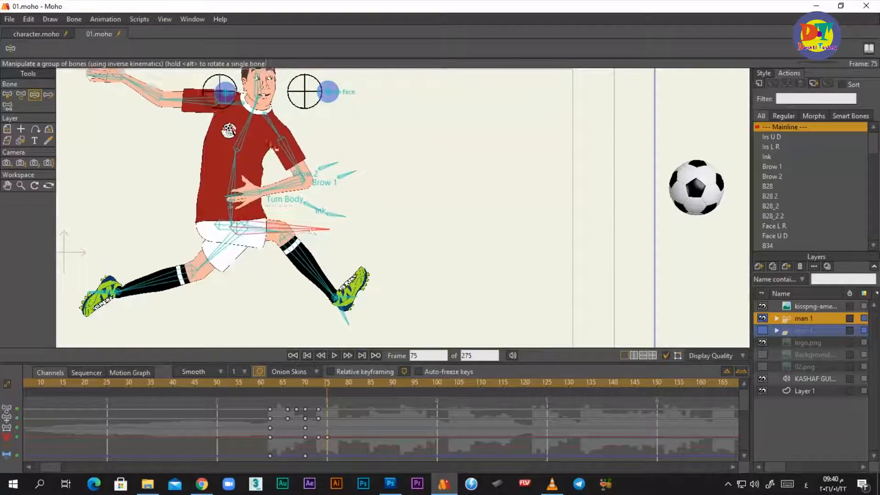
- Adjust man 1's torso at frame 75 and swing his rear arm into a bent, raised pose
left_click_drag(231, 167, 237, 168)
left_click_drag(293, 180, 310, 168)
left_click_drag(195, 100, 216, 133)
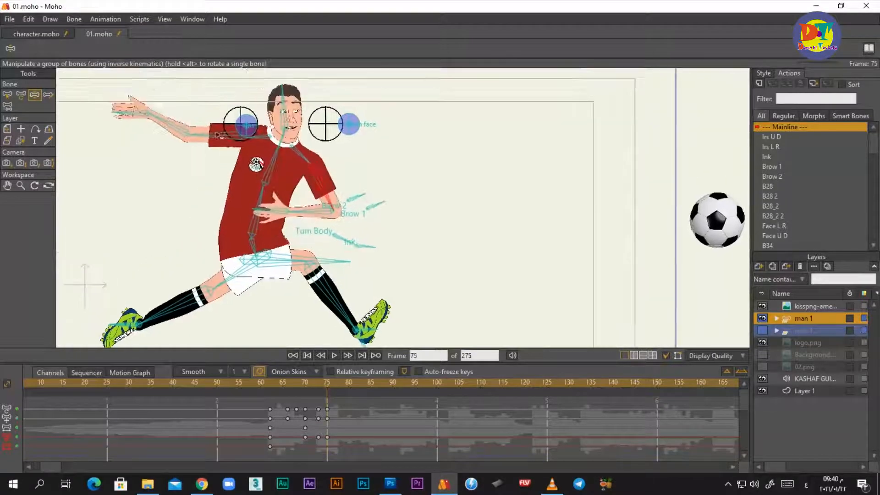
left_click_drag(158, 139, 163, 134)
- Flatten man 1's front foot at frame 75 and fold his rear lower leg up behind him
left_click_drag(374, 342, 362, 329)
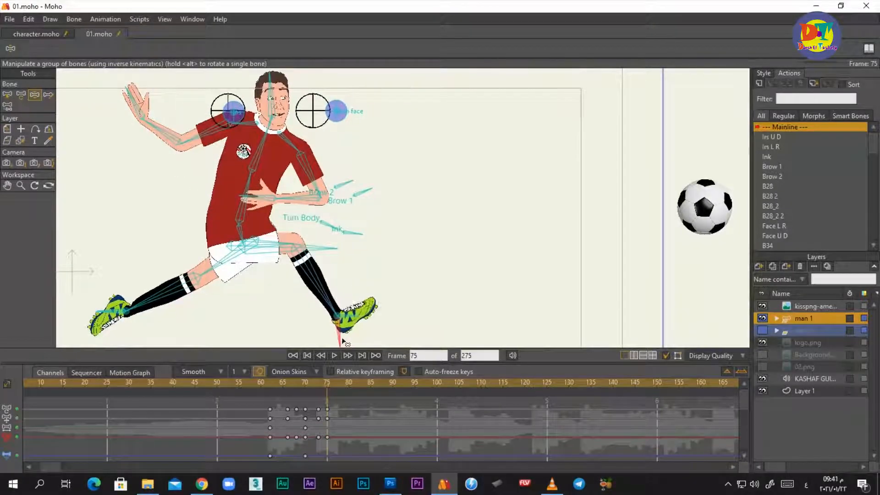
left_click_drag(128, 327, 148, 330)
scroll(176, 163, "down", 2)
left_click_drag(274, 381, 327, 392)
scroll(126, 228, "up", 3)
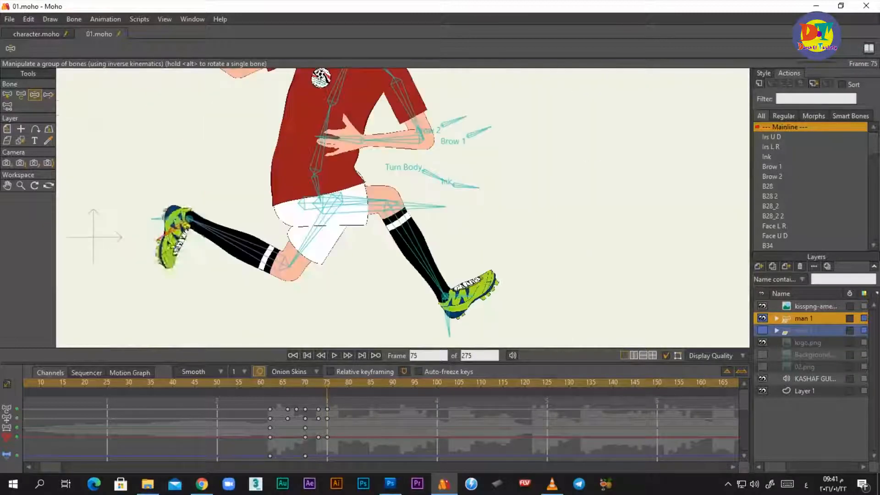
- Turn on an onion skin at frame 62, plant man 1's front foot at frame 77, and move his hips forward over it
scroll(224, 268, "down", 3)
left_click_drag(271, 383, 339, 390)
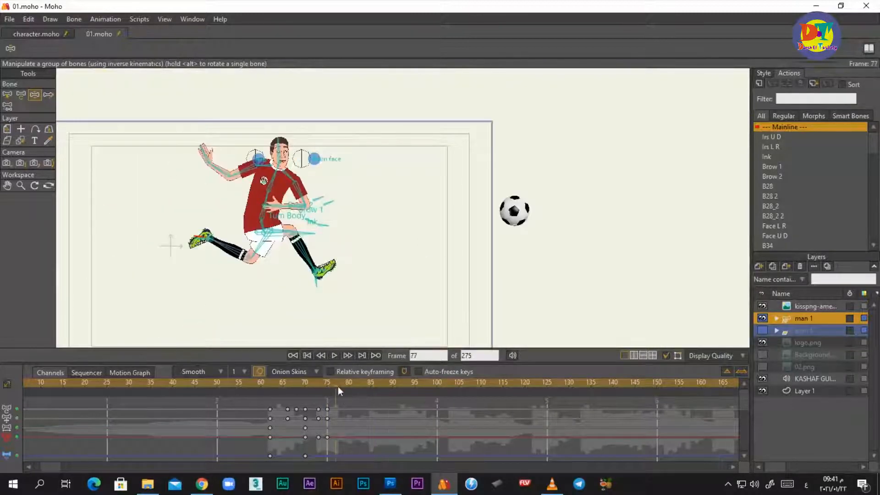
left_click(271, 393)
left_click_drag(326, 272, 323, 227)
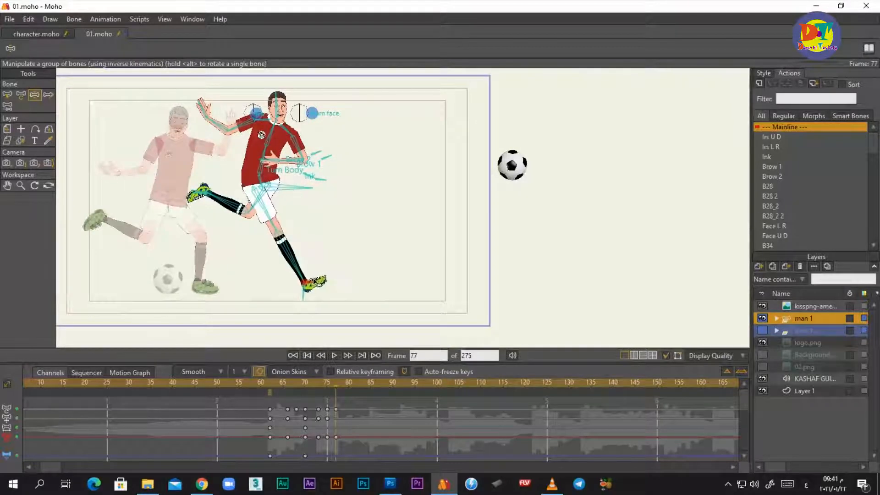
left_click_drag(300, 186, 341, 222)
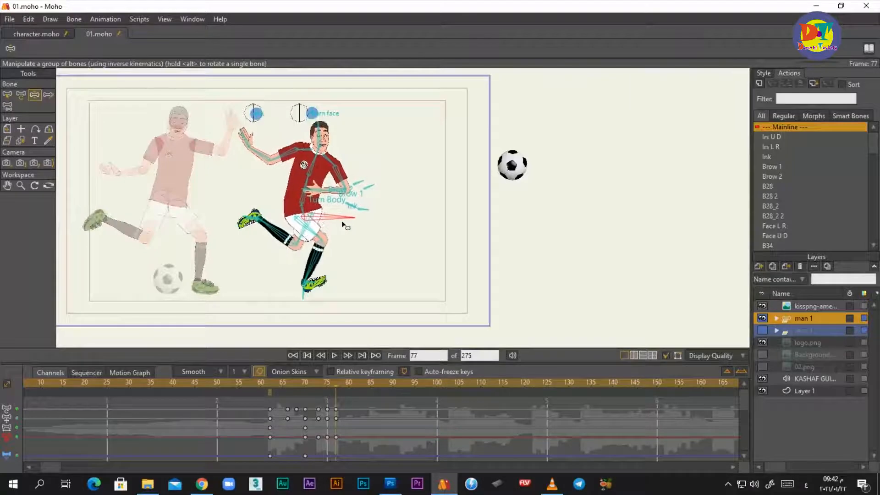
left_click_drag(317, 290, 322, 291)
- Refine man 1's bent legs and upper body at frame 77
scroll(257, 300, "up", 4)
left_click_drag(420, 274, 396, 248)
scroll(463, 211, "down", 3)
scroll(356, 186, "up", 4)
left_click_drag(386, 148, 419, 191)
left_click_drag(357, 177, 354, 189)
left_click_drag(424, 193, 442, 197)
scroll(509, 257, "down", 3)
scroll(514, 193, "up", 3)
- Spread man 1's arms low and outward on both sides at frame 77
left_click_drag(504, 233, 481, 289)
left_click_drag(501, 206, 658, 201)
left_click_drag(343, 123, 324, 173)
left_click_drag(321, 173, 328, 222)
left_click_drag(406, 163, 402, 175)
left_click_drag(534, 211, 539, 201)
- Reposition man 1's head on the neck at frame 77 with the Transform Bone tool and play the animation
scroll(507, 119, "up", 4)
left_click_drag(428, 126, 435, 126)
left_click(21, 95)
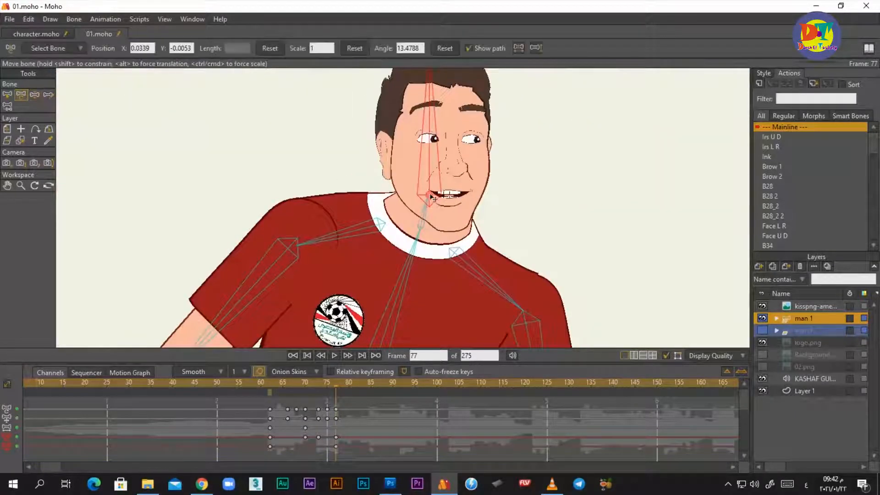
scroll(537, 439, "up", 1)
left_click(334, 355)
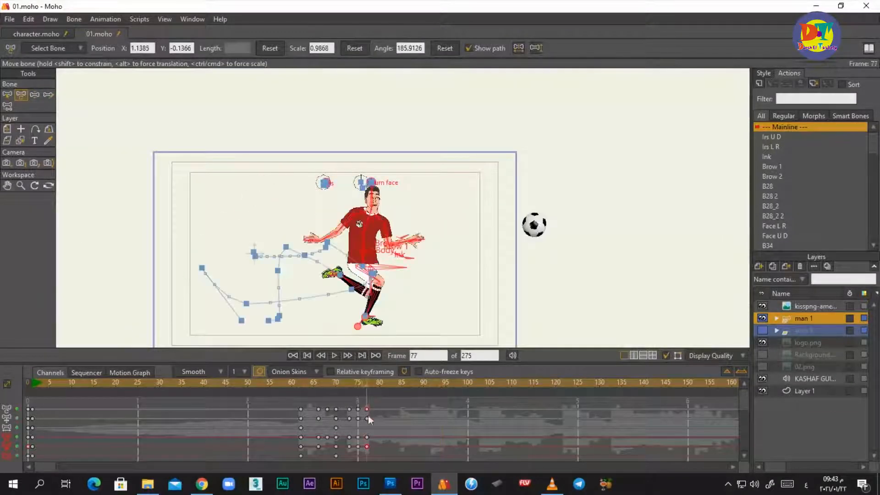
- Move man 1's keyframes from frame 77 to frame 80 and play the kick from frame 62
left_click_drag(379, 412, 382, 413)
left_click(298, 384)
key("space")
left_click(364, 390)
- Deselect all bones and replay the kick from about frame 62 to check the new landing timing
key("b")
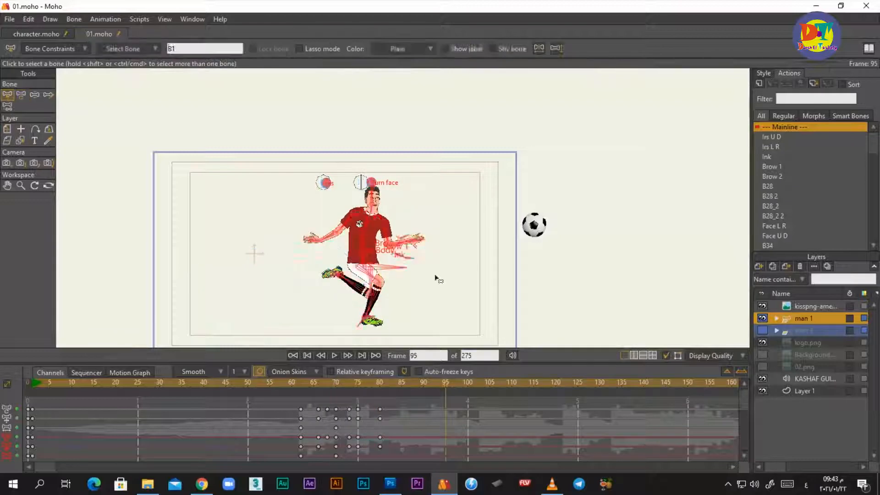
left_click(436, 277)
left_click(304, 385)
key("space")
key("space")
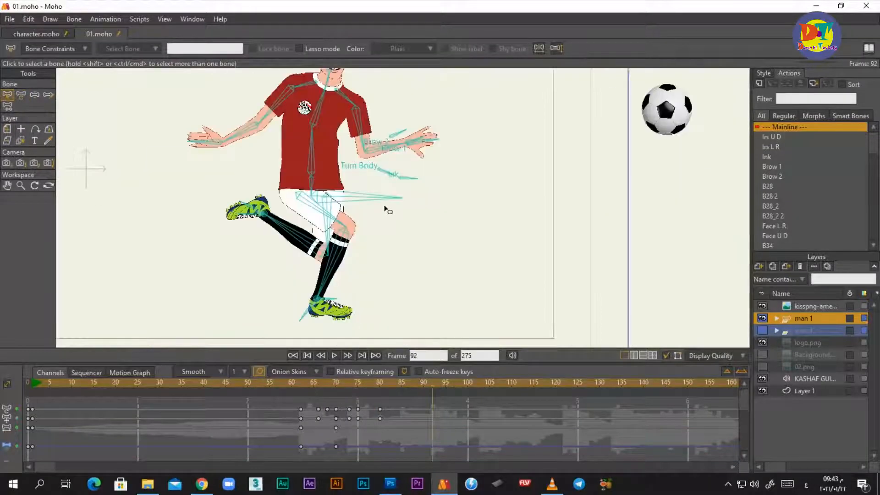
left_click_drag(385, 209, 405, 250)
- Adjust man 1's upper torso at frame 80 with Manipulate Bones
left_click(34, 94)
left_click(380, 385)
scroll(344, 147, "up", 4)
left_click(344, 148)
scroll(345, 149, "down", 5)
- Replay the kick from about frames 62 and 70 to review man 1's landing pose at frame 80
left_click(334, 385)
key("space")
key("space")
left_click(298, 383)
key("space")
key("space")
left_click(301, 386)
key("space")
key("space")
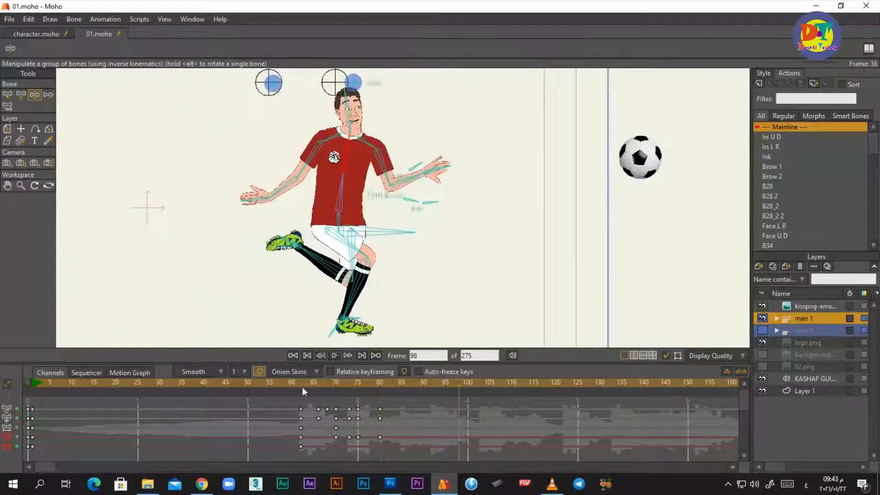
left_click(302, 386)
scroll(290, 226, "down", 5)
key("space")
key("space")
scroll(291, 226, "up", 4)
left_click(330, 384)
key("space")
key("space")
left_click(380, 388)
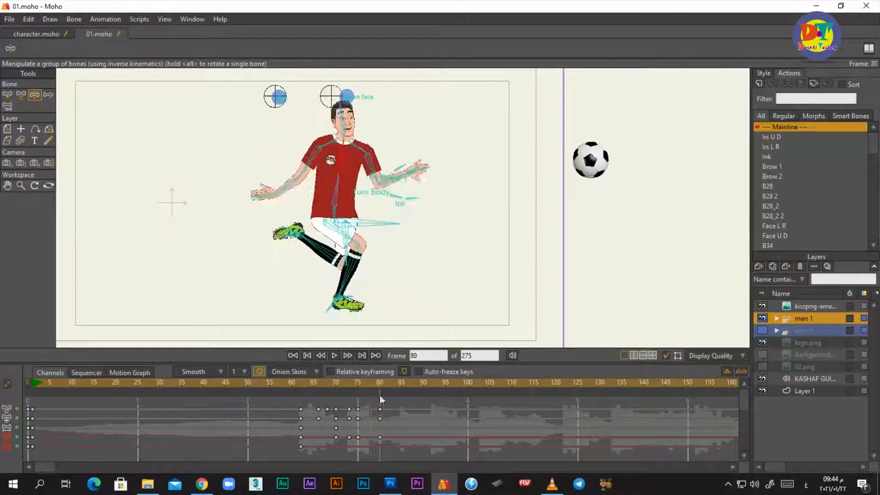
left_click_drag(399, 348, 402, 332)
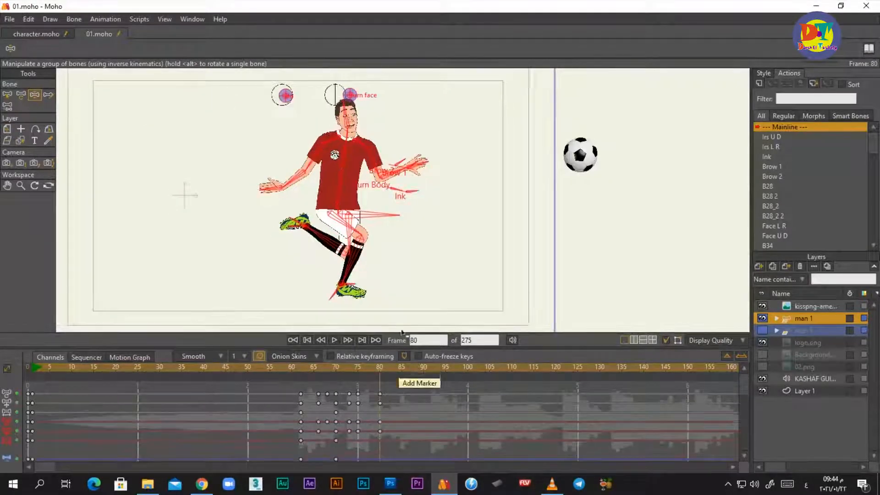
key("space")
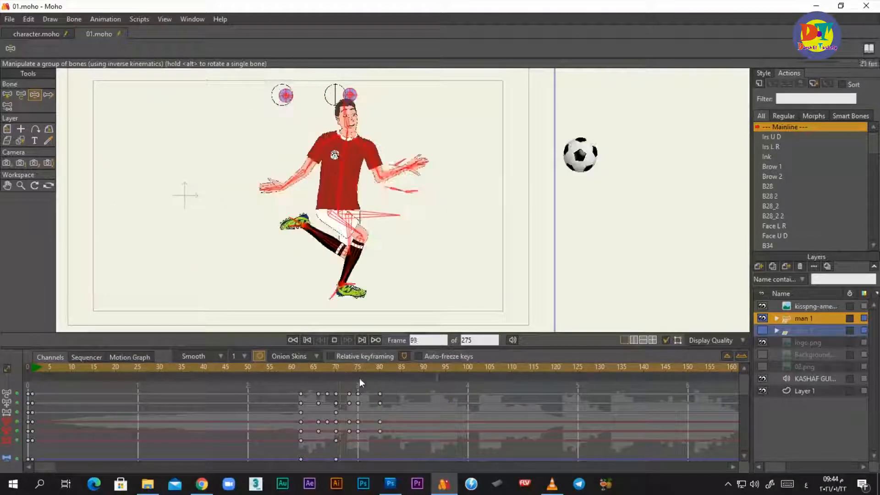
- Bring man 1's knees together at frame 85 and lower his rear arm to his side
left_click(402, 366)
scroll(308, 192, "up", 5)
left_click_drag(263, 219, 353, 271)
left_click_drag(395, 168, 373, 198)
scroll(369, 222, "down", 5)
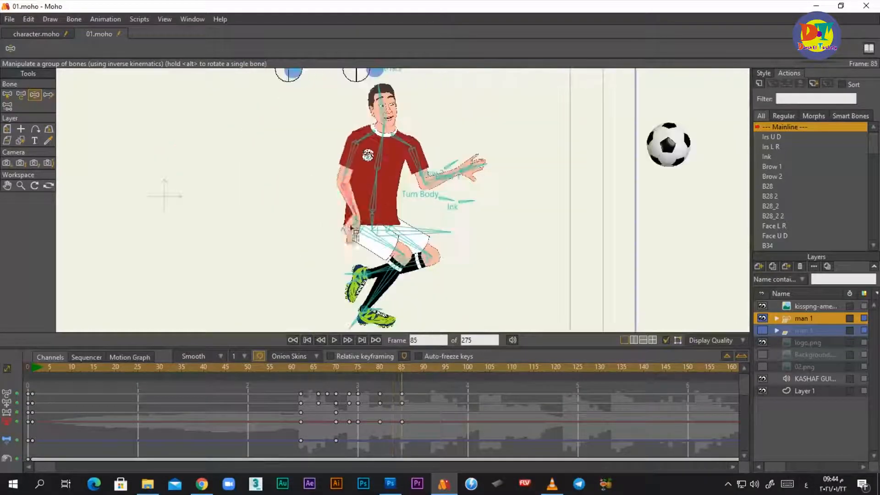
- Lower man 1's front arm and adjust his head at frame 85, and scrub through the landing
scroll(422, 221, "up", 3)
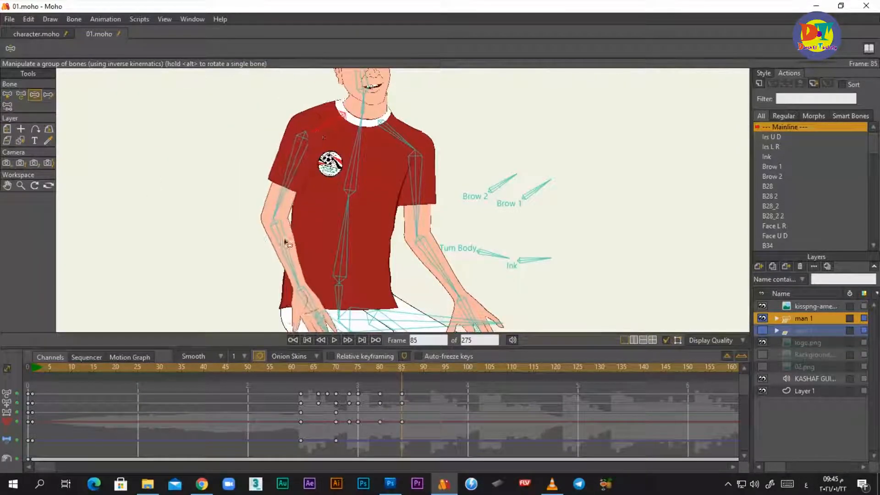
left_click_drag(394, 216, 315, 260)
scroll(315, 260, "down", 1)
scroll(299, 129, "up", 3)
left_click_drag(296, 107, 279, 73)
scroll(275, 83, "down", 2)
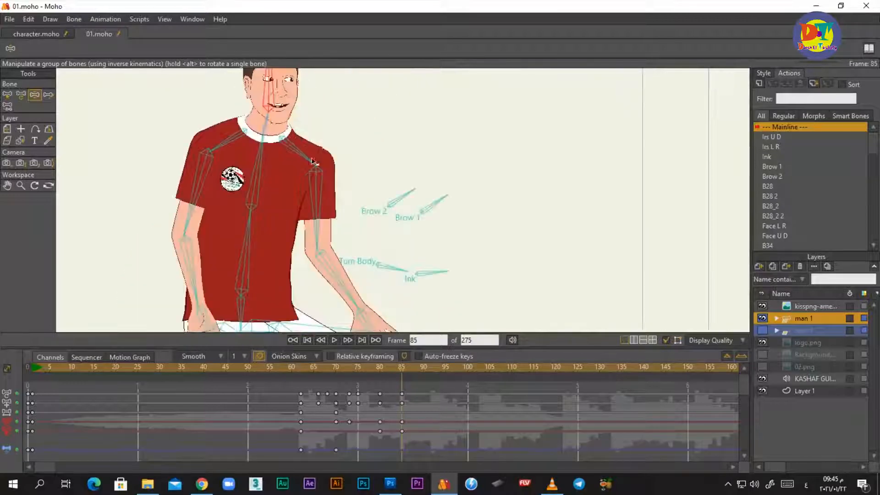
scroll(311, 161, "down", 3)
left_click_drag(299, 370, 420, 373)
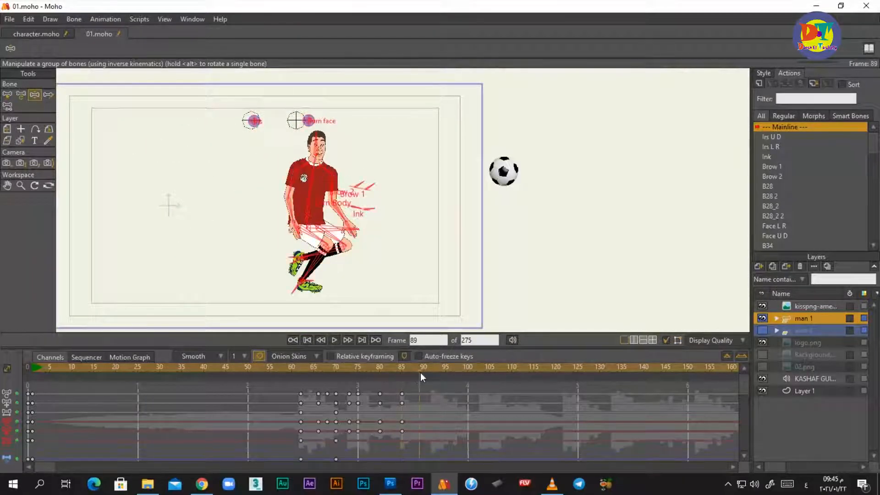
- Raise man 1's hips at frame 90 and straighten his legs into a standing pose
left_click(424, 369)
scroll(317, 231, "up", 3)
left_click_drag(367, 237, 276, 185)
left_click_drag(293, 181, 294, 130)
left_click_drag(234, 246, 253, 278)
scroll(286, 297, "up", 3)
left_click_drag(286, 300, 298, 298)
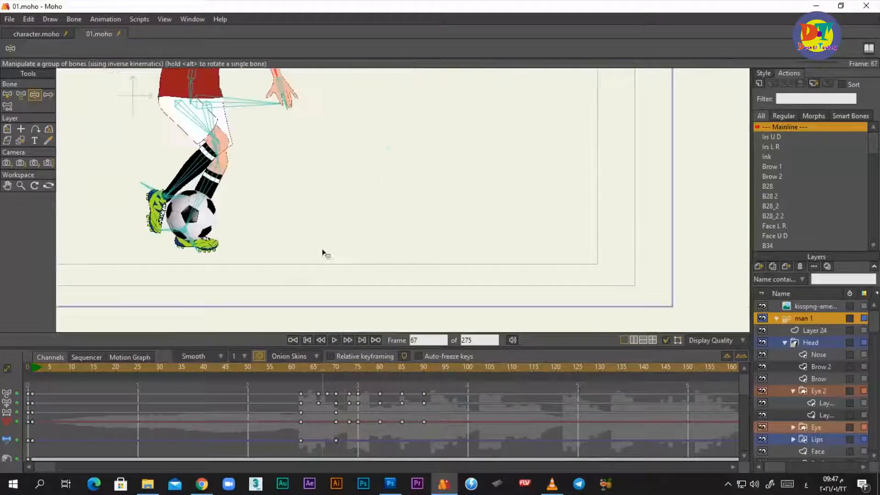
- Refine man 1's legs and feet at frame 90 so he stands upright with both feet level
left_click(477, 368)
left_click_drag(414, 182, 412, 239)
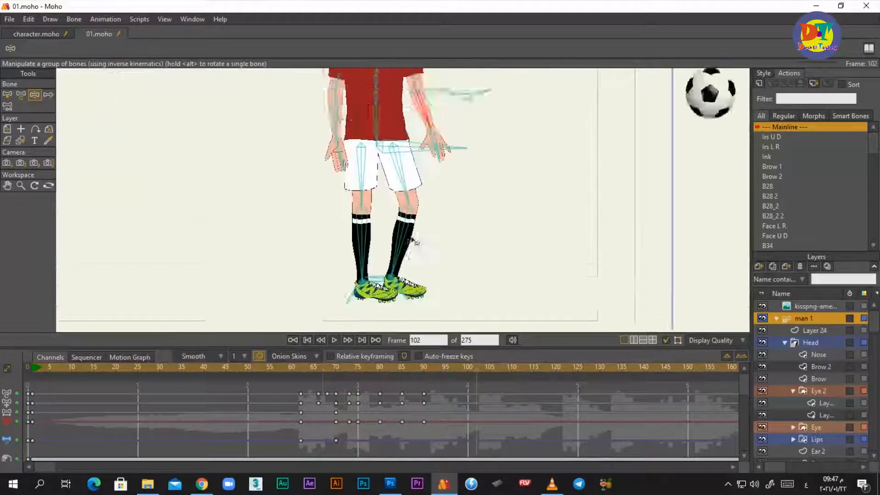
scroll(413, 234, "down", 5)
left_click_drag(420, 368, 407, 368)
scroll(397, 182, "up", 4)
left_click_drag(476, 194, 477, 199)
scroll(412, 302, "up", 4)
left_click_drag(412, 302, 424, 270)
mouse_move(413, 272)
left_mouse_down()
mouse_move(407, 274)
mouse_move(420, 281)
left_mouse_up()
scroll(498, 168, "down", 5)
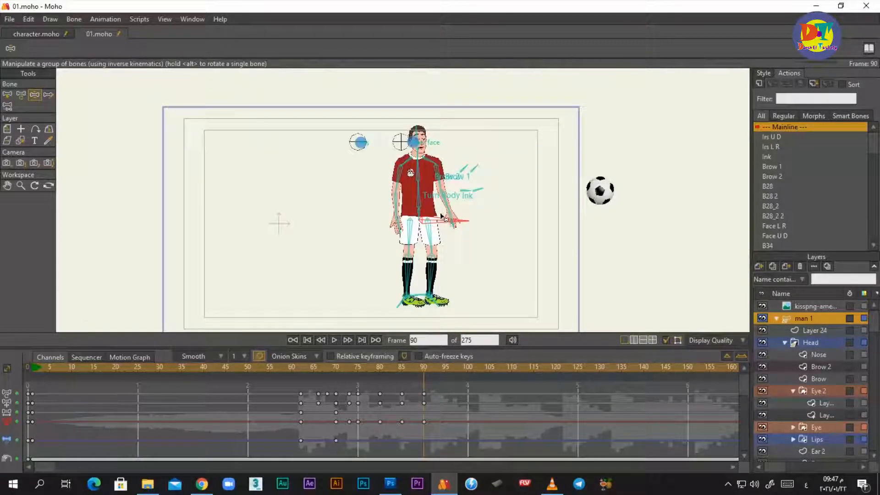
- Select the shirt's Body layer and examine its shoulder outline at frame 49
scroll(411, 205, "up", 5)
scroll(411, 218, "up", 6)
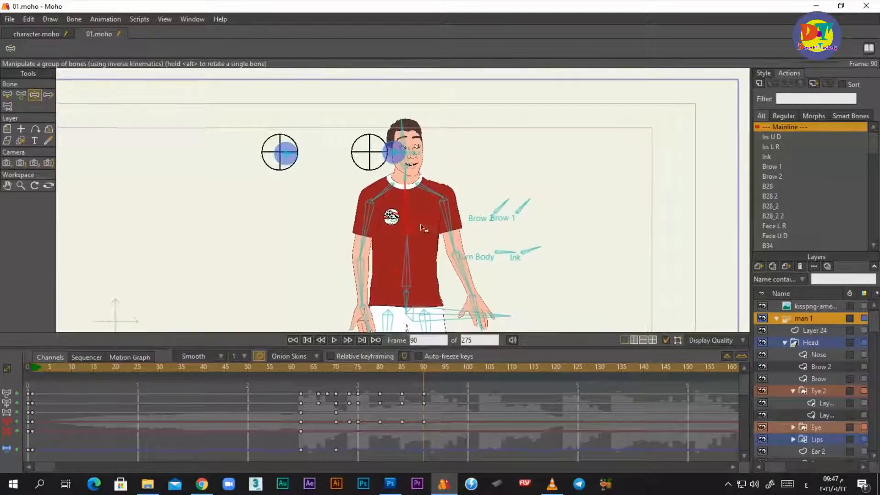
left_click(370, 127, "ctrl+alt")
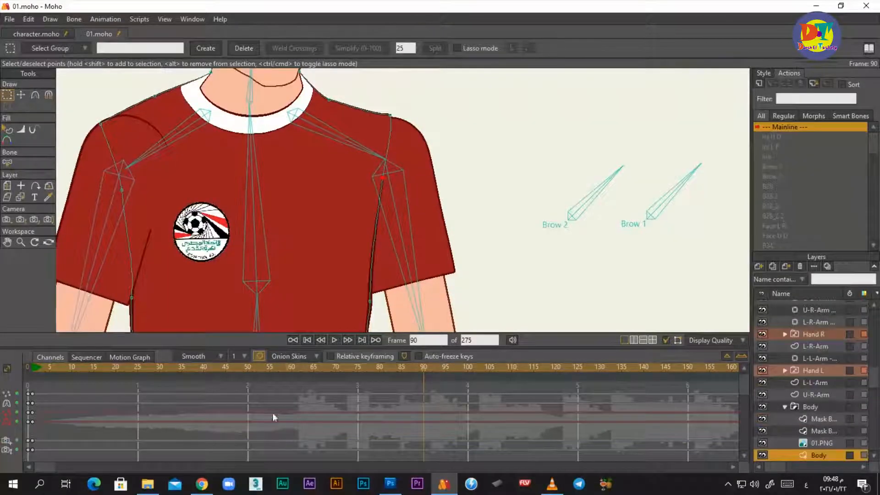
left_click(334, 340)
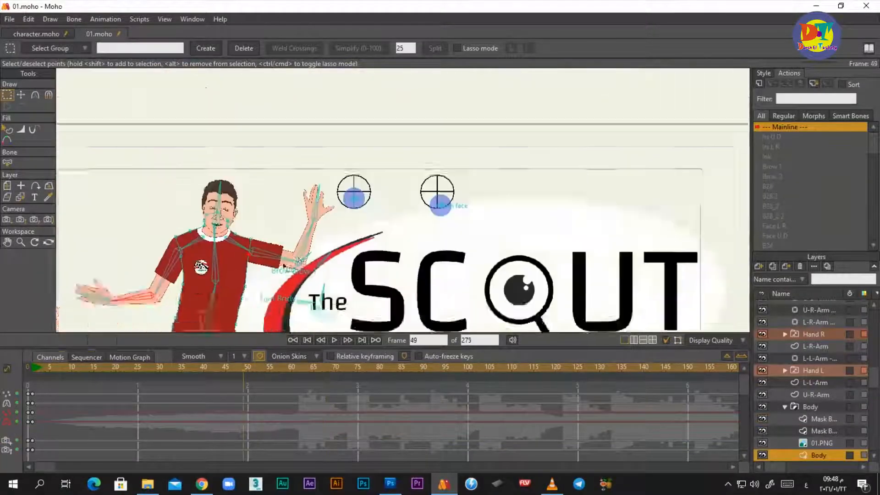
left_click(244, 378)
left_click(277, 222)
scroll(815, 334, "up", 6)
- Show man 1's keyframes in the timeline and select the shirt's Body layer at frame 62
left_click(816, 319)
left_click(303, 371)
left_click(299, 368)
left_click(223, 242, "ctrl+alt")
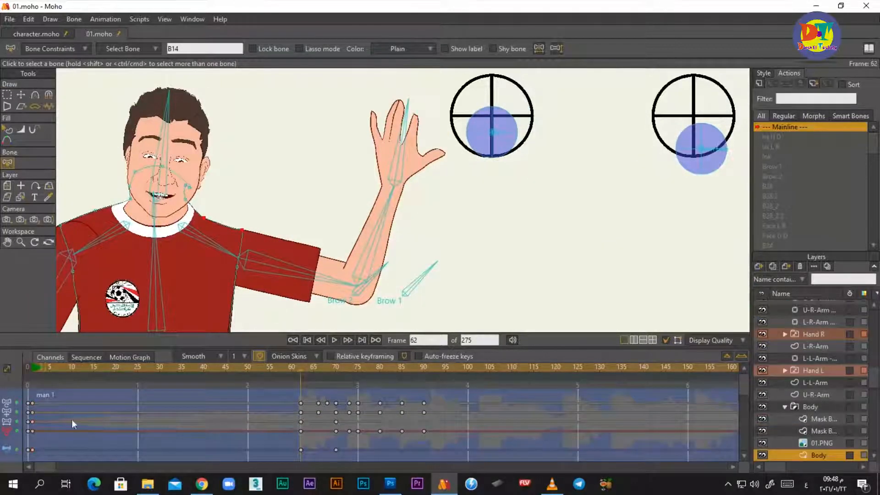
scroll(316, 436, "up", 3)
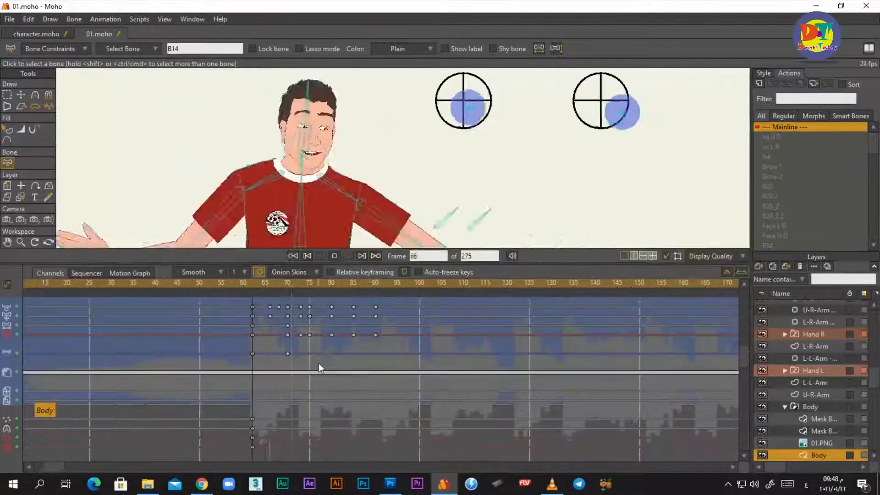
- Reshape the Body layer's shoulder outline to follow the arms at frames 70, 83 and 90
left_click_drag(253, 285, 274, 301)
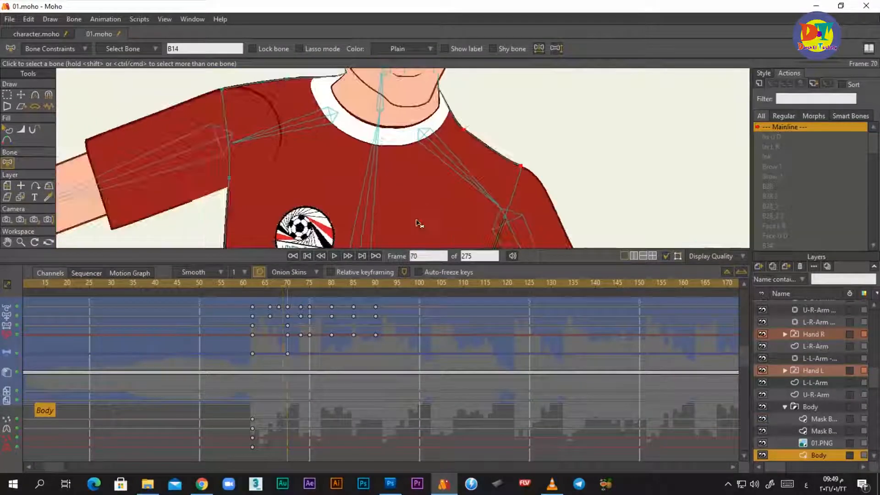
key("t")
scroll(548, 191, "up", 5)
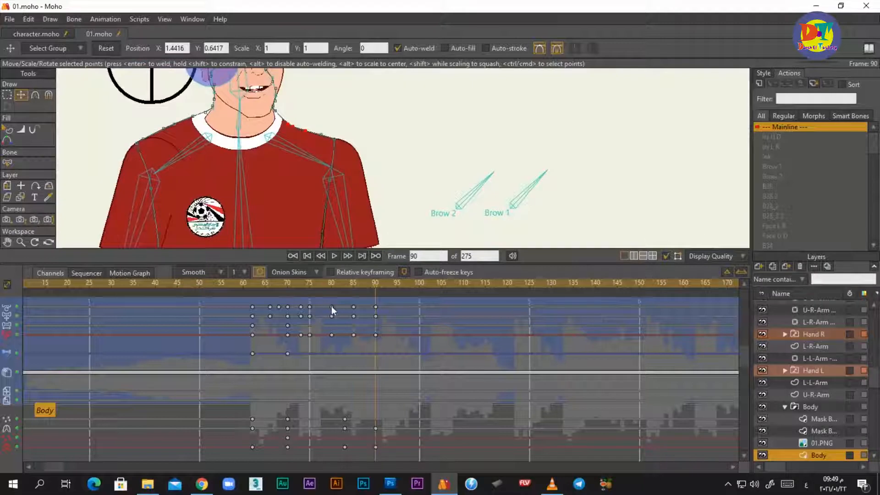
left_click(7, 94)
scroll(24, 456, "left", 3)
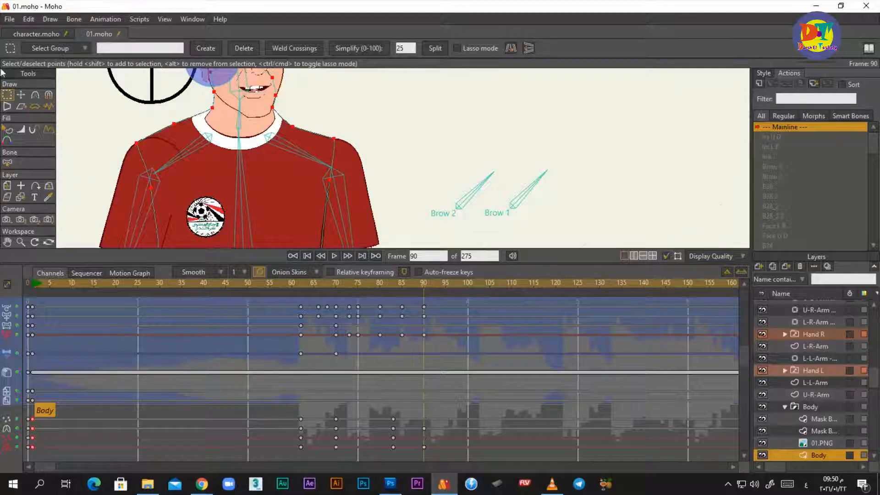
left_click(21, 95)
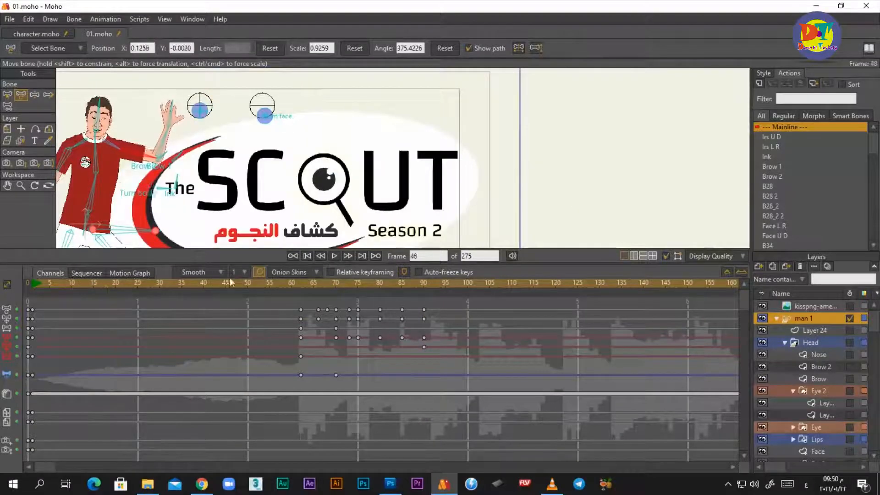
- Scrub man 1's animation around frame 50 and step from frame 63 to 79 to examine the arms and hands
left_click_drag(276, 285, 264, 287)
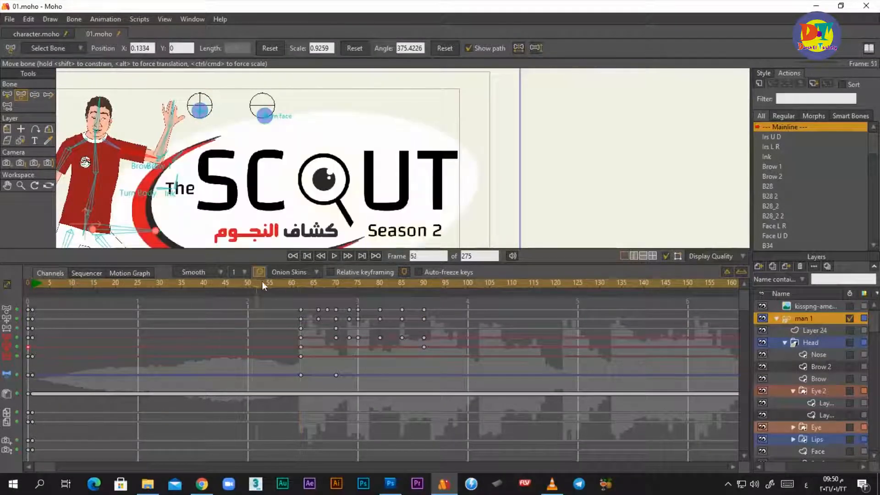
left_click_drag(85, 287, 413, 296)
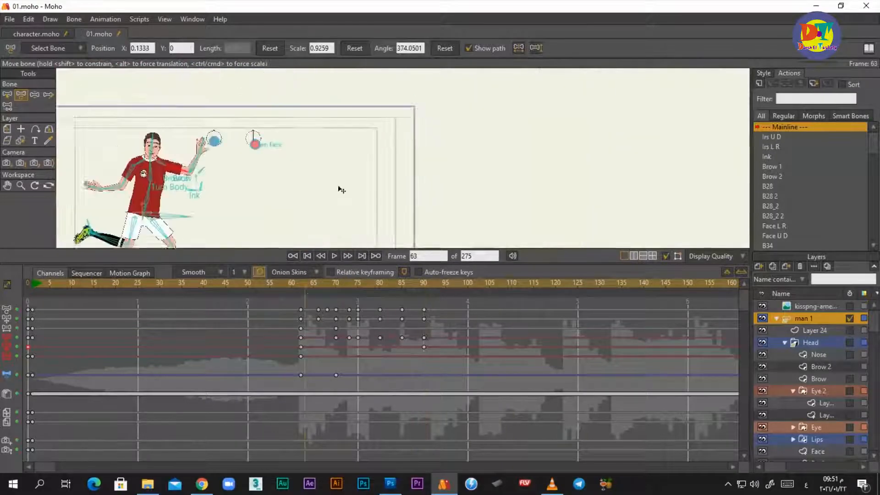
scroll(179, 194, "up", 6)
key("Right")
key("Right")
key("Right")
key("Right")
key("Right")
key("Right")
key("Right")
key("Right")
key("Right")
key("Right")
key("Right")
key("Right")
key("Right")
key("Right")
key("Right")
key("Right")
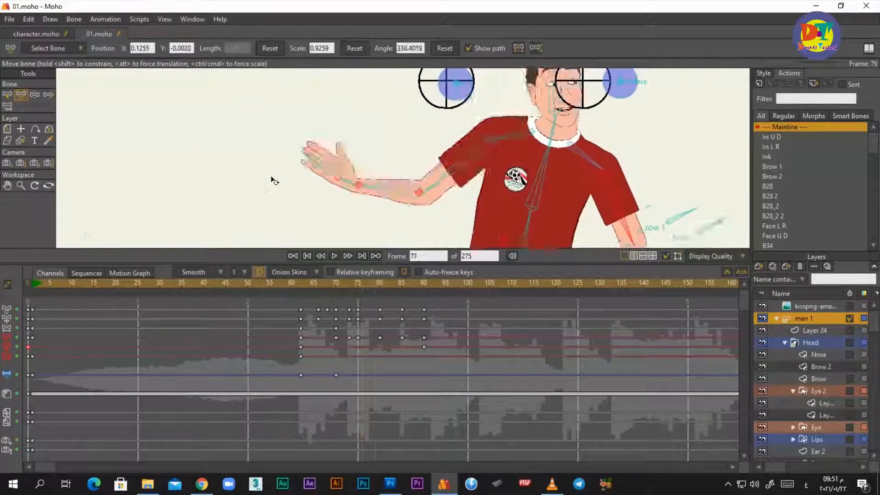
- Choose another drawing for man 1's Hand R switch layer at frame 77
left_click_drag(358, 284, 366, 287)
scroll(834, 427, "down", 7)
left_click(815, 406)
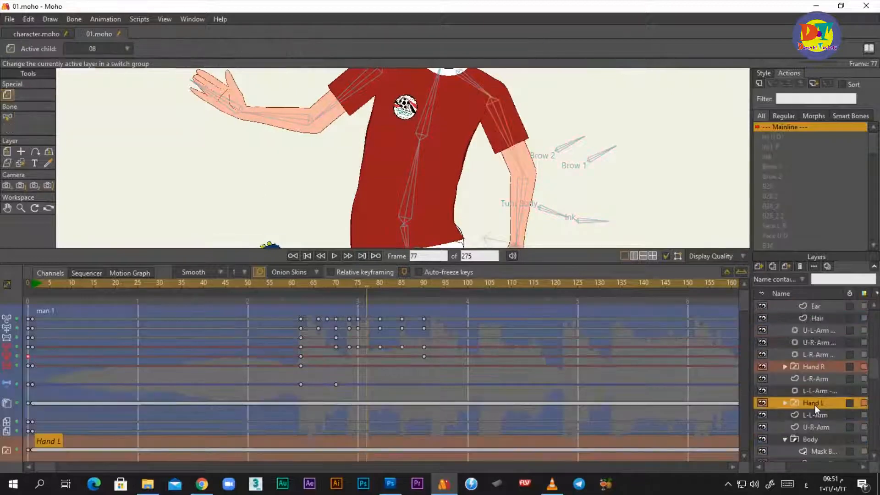
right_click(818, 366)
left_click(819, 331)
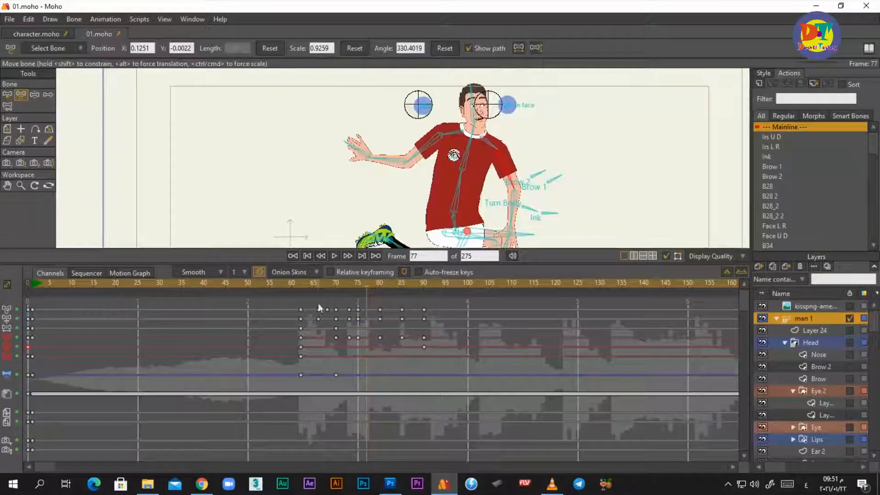
- Choose another drawing for man 1's Hand L switch layer at frame 77 and scrub through the kick
scroll(293, 197, "down", 3)
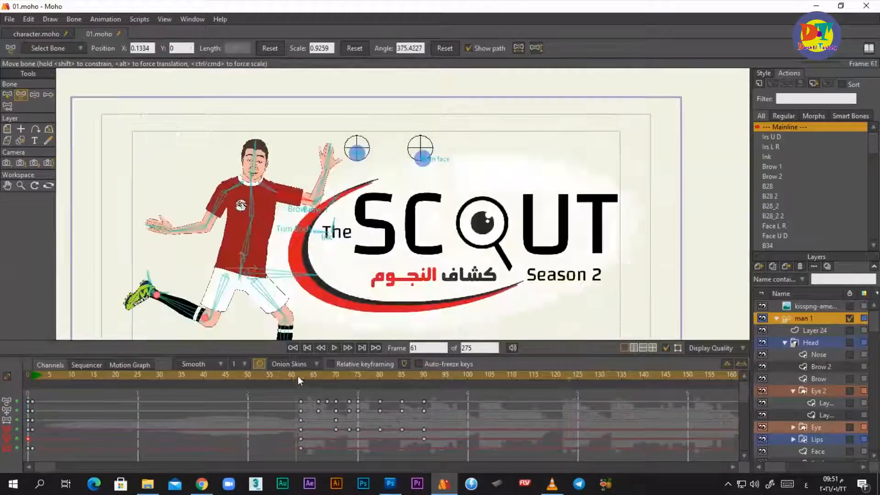
left_click_drag(298, 376, 367, 379)
scroll(842, 403, "down", 2)
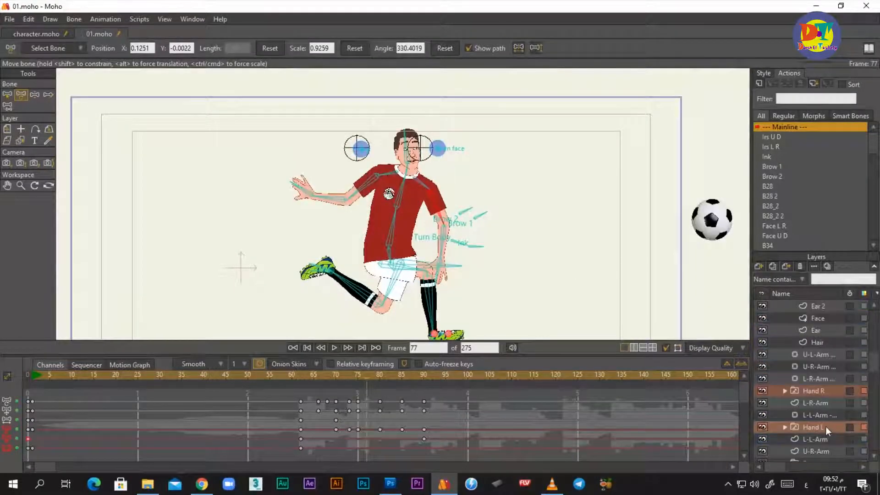
right_click(826, 426)
left_click(818, 393)
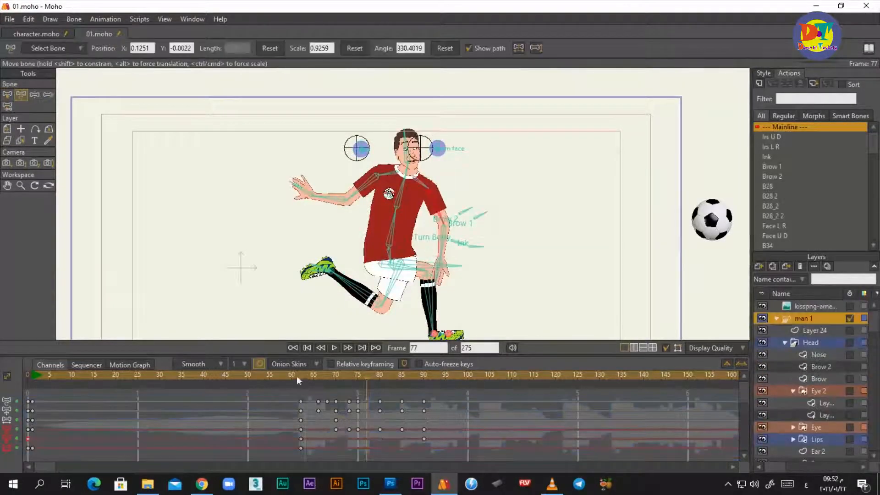
left_click_drag(296, 376, 301, 380)
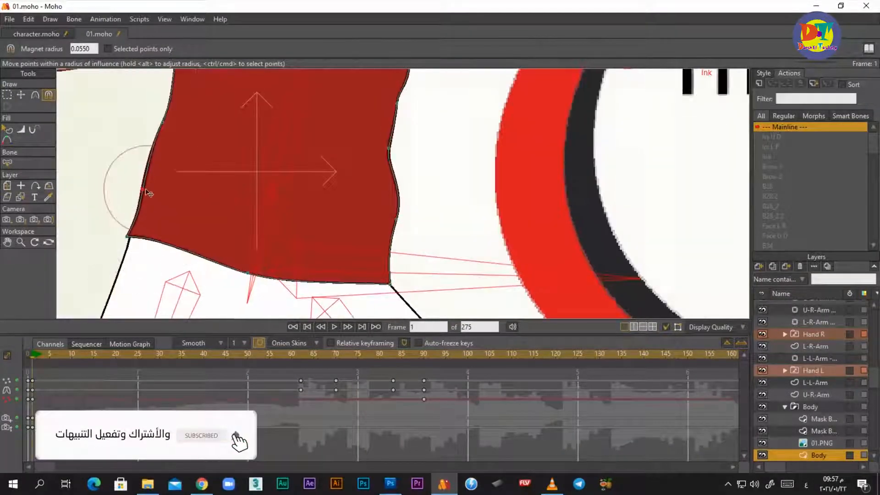
- Adjust the lower corner points of the shirt's Body layer at frame 1 and preview the motion
key("t")
left_click_drag(126, 235, 130, 237)
left_click_drag(390, 269, 397, 261)
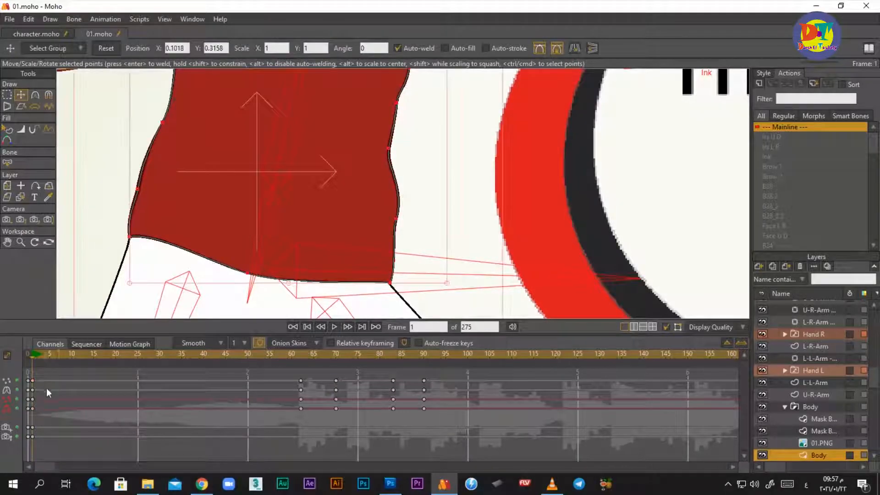
scroll(307, 251, "down", 5)
key("space")
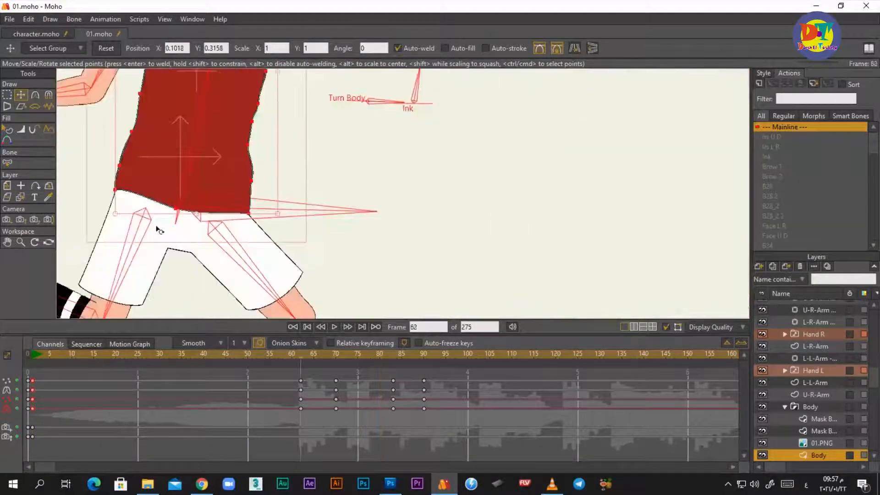
- Check the shirt hem between frames 62 and 70 and refine it at frame 70 with the Magnet tool
key("Left")
key("Left")
key("Left")
key("Left")
key("Right")
key("Right")
key("Right")
key("Right")
scroll(367, 192, "down", 4)
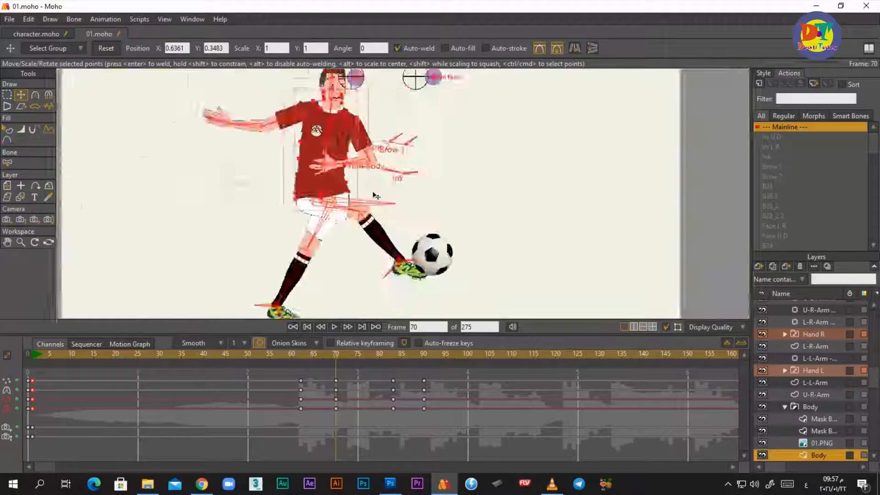
scroll(377, 194, "up", 3)
key("Right")
key("Right")
key("Left")
key("Left")
key("x")
scroll(333, 193, "up", 5)
scroll(345, 205, "down", 4)
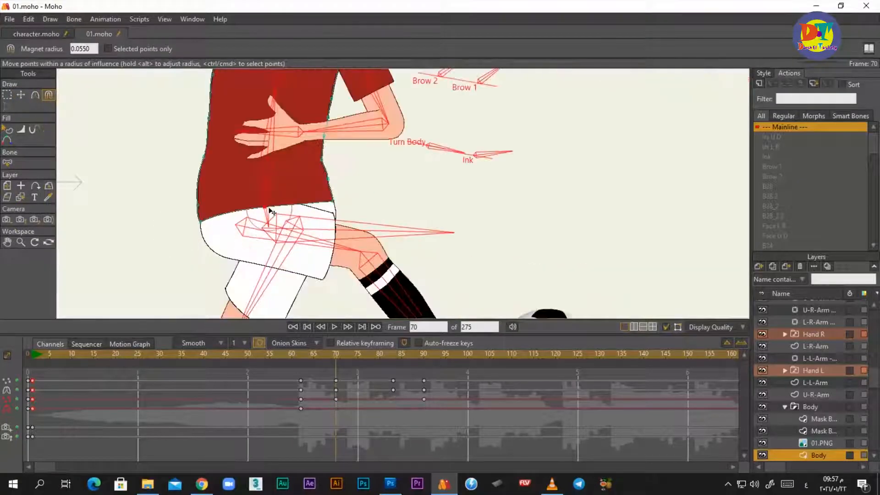
scroll(252, 205, "up", 4)
scroll(291, 204, "down", 4)
- Step ahead to frame 90 and smooth the shirt's lower sides and hem there with the Magnet tool
key("Right")
key("Right")
key("Right")
key("Right")
key("Right")
key("Right")
key("Right")
key("Right")
key("Right")
key("Right")
key("Right")
key("Right")
key("Right")
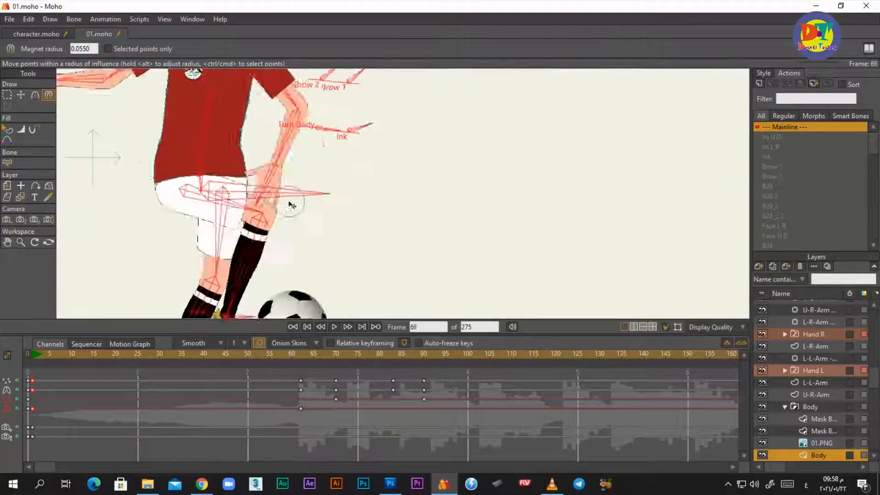
key("Right")
key("Right")
key("Right")
key("Right")
key("Right")
key("Right")
key("Right")
scroll(504, 151, "up", 4)
scroll(521, 143, "down", 4)
scroll(495, 187, "up", 5)
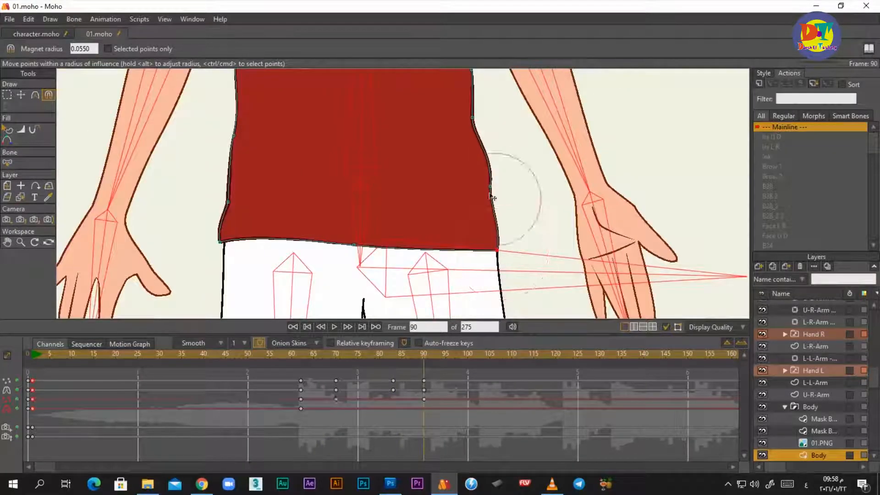
scroll(503, 214, "down", 5)
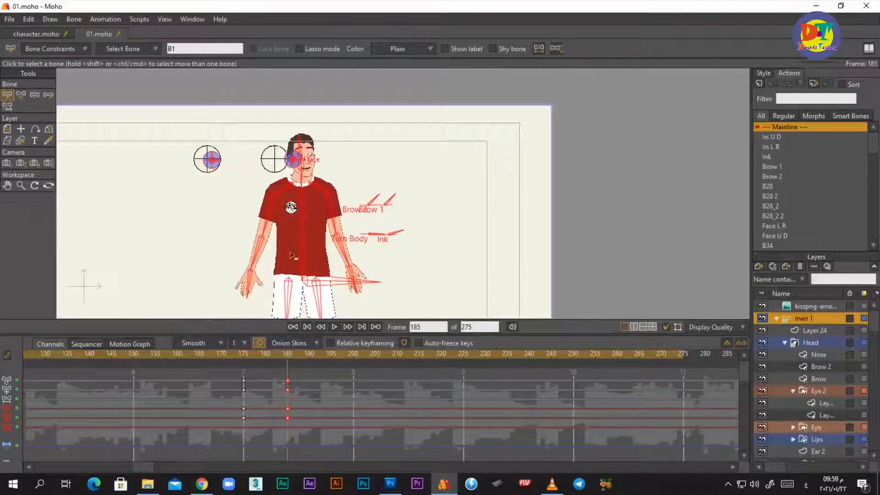
- Centre man 1's Turn face and Iris controls at frame 185 so he looks forward
scroll(299, 225, "up", 4)
left_click(35, 95)
scroll(293, 100, "up", 2)
left_click_drag(383, 117, 326, 116)
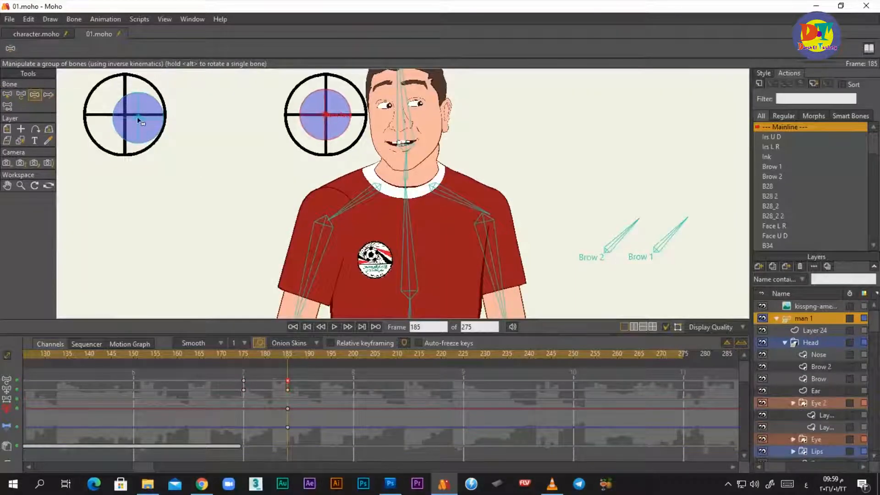
left_click(7, 95)
left_click(326, 116, "shift")
- Copy the Iris and Turn face bone keys from frame 70 to frame 175
left_click_drag(249, 426, 507, 424)
left_click(503, 355)
left_click_drag(88, 423, 129, 421)
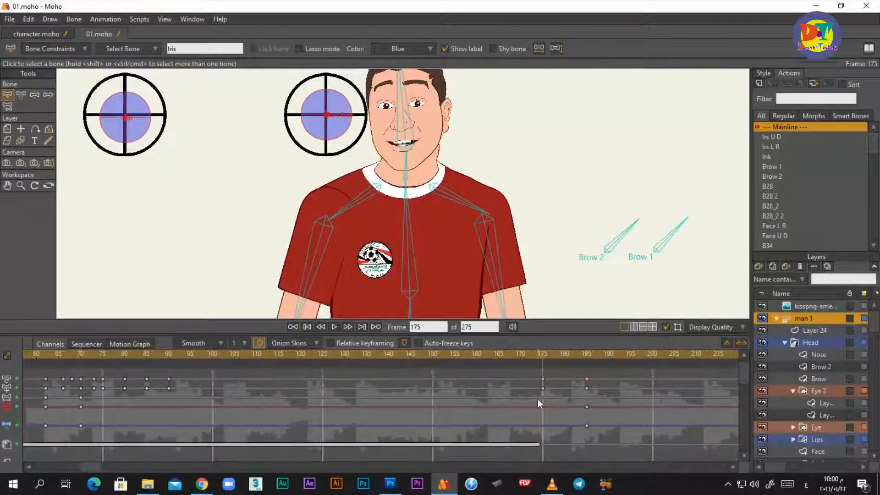
left_click_drag(150, 360, 539, 365)
left_click_drag(246, 180, 114, 108)
left_click(331, 112)
left_click(81, 407)
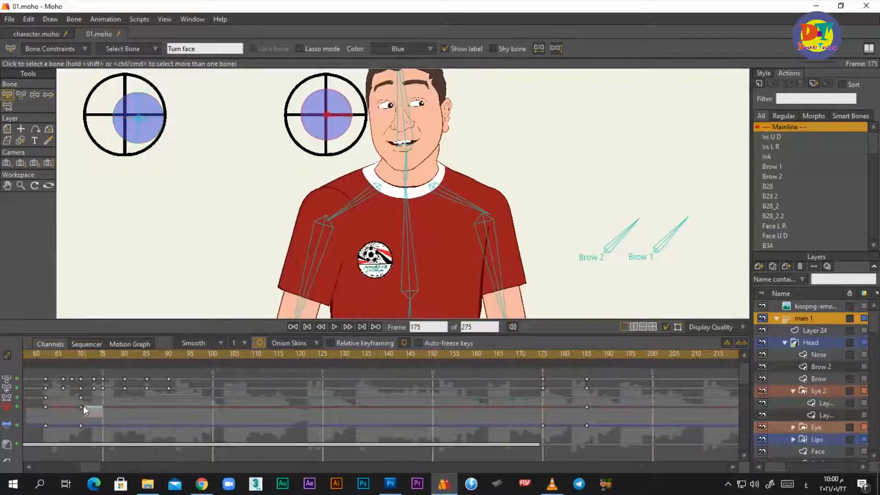
key("ctrl+c")
key("ctrl+v")
- Rotate the Turn Body bone upward at frame 185 and key its frame 62 pose at frame 175
scroll(275, 141, "down", 7)
left_click_drag(536, 356, 588, 359)
left_click(35, 94)
scroll(469, 246, "up", 2)
left_click_drag(461, 235, 436, 222)
left_click(542, 359)
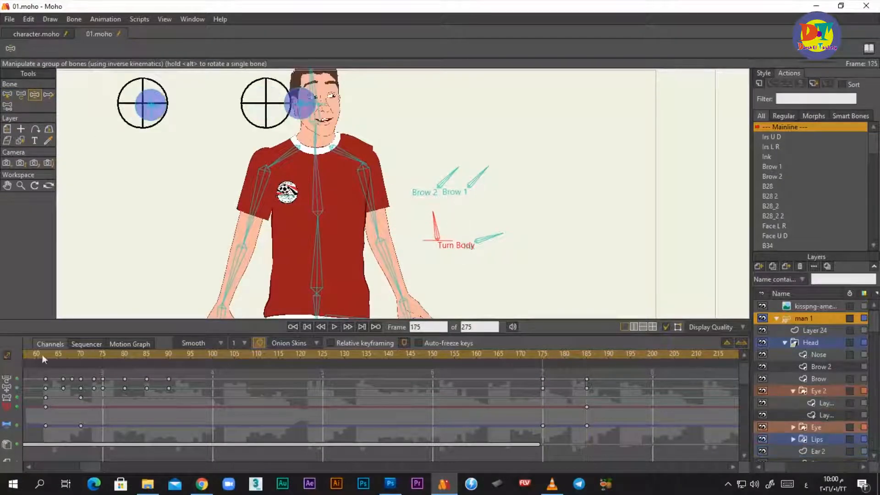
left_click_drag(554, 361, 587, 360)
scroll(385, 137, "down", 4)
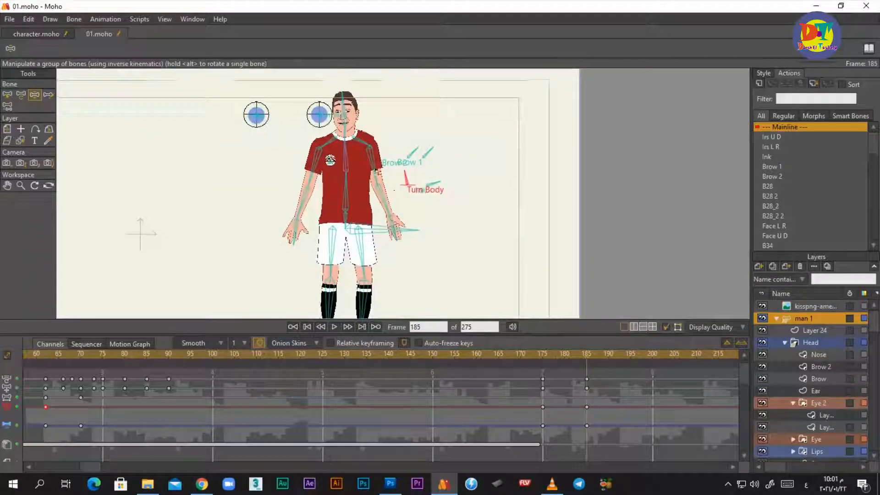
- Reposition man 1's two upper-arm bones at frame 185 to fit the turned torso and inspect the shirt outline
left_click(21, 95)
scroll(344, 149, "up", 6)
left_click_drag(289, 149, 294, 154)
left_click_drag(440, 143, 448, 172)
scroll(449, 139, "up", 5)
right_click(447, 173, "alt")
scroll(819, 350, "up", 10)
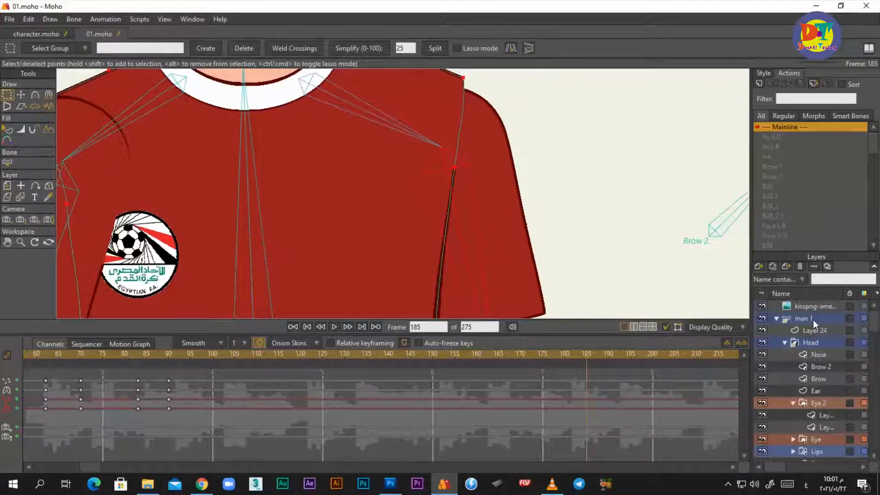
- Copy the Body layer's frame 90 keys to frame 175 and show man 1's keyframes in the timeline
left_click(813, 319)
scroll(508, 184, "down", 5)
left_click(542, 359)
right_click(456, 226, "alt")
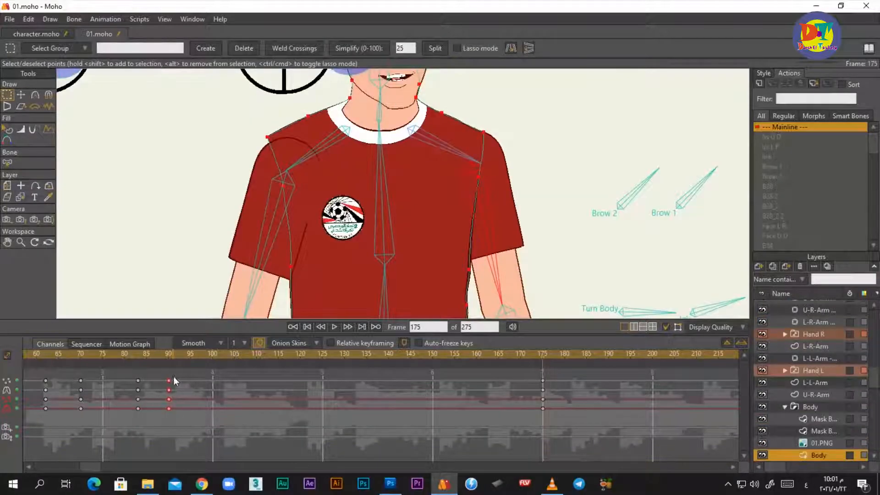
scroll(851, 318, "up", 3)
left_click(851, 317)
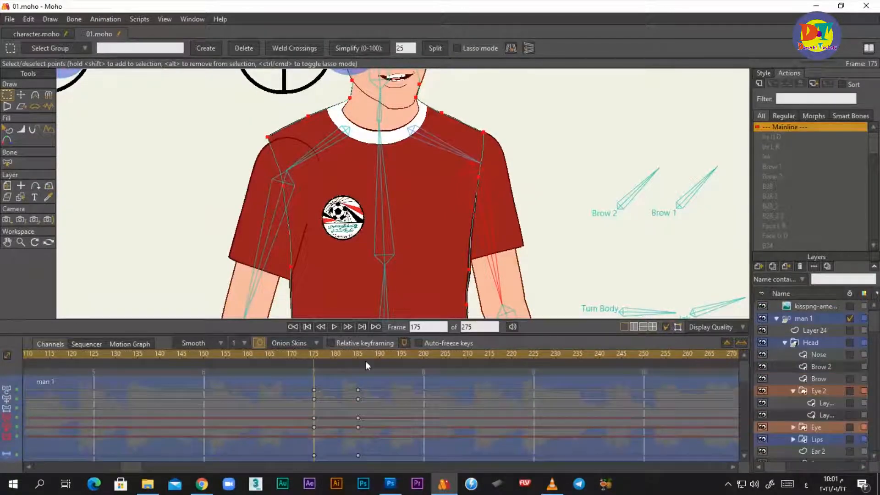
- Fit the Body layer's outline to the sleeves at frame 185 and stop showing man 1's extra timeline channels
left_click(358, 361)
right_click(538, 212, "alt")
left_click_drag(642, 394, 498, 431)
left_click_drag(575, 391, 503, 456)
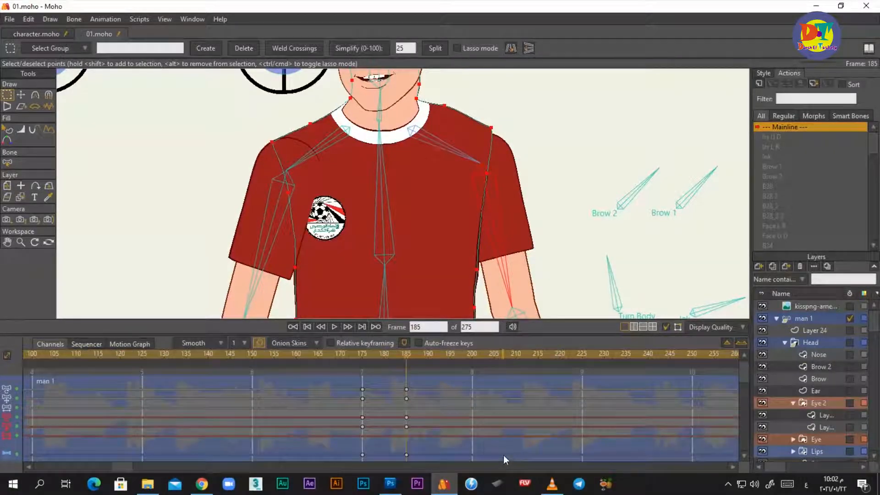
scroll(388, 194, "down", 4)
left_click(850, 324)
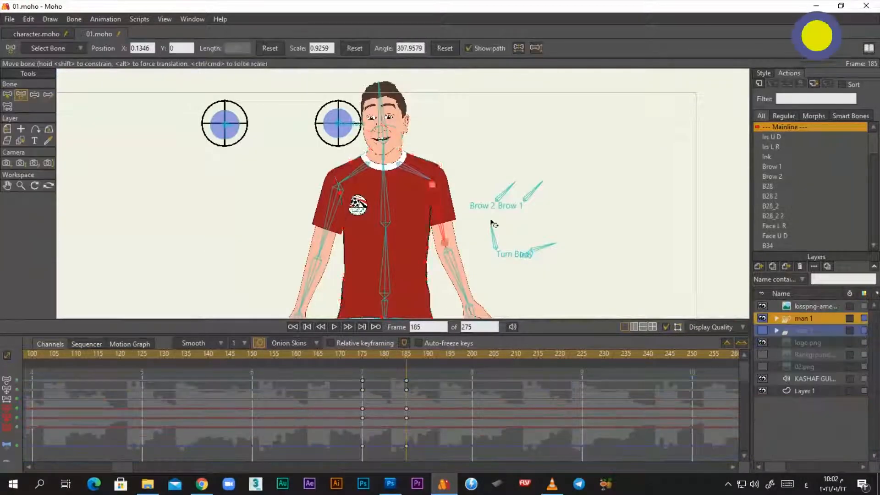
- Refine man 1's upper-arm bone position at frame 185 and scrub through the body turn between frames 173 and 195
scroll(332, 226, "up", 6)
scroll(332, 226, "down", 7)
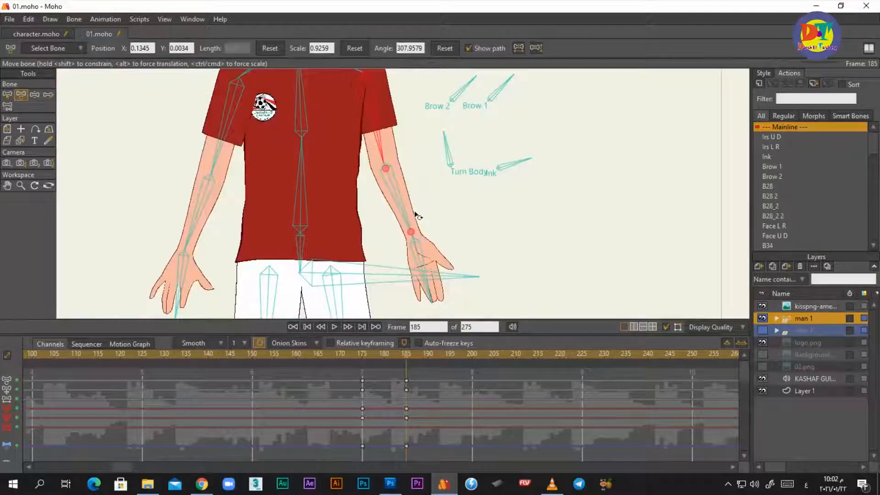
left_click(358, 356)
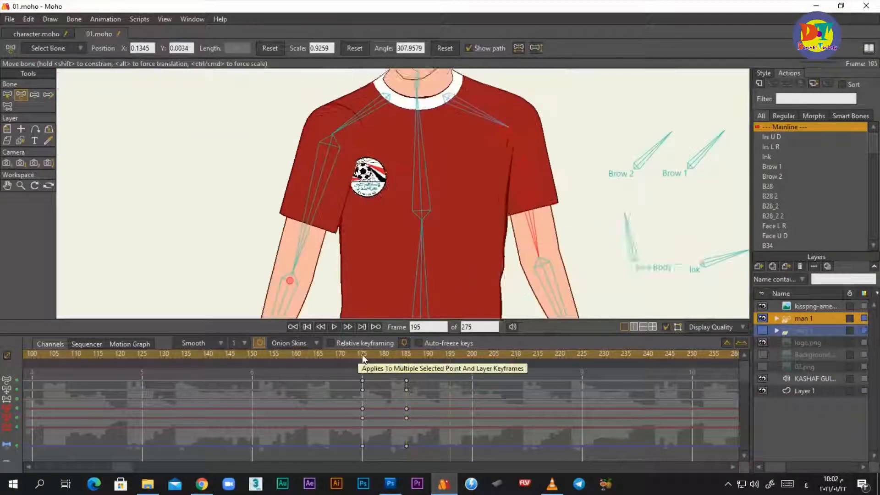
left_click_drag(360, 352, 489, 354)
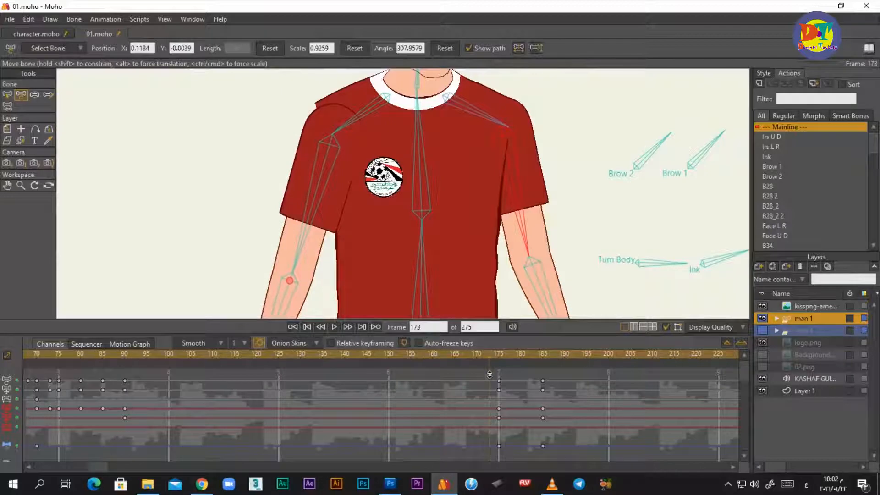
- Copy upper-arm bone B13's frame 62 key to frame 175 and check the arm between frames 175 and 185
key("b")
left_click(331, 150)
left_click_drag(106, 428, 18, 418)
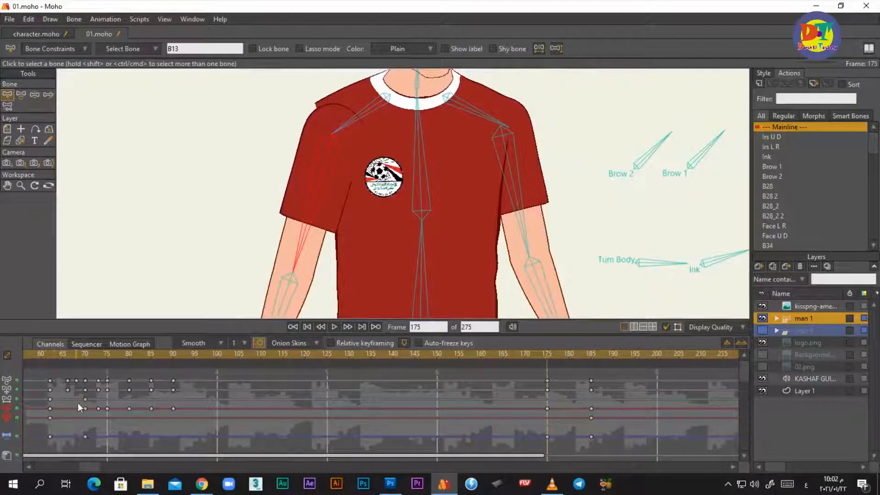
left_click(51, 418)
left_click(590, 362)
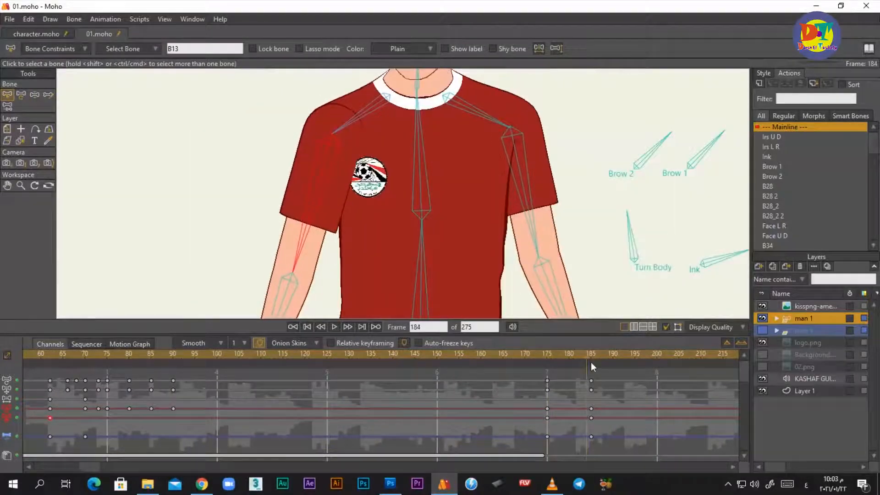
left_click_drag(500, 362, 552, 356)
- Adjust the Body layer's shoulder points at frames 180 and 175 to follow the sleeve, and check the outline through frame 185
right_click(438, 188, "alt")
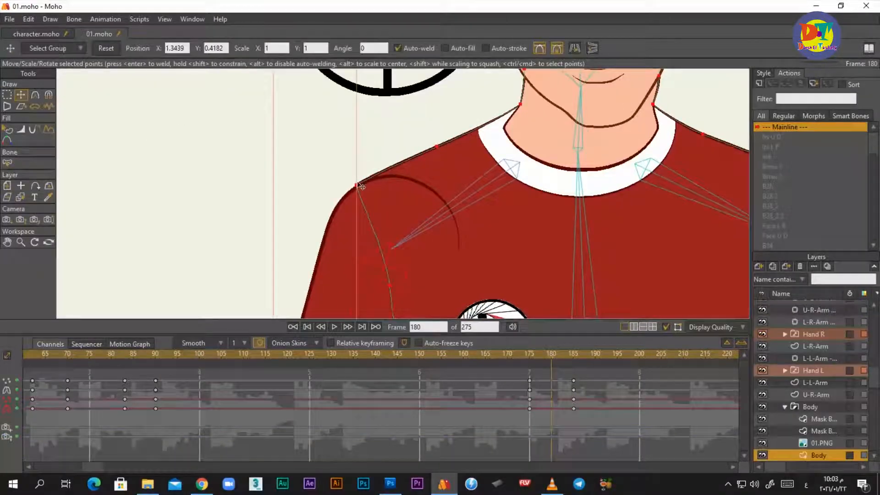
left_click(531, 355)
left_click_drag(154, 424, 224, 418)
left_click_drag(590, 345, 587, 367)
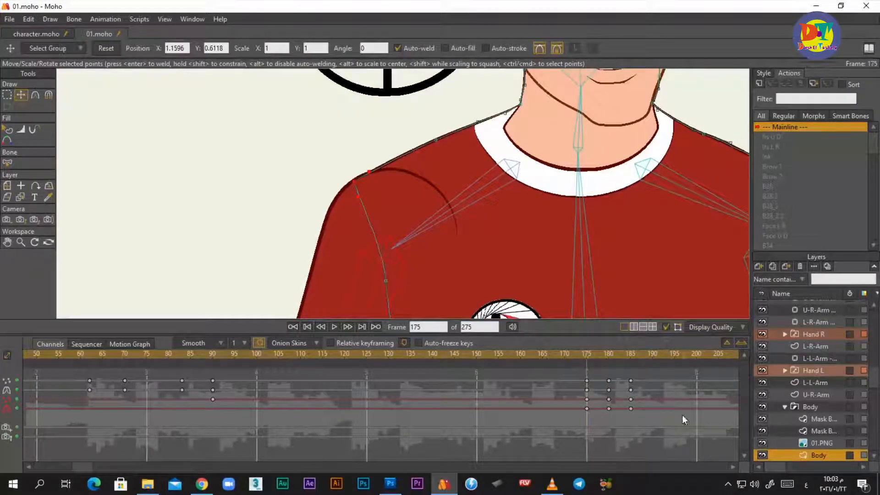
scroll(441, 233, "down", 4)
left_click_drag(534, 360, 701, 360)
scroll(435, 272, "down", 3)
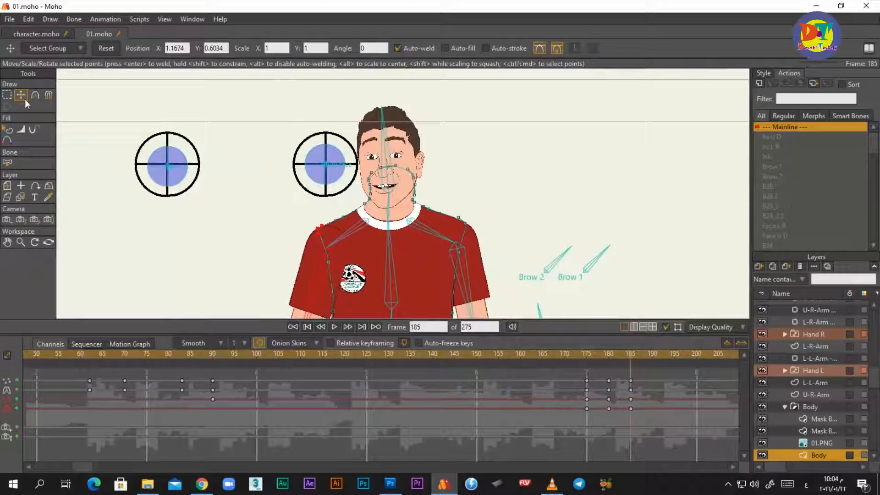
scroll(819, 349, "up", 10)
- Pose man 1 at frame 180 with a leaning torso, tilted head, one forearm held out sideways and the other hand near the hip
left_click(819, 320)
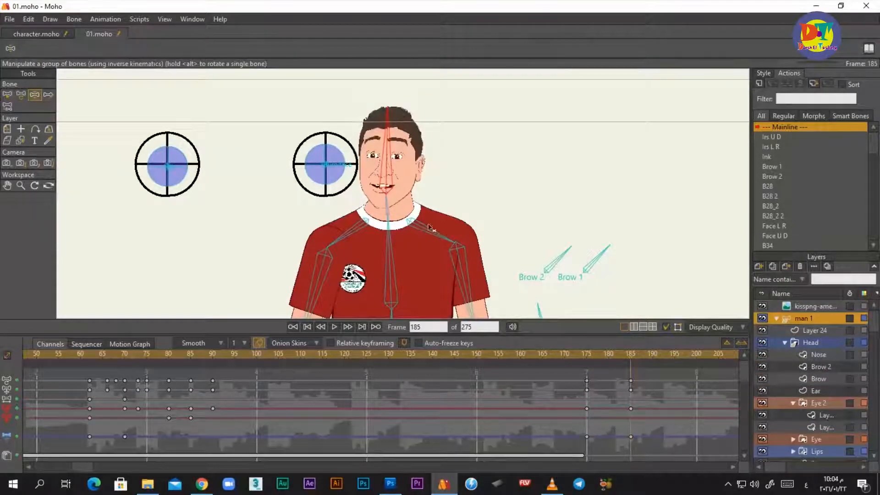
scroll(430, 227, "down", 2)
left_click_drag(590, 360, 608, 361)
scroll(582, 305, "down", 2)
left_click(365, 251)
left_click(21, 95)
scroll(309, 197, "up", 2)
left_click(34, 95)
left_click_drag(305, 145, 303, 164)
left_click_drag(361, 225, 386, 213)
left_click_drag(235, 215, 253, 212)
left_click_drag(355, 73, 361, 107)
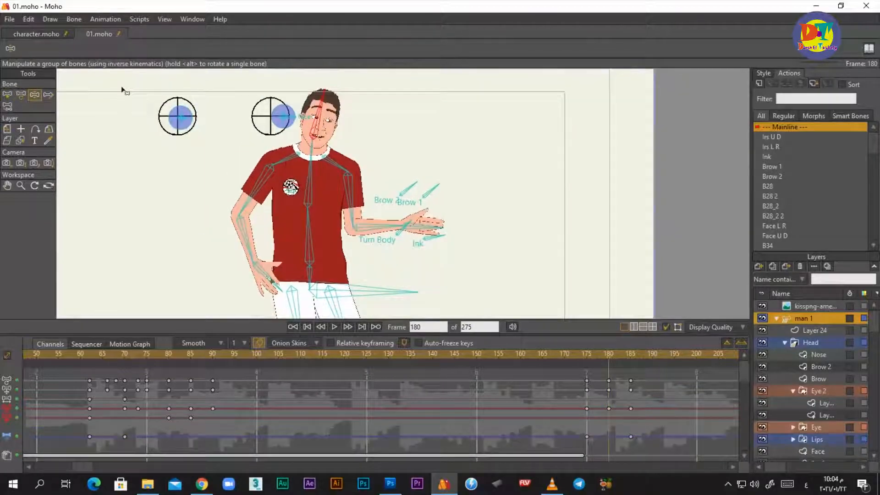
- Refine the head bone's placement at frame 180 and copy its earlier key to frame 175
scroll(361, 106, "up", 4)
left_click(21, 95)
left_click_drag(272, 115, 282, 114)
left_click_drag(291, 82, 287, 88)
left_click(587, 356)
left_click_drag(204, 429, 416, 427)
left_click(29, 427)
key("ctrl+c")
left_click_drag(475, 428, 84, 428)
key("ctrl+v")
left_click(450, 356)
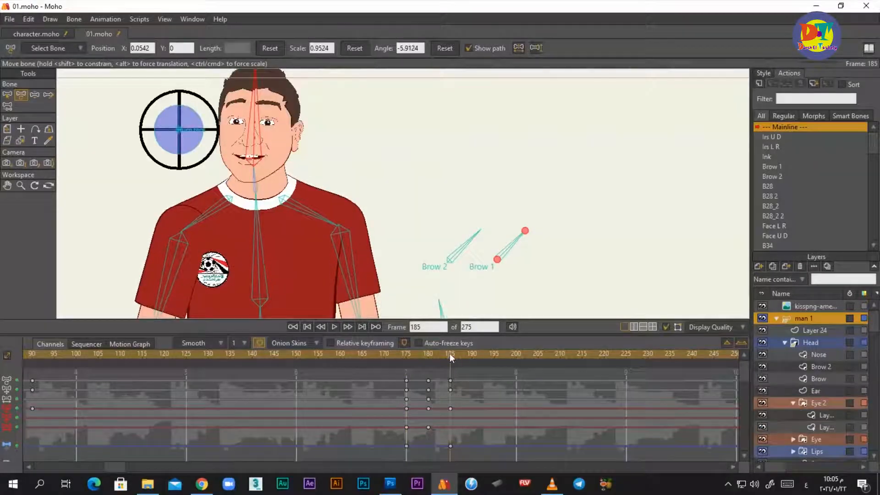
left_click_drag(409, 355, 428, 356)
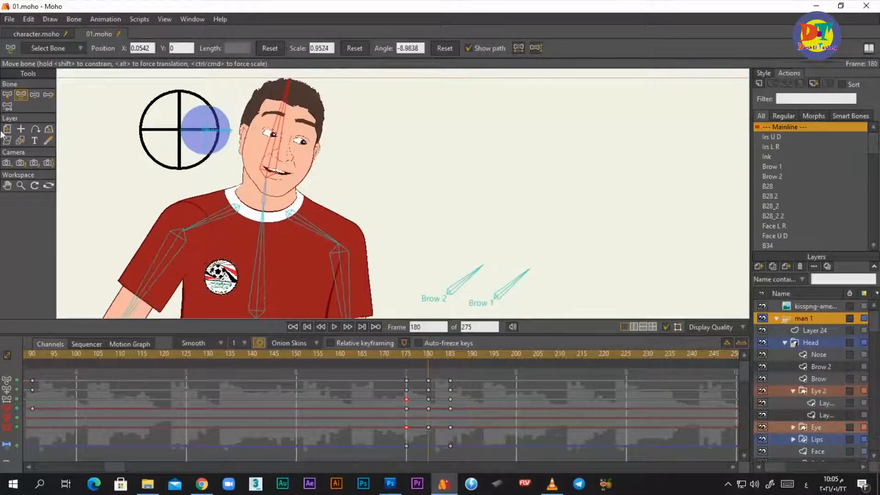
- Close man 1's eyes at frame 180 with the Ink control and copy its open-eye key to frames 175 and 185
key("z")
left_click_drag(499, 244, 485, 168)
left_click(512, 289)
scroll(511, 289, "down", 3)
left_click(406, 356)
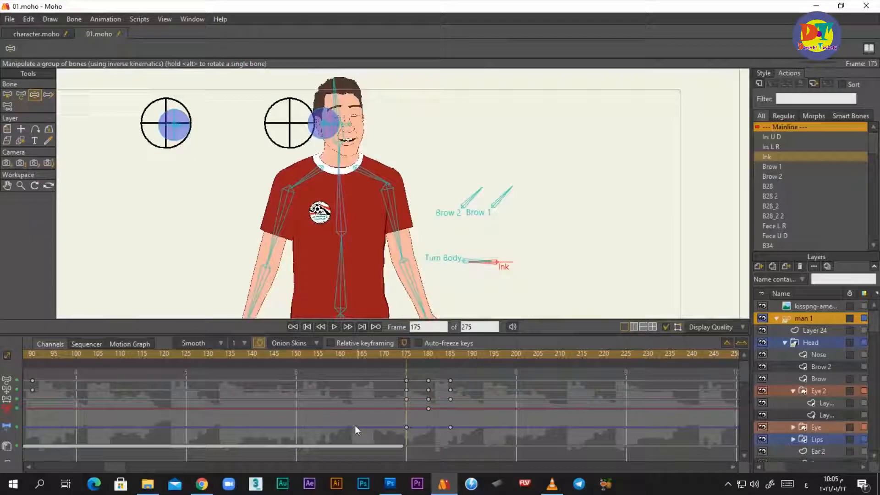
left_click_drag(381, 429, 711, 429)
left_click(275, 408)
left_click_drag(399, 427, 51, 426)
left_click(432, 355)
left_click(389, 408)
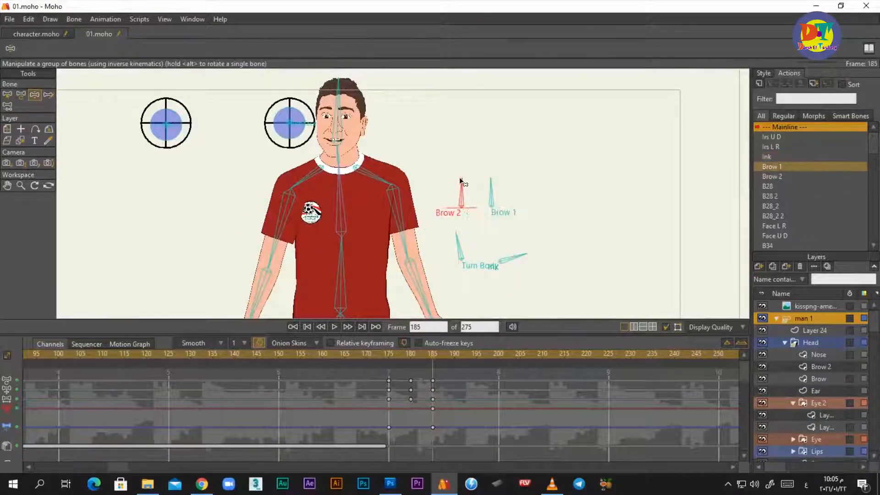
- Turn the Brow 1 and Brow 2 controls upright at frame 185 and copy their frame 62 keys to frame 175
left_click(391, 357)
key("b")
left_click_drag(122, 467, 85, 467)
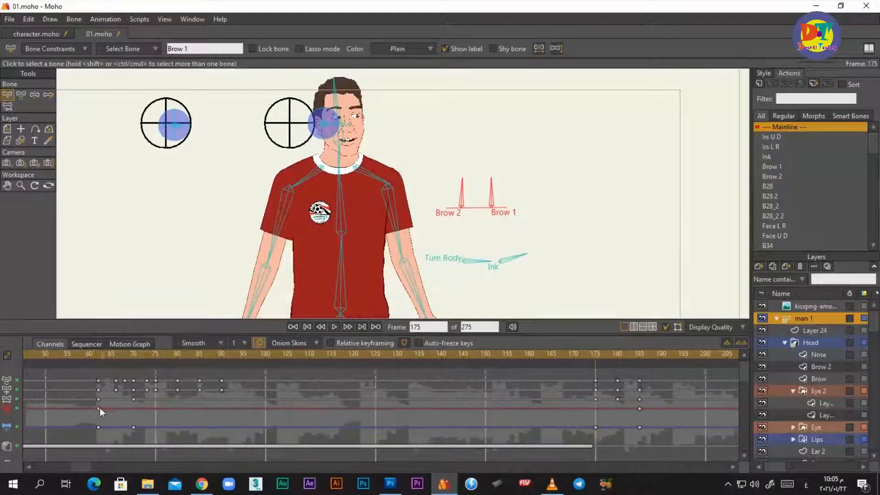
left_click(148, 467)
- Adjust the face and gaze controls at frames 180 and 185 and scrub through the head turn
mouse_move(236, 355)
left_mouse_down()
mouse_move(216, 354)
mouse_move(243, 364)
left_mouse_up()
key("z")
left_click_drag(351, 103, 342, 103)
left_click_drag(222, 355, 266, 353)
scroll(290, 115, "up", 8)
left_click_drag(286, 157, 313, 156)
scroll(313, 157, "down", 8)
left_click_drag(222, 357, 243, 354)
scroll(332, 169, "up", 8)
left_click_drag(333, 170, 350, 180)
left_click_drag(222, 357, 287, 354)
scroll(493, 165, "down", 5)
left_click_drag(375, 355, 265, 355)
- Rotate Turn Body upright at frame 185 and adjust the Brow 1, Brow 2 and Ink controls around the turn
left_click_drag(499, 256, 450, 185)
left_click_drag(534, 251, 495, 212)
mouse_move(566, 248)
left_mouse_down()
mouse_move(557, 285)
mouse_move(541, 257)
left_mouse_up()
left_click_drag(566, 281, 524, 256)
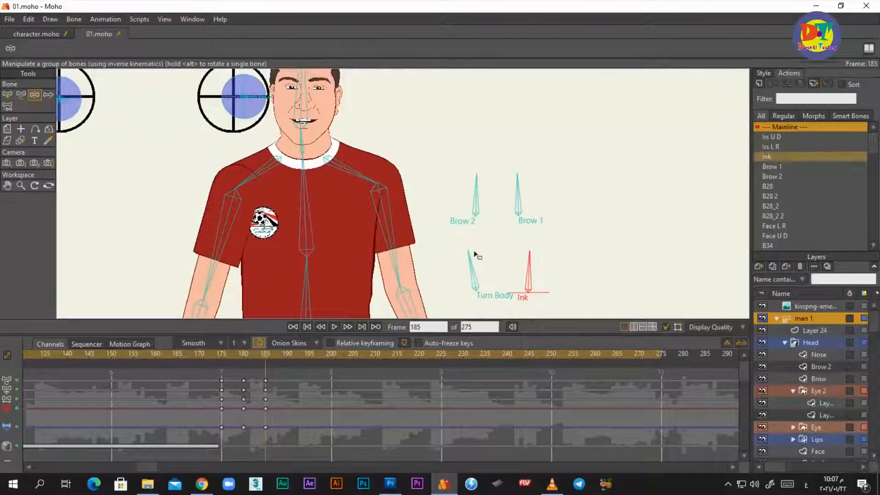
left_click(532, 266)
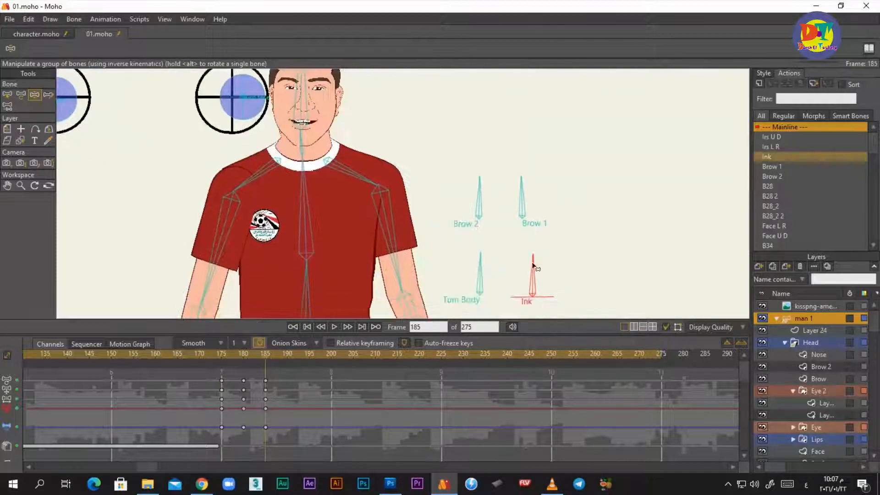
left_click_drag(243, 354, 267, 352)
left_click_drag(529, 202, 515, 238)
left_click_drag(467, 223, 490, 227)
scroll(428, 220, "down", 4)
left_click(244, 360)
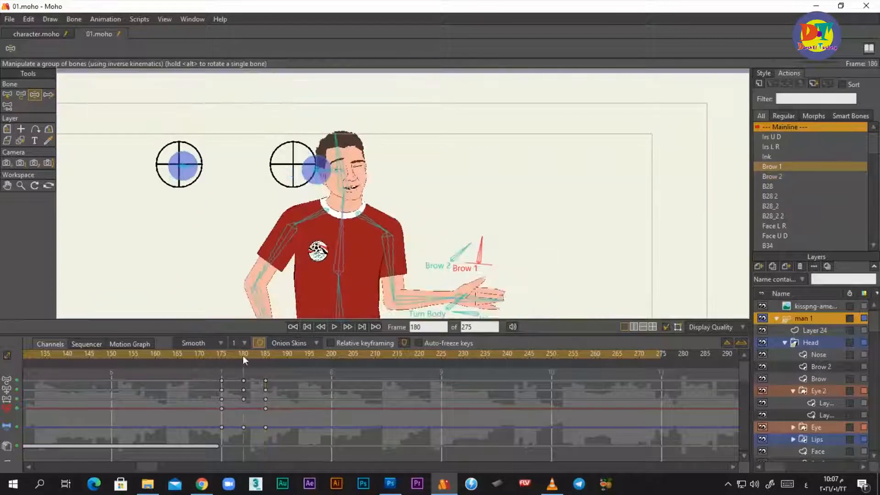
- Tilt Brow 1 across Brow 2 and open the Ink control at frame 185, and play the animation to check the expression
left_click_drag(221, 357, 353, 355)
scroll(373, 160, "up", 4)
scroll(379, 162, "down", 2)
left_click_drag(378, 163, 315, 80)
left_click_drag(503, 259, 521, 260)
left_click_drag(474, 191, 477, 230)
left_click(222, 355)
key("space")
scroll(345, 202, "down", 7)
scroll(319, 251, "up", 3)
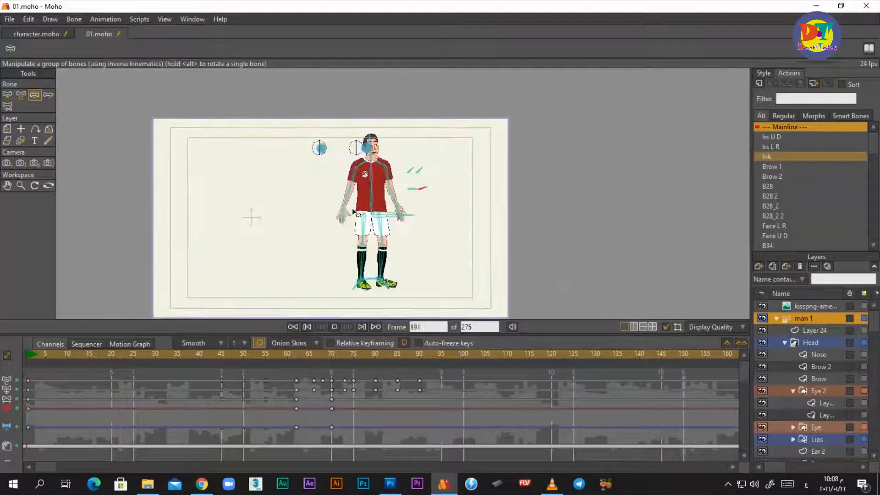
key("space")
- Copy hand bone B15's earlier key to frame 175, rotate the hand outward at frame 185, and scrub through the motion
scroll(347, 202, "up", 6)
left_click(7, 95)
left_click(415, 220)
left_click(302, 359)
left_click_drag(301, 358, 474, 378)
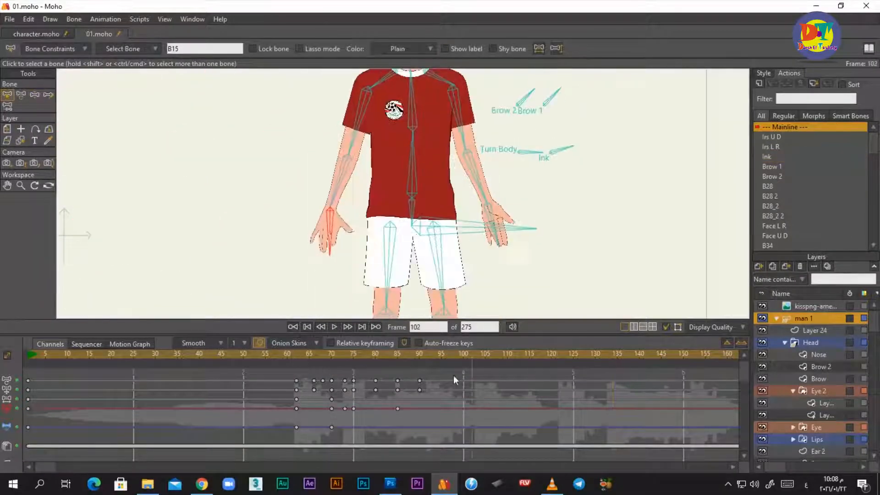
left_click_drag(438, 412, 268, 412)
left_click_drag(503, 355, 545, 355)
left_click(34, 94)
left_click_drag(337, 254, 320, 255)
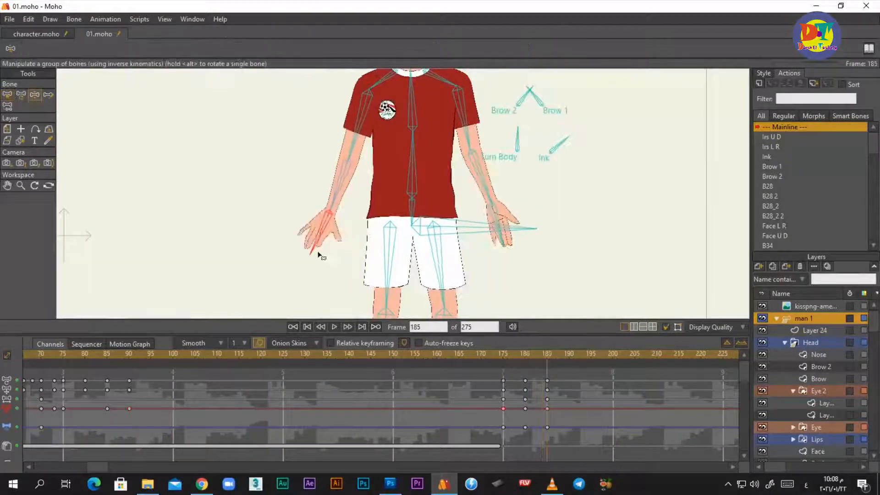
left_click_drag(502, 354, 538, 361)
scroll(834, 424, "down", 3)
- Switch man 1's hand layer to shape 08 at frame 183 and return to the man 1 layer
left_click(808, 392)
right_click(809, 427)
left_click(814, 339)
scroll(827, 325, "up", 3)
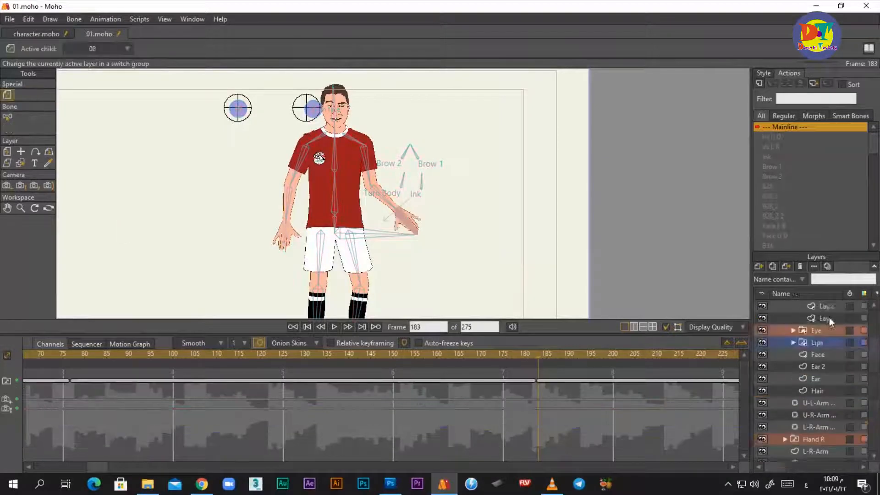
left_click(827, 318)
- Preview the animation and move man 1's body-turn keys from frames 175–185 to frames 136–146
key("space")
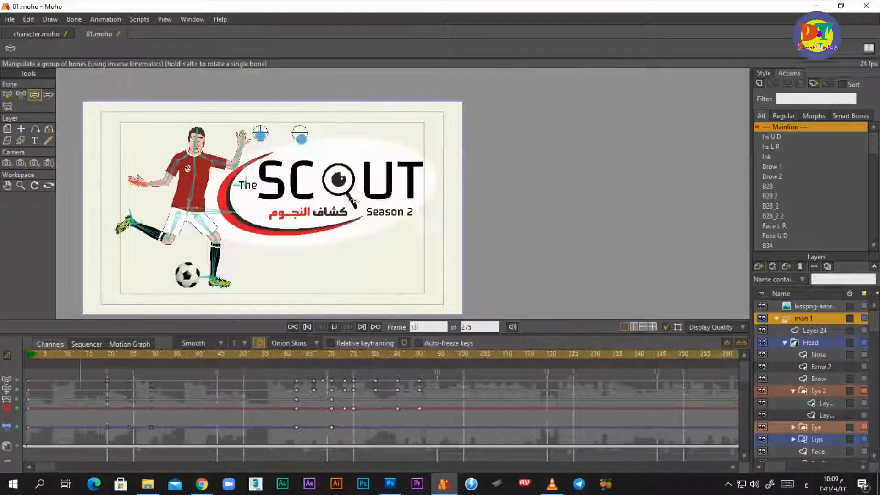
key("space")
left_click_drag(194, 389, 498, 378)
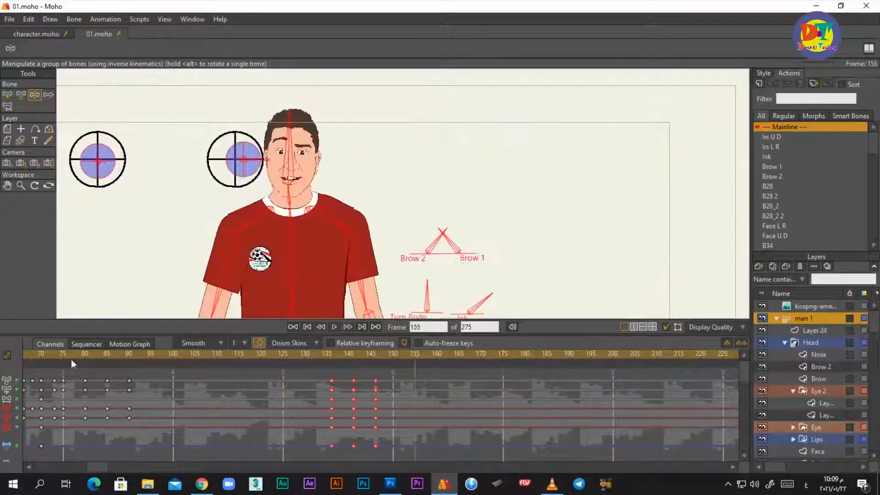
- Adjust man 1's Turn Body and brow controls at frame 90 and play through the retimed turn
left_click(127, 355)
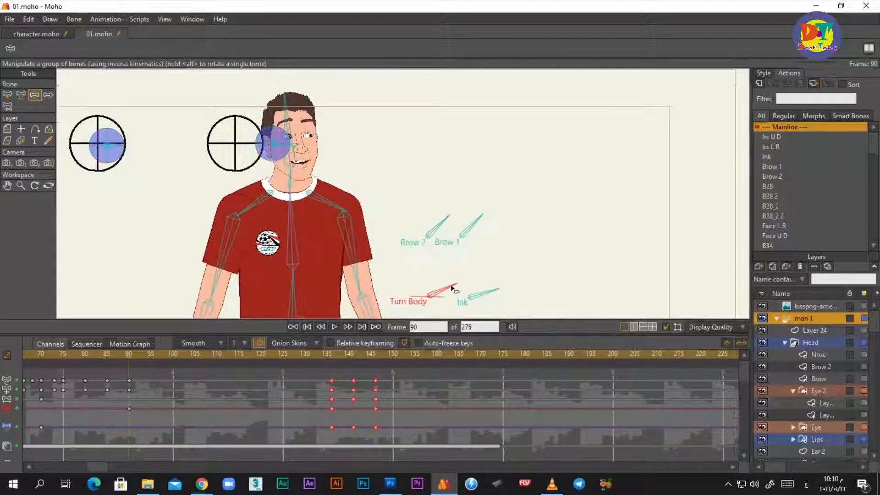
left_click(482, 192)
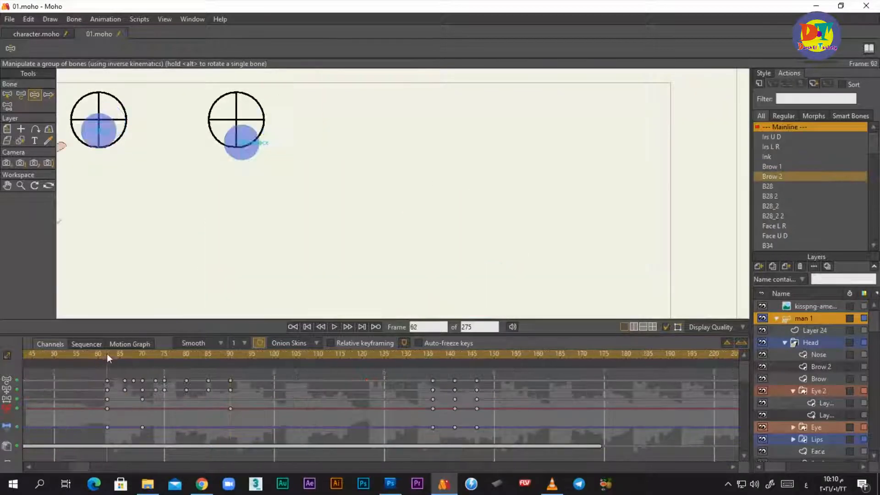
left_click(230, 408)
key("z")
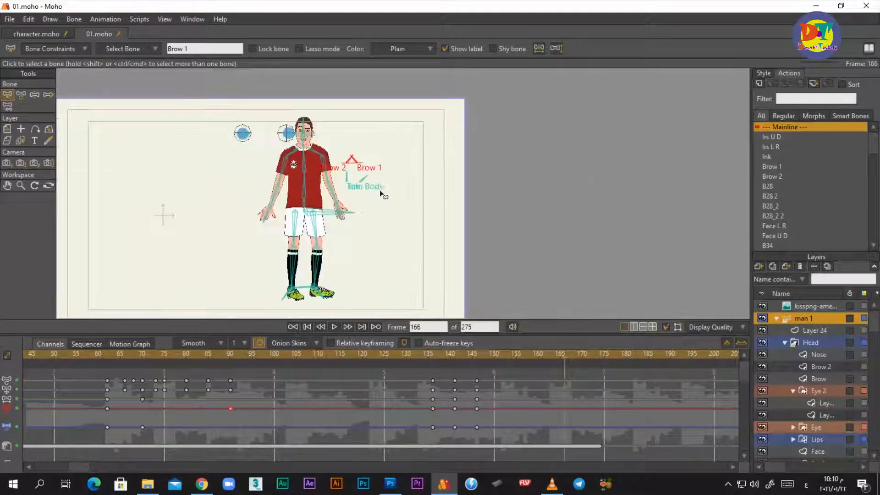
left_click(23, 97)
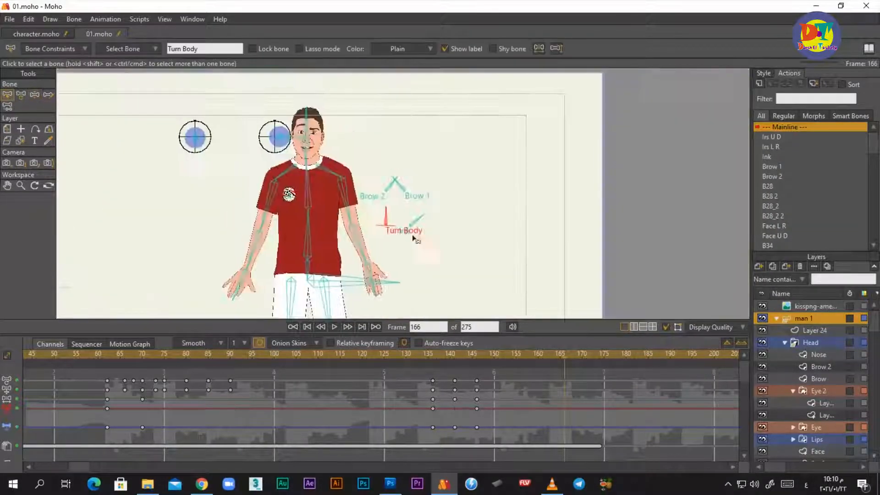
mouse_move(450, 363)
left_mouse_down()
mouse_move(469, 359)
mouse_move(441, 358)
left_mouse_up()
left_click_drag(365, 238, 362, 165)
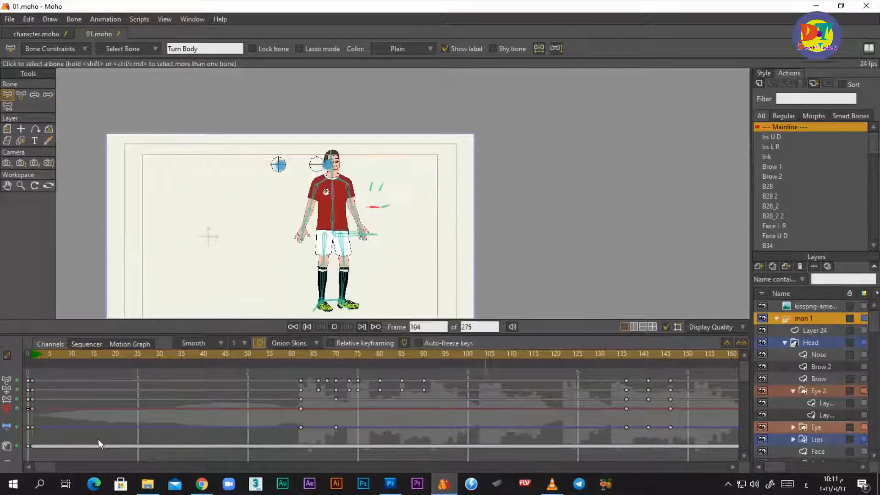
key("space")
- Copy all of man 1's bone keys from frames 146, 141 and 136 to frames 192, 197 and 203 to reverse the turn
left_click_drag(462, 426, 818, 428)
left_click(410, 361)
key("ctrl+a")
key("space")
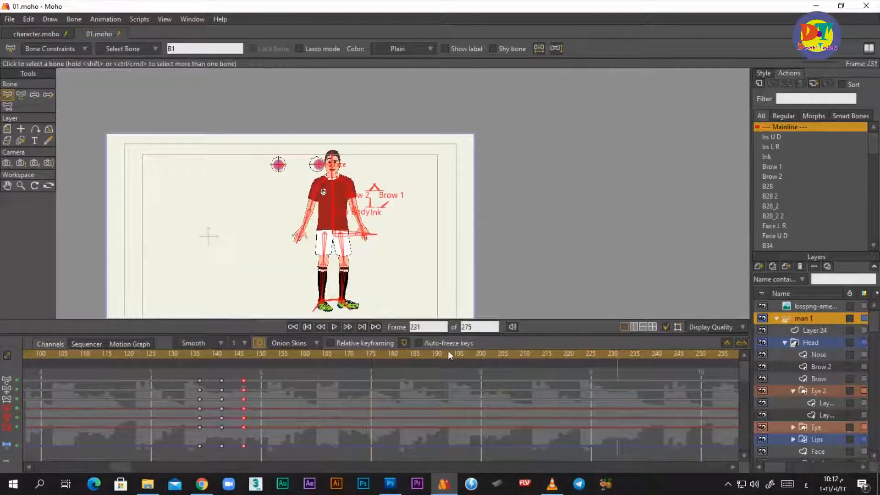
left_click_drag(221, 367, 219, 366)
key("ctrl+c")
left_click(467, 360)
key("ctrl+v")
left_click_drag(205, 435, 196, 367)
left_click(494, 360)
scroll(360, 184, "up", 6)
left_click(445, 355)
left_click(470, 359)
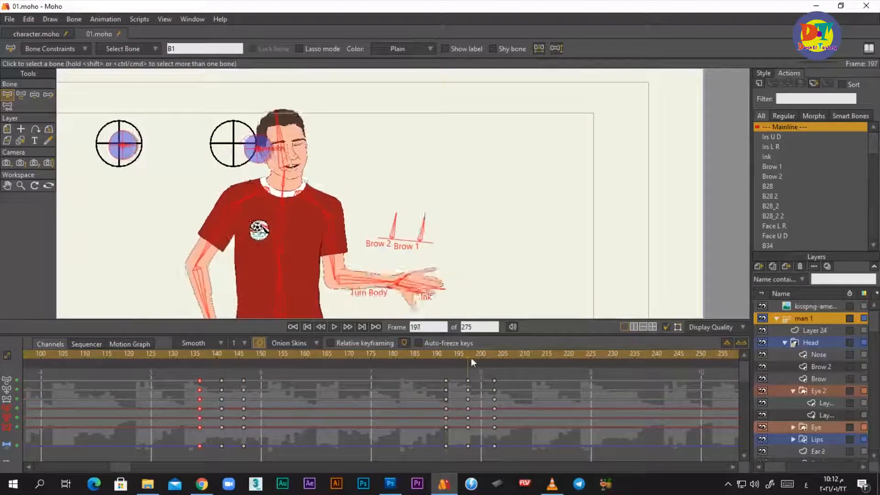
- Play the animation to review man 1's turn to the front and back
scroll(234, 157, "up", 3)
key("z")
left_click(444, 361)
key("space")
scroll(363, 133, "down", 8)
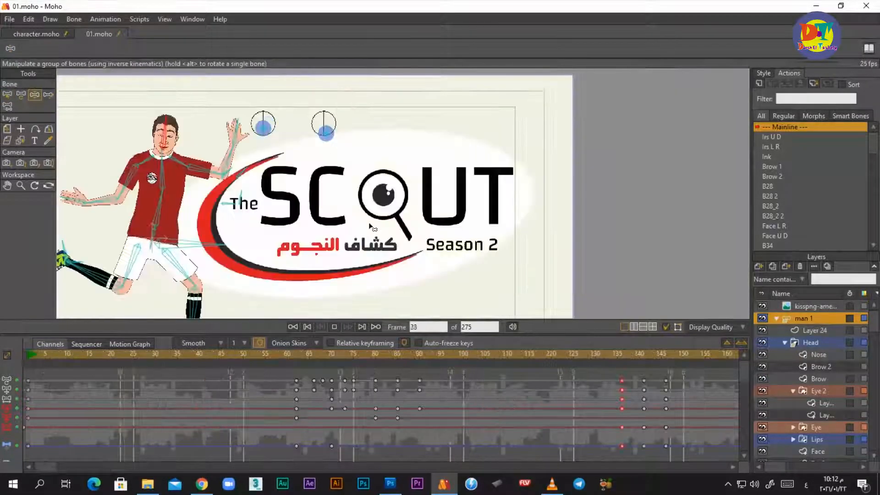
scroll(367, 138, "down", 4)
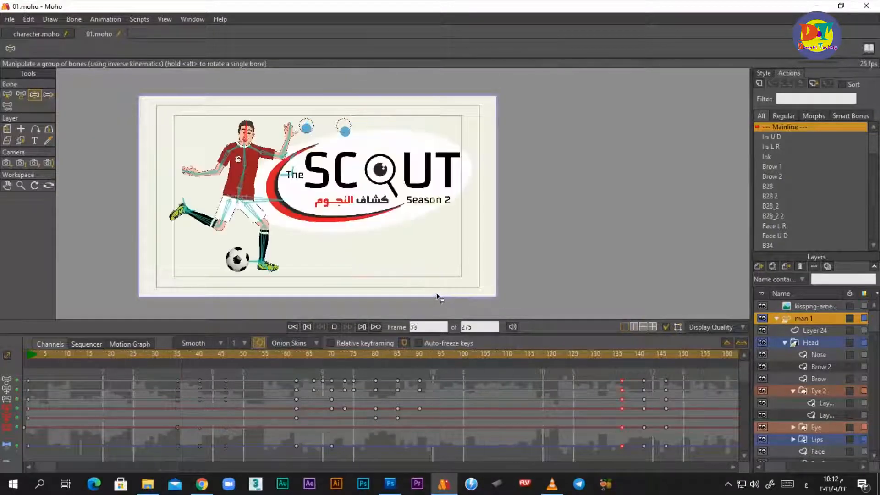
key("space")
- Zoom the camera in on man 1 at frame 255 and track it to X 0.3978, Y 0.2834
left_click_drag(628, 447, 477, 394)
left_click_drag(182, 358, 272, 355)
left_click_drag(561, 416, 294, 393)
left_click_drag(564, 440, 249, 433)
left_click(414, 355)
left_click(21, 163)
left_click_drag(293, 197, 363, 197)
left_click(7, 163)
left_click_drag(401, 157, 361, 198)
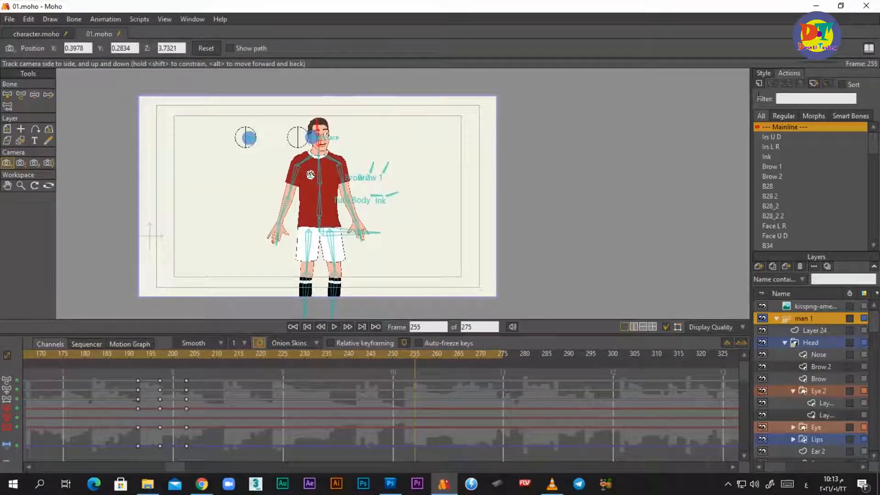
- Collapse the man 1 layer group and show the 02.png stadium background
left_click(776, 319)
left_click(763, 355)
left_click(763, 355)
left_click(763, 366)
left_click_drag(217, 419, 596, 412)
left_click_drag(206, 408, 564, 399)
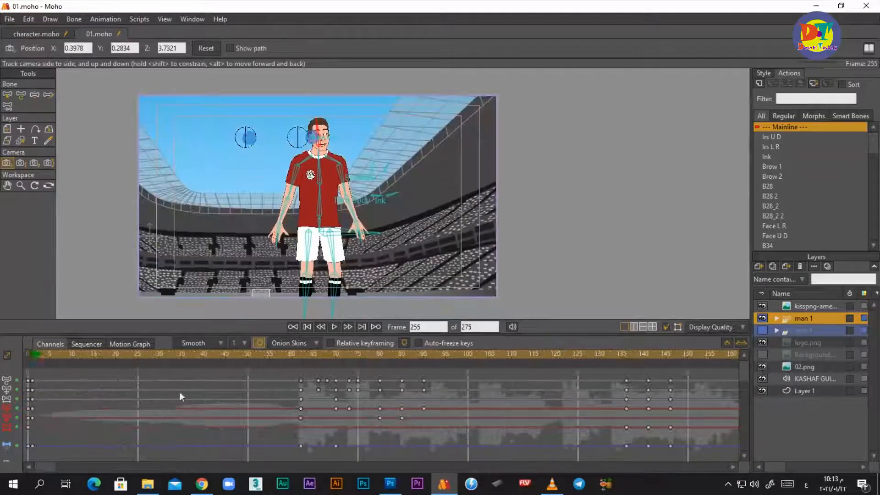
- Play the full animation from the start with the stadium background and select Layer 1 to view the scene without bones
left_click(35, 354)
key("space")
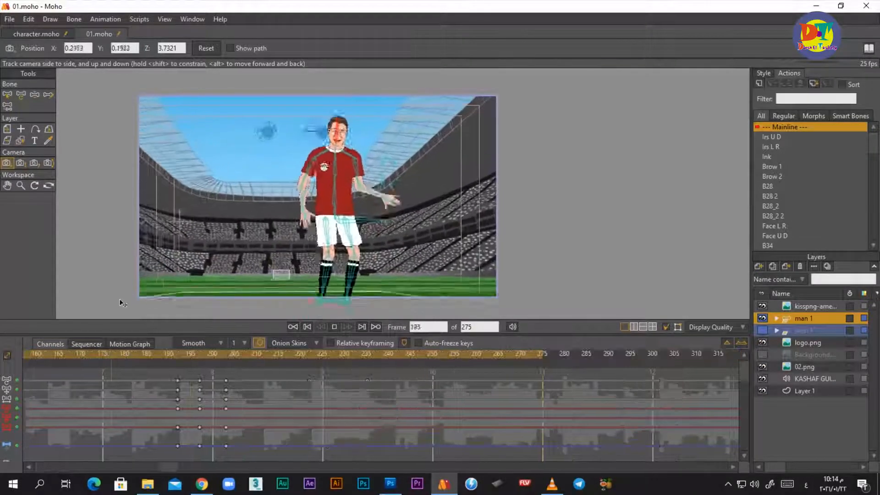
key("space")
scroll(358, 176, "up", 4)
scroll(359, 176, "down", 6)
left_click_drag(461, 435, 110, 307)
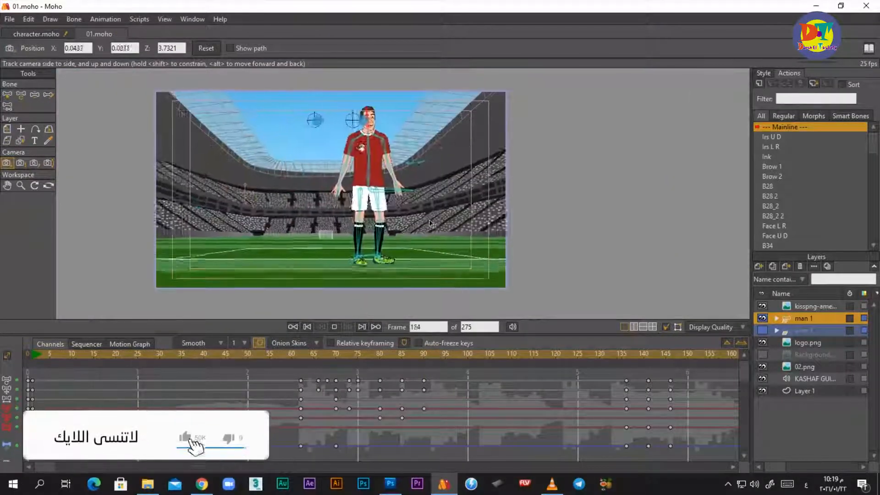
left_click(802, 390)
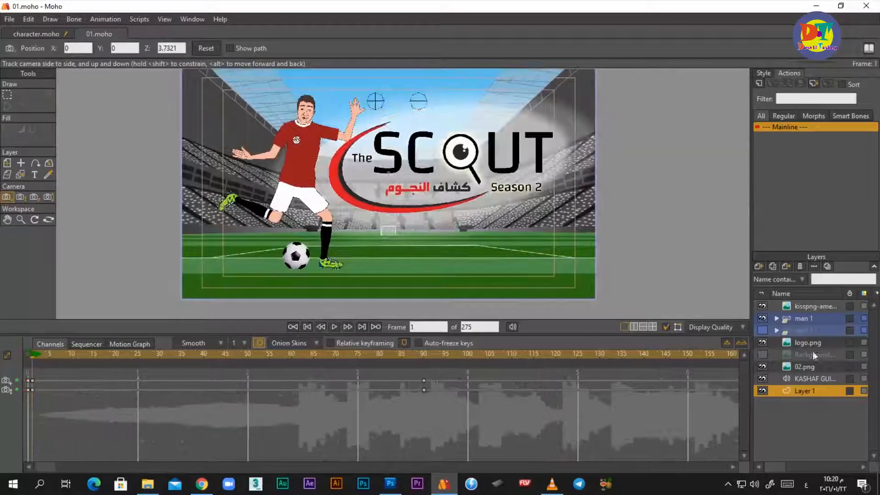
- Hide the logo.png layer, show Background.jpg and open the layer settings of Background.jpg
left_click(762, 342)
left_click(762, 354)
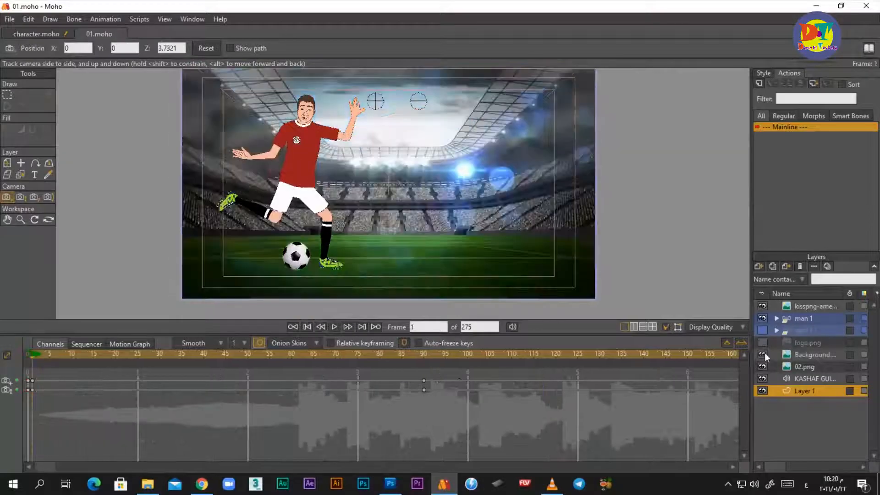
double_click(811, 351)
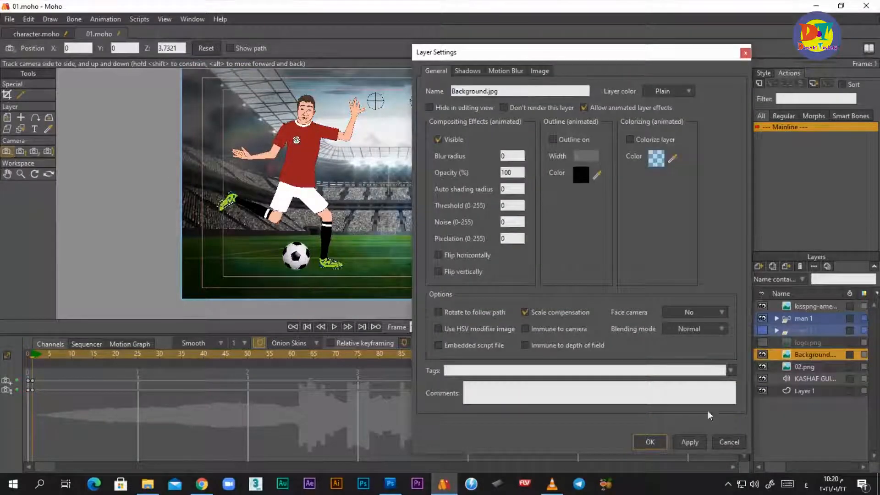
- Fade out Background.jpg by keying its opacity at 100% on frame 61 and 0% on frame 68
left_click_drag(287, 355, 139, 351)
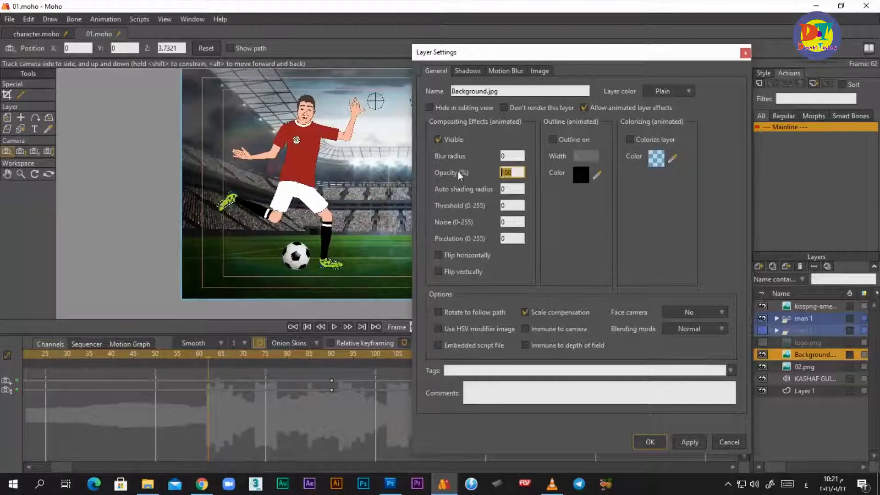
type("0")
left_click(691, 443)
left_click_drag(210, 362, 97, 396)
left_click_drag(26, 381, 273, 363)
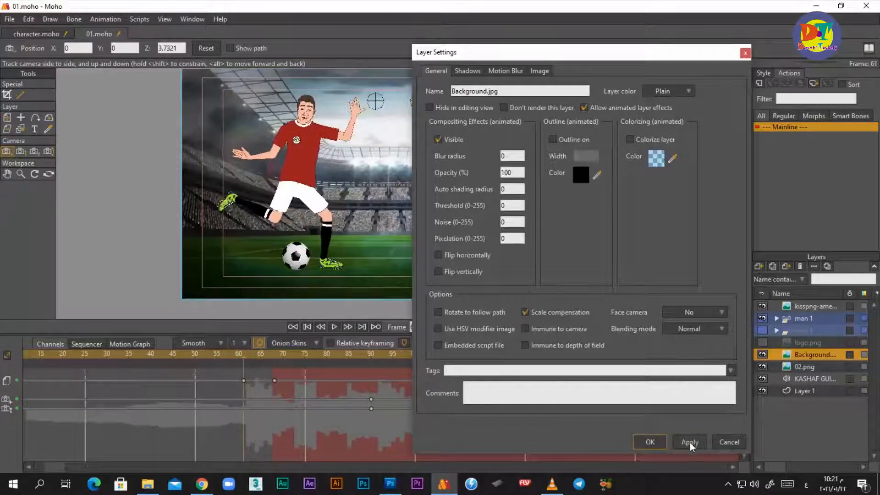
left_click_drag(242, 365, 246, 359)
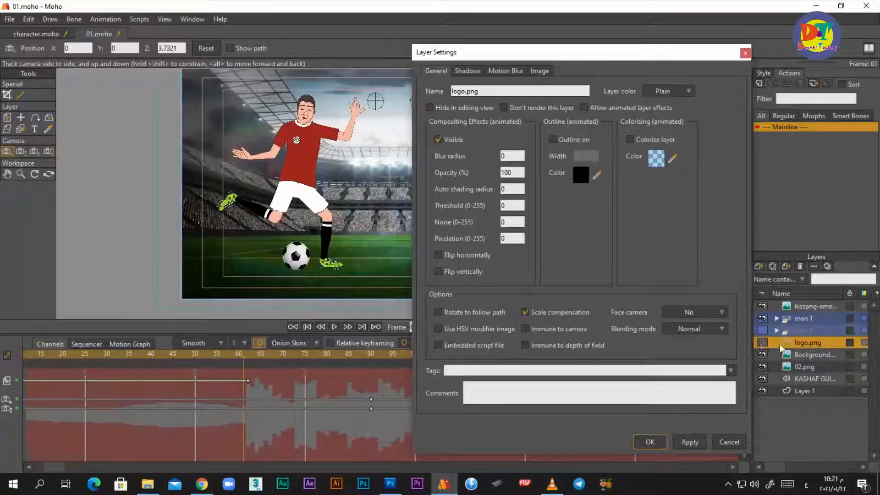
- Toggle the visibility of logo.png and Background.jpg to compare the layers around frame 61
left_click(762, 343)
left_click(762, 343)
left_click(763, 355)
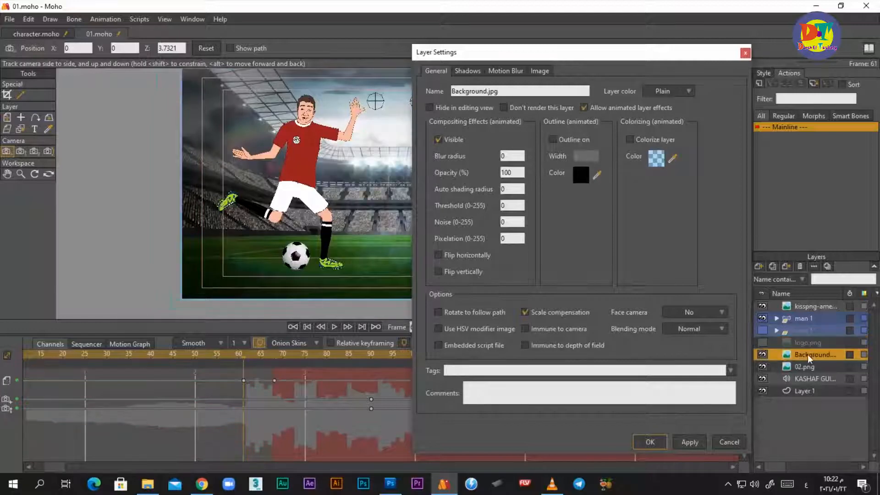
left_click(763, 343)
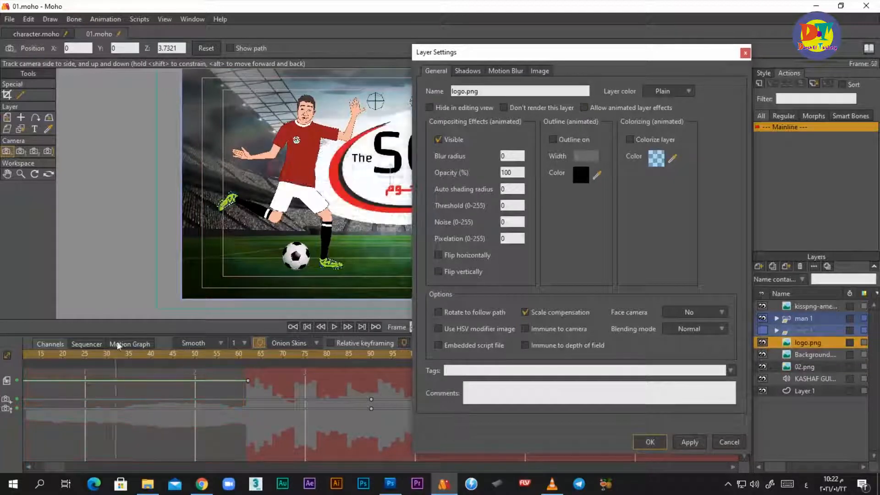
- Key the 02.png layer's opacity at 0% on frame 61 for a fade-in by frame 68, and close the layer settings
left_click(244, 360)
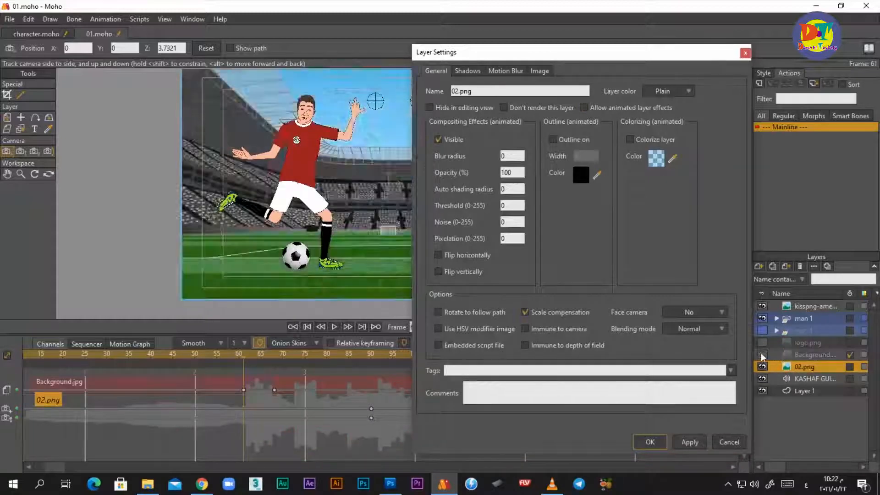
scroll(143, 421, "up", 2)
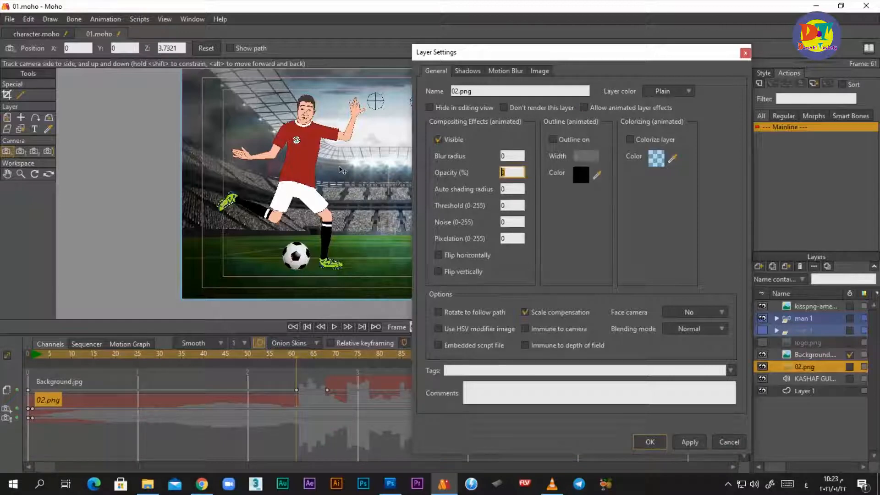
left_click(698, 443)
left_click_drag(527, 59, 617, 76)
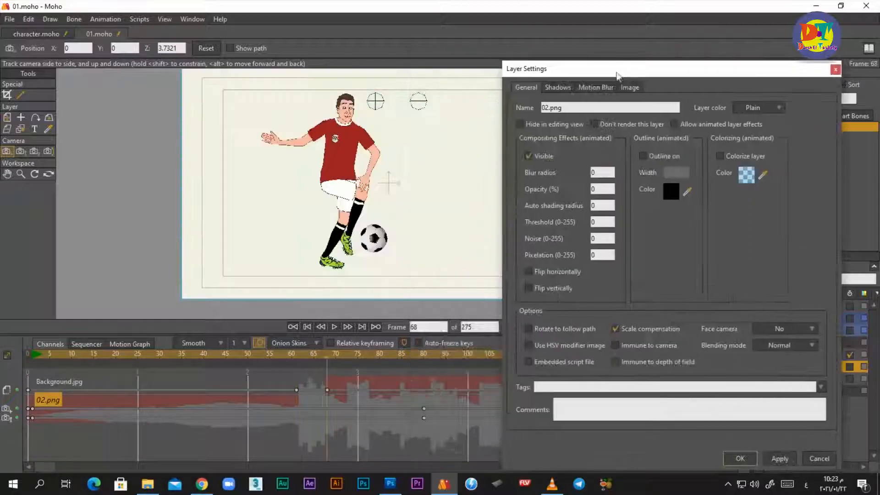
key("Return")
- Step back and forth through the frames around 55 to 70 to examine the crossfade between Background.jpg and 02.png
left_click_drag(268, 353, 323, 369)
key("Left")
key("Left")
key("Right")
key("Right")
key("Right")
key("Right")
key("Left")
key("Left")
key("Left")
key("Left")
key("Right")
key("Right")
key("Right")
key("Right")
key("Right")
key("Left")
key("Left")
key("Left")
key("Left")
key("Right")
key("Right")
key("Right")
key("Right")
key("Left")
key("Left")
key("Left")
key("Left")
key("Left")
key("Left")
key("Right")
key("Right")
key("Right")
key("Right")
key("Right")
key("Right")
key("Right")
key("Left")
key("Left")
key("Left")
key("Left")
key("Left")
key("Left")
key("Left")
key("Left")
key("Left")
key("Right")
key("Right")
key("Right")
key("Right")
key("Right")
key("Right")
key("Right")
key("Right")
key("Left")
key("Left")
key("Left")
key("Left")
key("Left")
key("Left")
key("Left")
key("Left")
key("Left")
key("Right")
key("Right")
key("Right")
key("Right")
key("Right")
key("Right")
key("Right")
key("Right")
key("Right")
key("Right")
key("Right")
key("Right")
key("Right")
key("Right")
key("Right")
key("Right")
key("Right")
key("Right")
key("Right")
key("Right")
key("Left")
key("Left")
key("Left")
key("Left")
key("Left")
key("Left")
key("Left")
key("Left")
key("Left")
key("Left")
key("Left")
key("Left")
key("Left")
key("Left")
key("Left")
key("Right")
key("Right")
key("Right")
key("Right")
key("Right")
key("Right")
key("Left")
key("Left")
key("Left")
key("Left")
key("Left")
key("Left")
key("Right")
key("Right")
key("Right")
key("Left")
key("Left")
key("Left")
key("Left")
key("Left")
- Play the animation repeatedly to review the background transition against the kick
key("space")
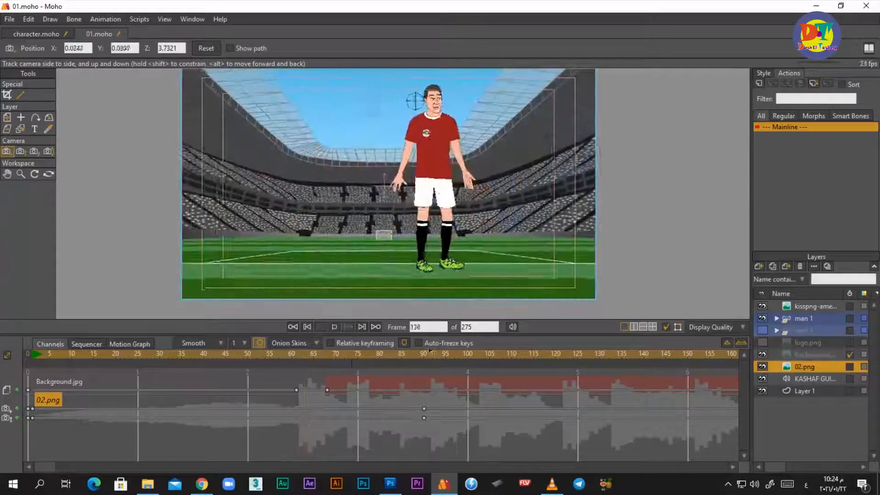
key("space")
left_click_drag(192, 373, 281, 425)
key("space")
key("space")
- Show logo.png, allow animated layer effects, fade its opacity to 0% with keys at frames 56 and 62, and scrub over the fade
left_click(807, 342)
left_click(762, 343)
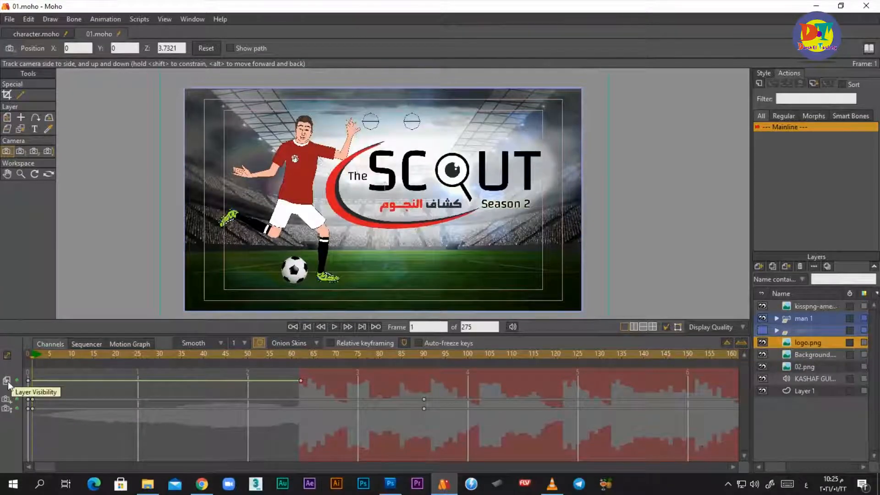
double_click(809, 342)
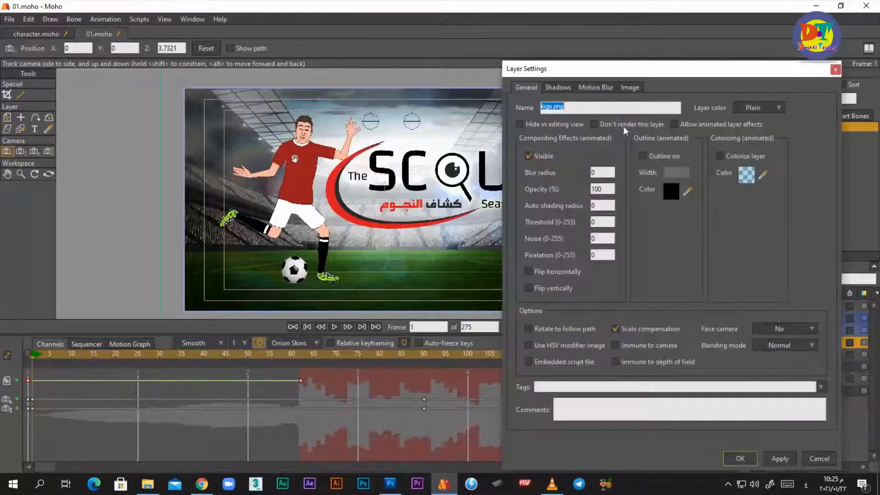
left_click(739, 458)
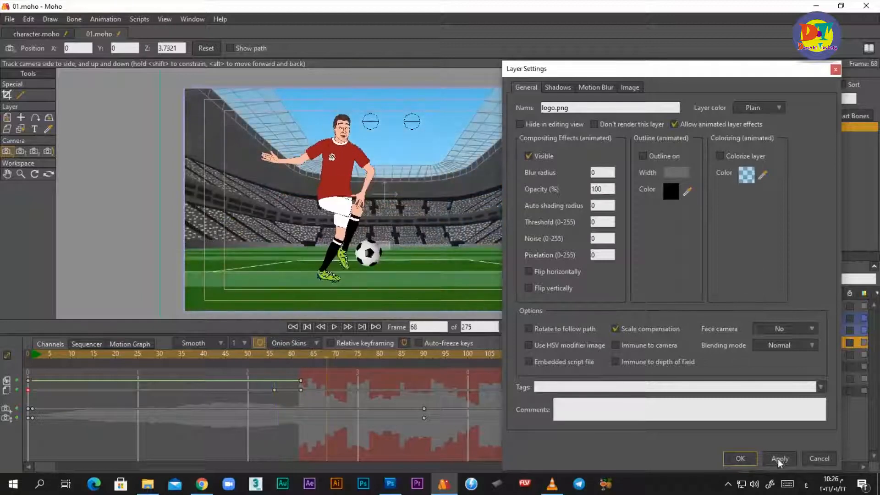
left_click(742, 459)
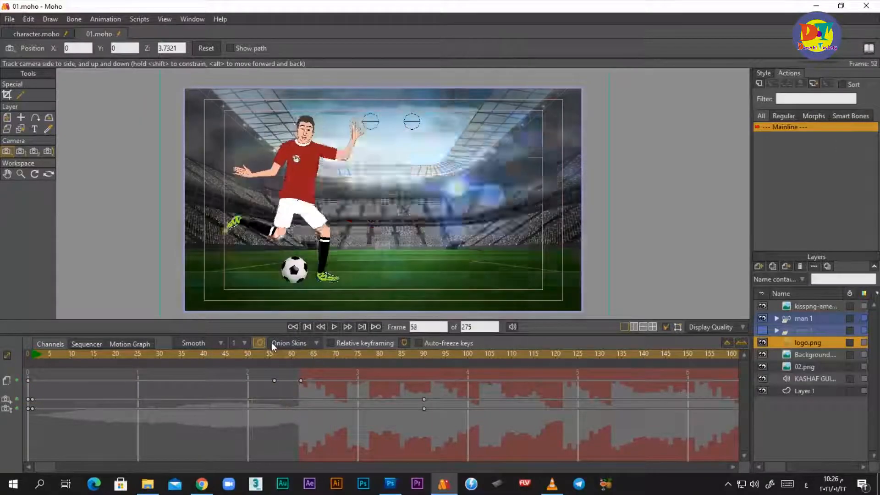
left_click_drag(271, 353, 320, 354)
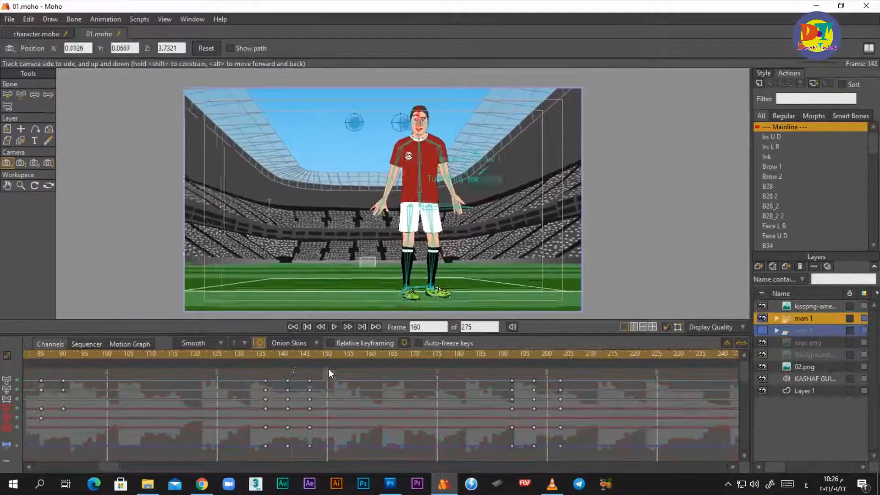
- Expand the man 1 group and select the Hand L layer to inspect the hand around frame 200
left_click(776, 318)
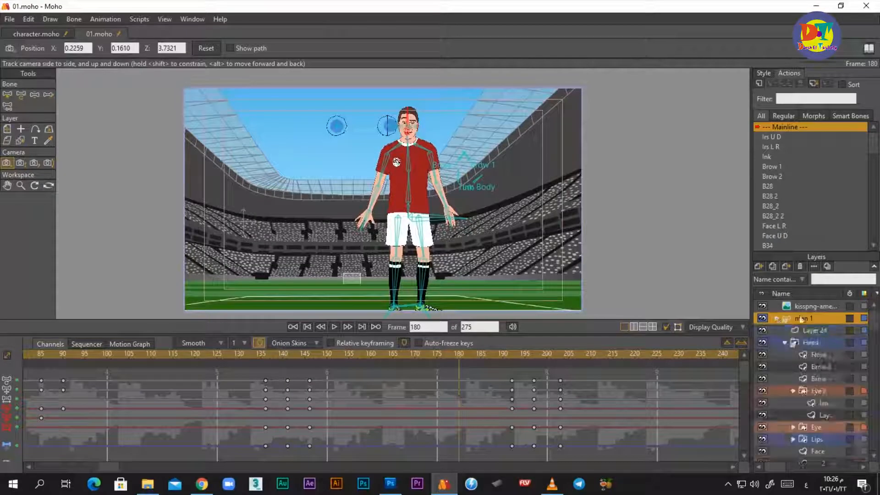
scroll(777, 367, "down", 5)
left_click(813, 390)
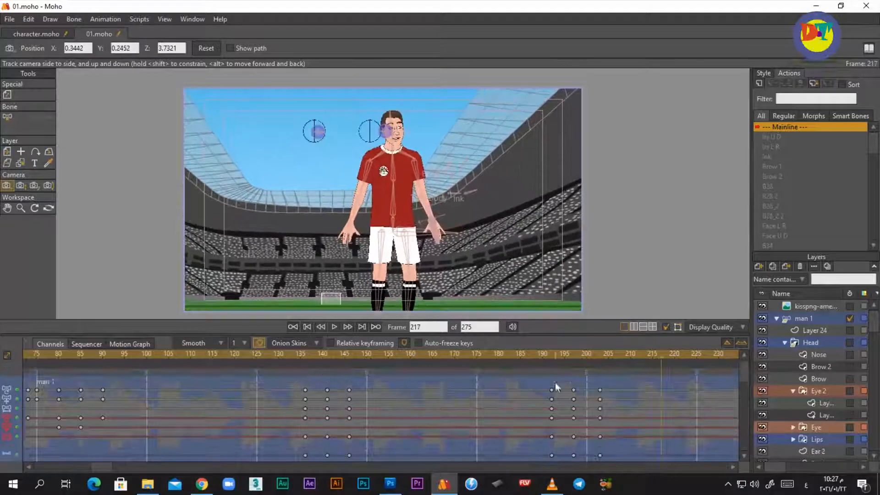
scroll(830, 423, "down", 5)
left_click(816, 389)
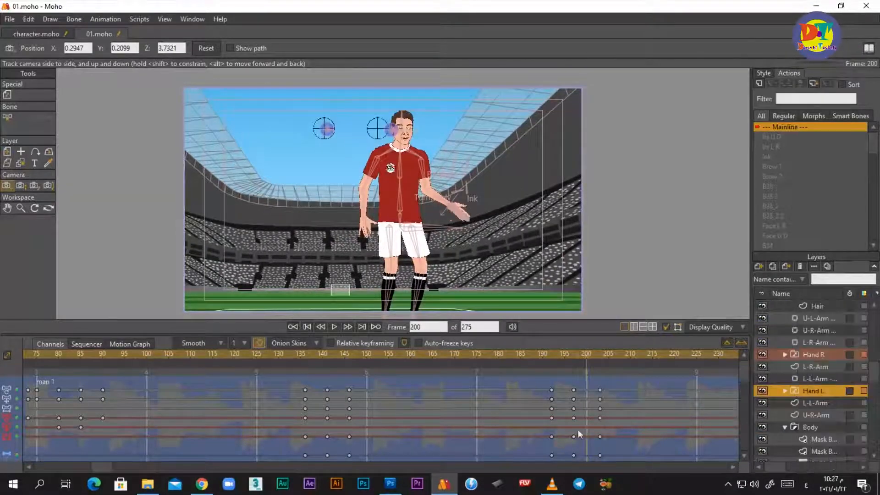
- Play the animation to its end, collapse the man 1 group and select Layer 1 to review the scene from the start
key("space")
scroll(593, 289, "down", 3)
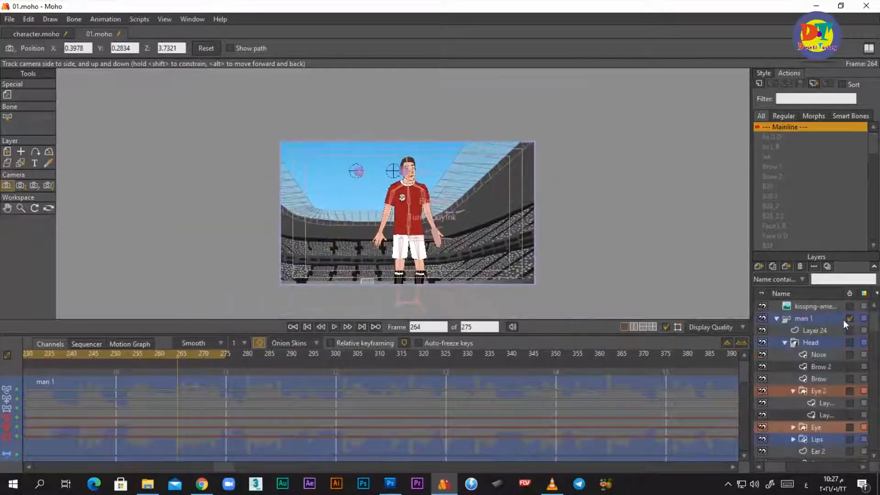
left_click_drag(247, 413, 748, 480)
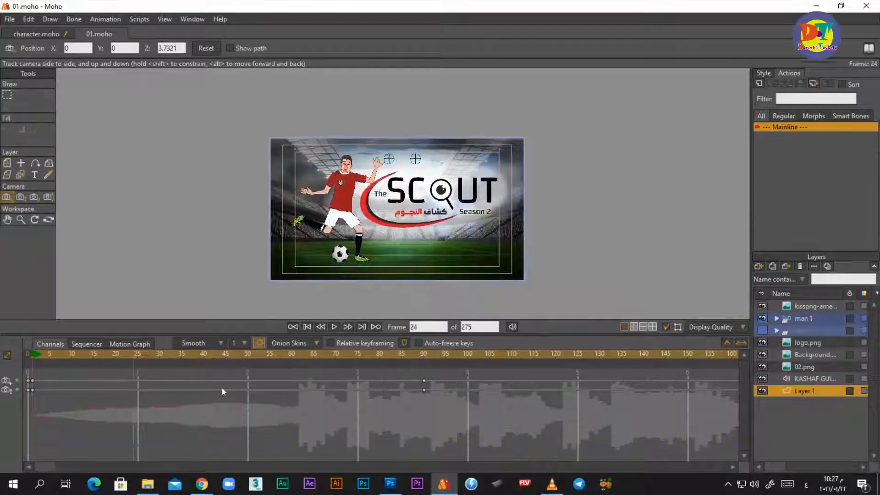
- Scrub through the frames around 127, select the Body layer in the man 1 group and play back to inspect the shirt
scroll(476, 251, "up", 3)
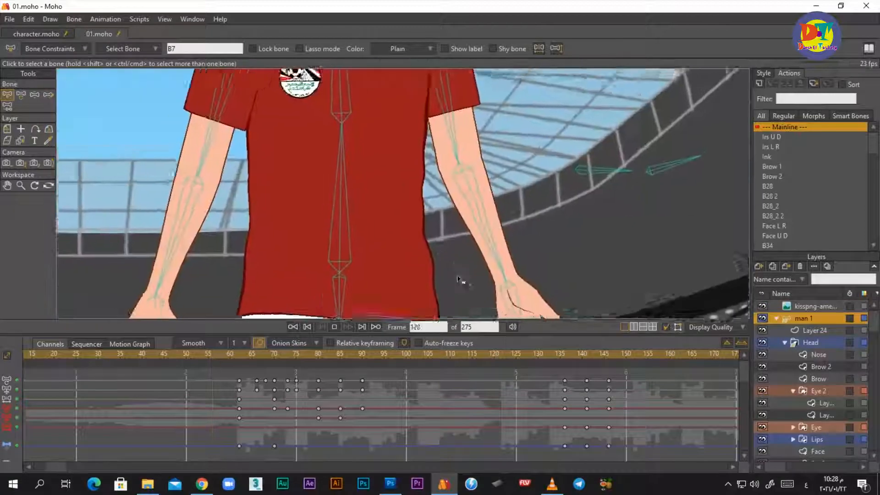
left_click_drag(358, 356, 603, 367)
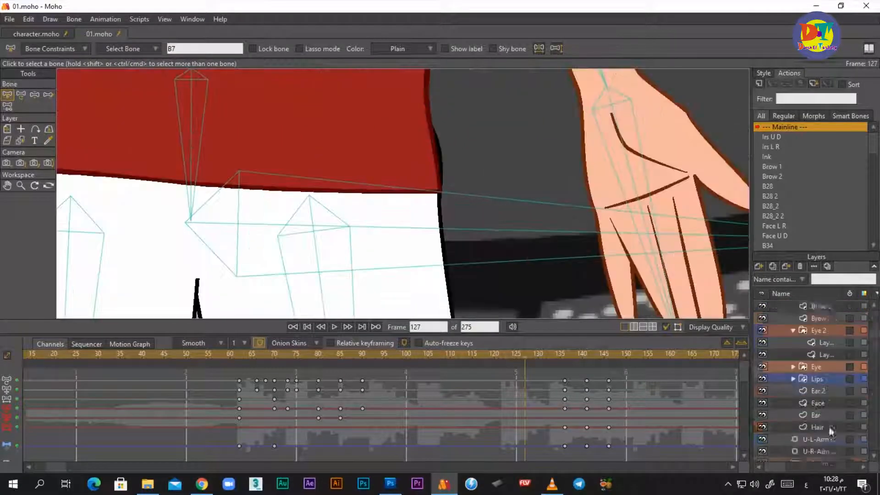
scroll(819, 439, "down", 3)
scroll(799, 419, "down", 3)
left_click(808, 439)
left_click_drag(385, 354, 283, 354)
scroll(527, 443, "up", 2)
left_click(334, 326)
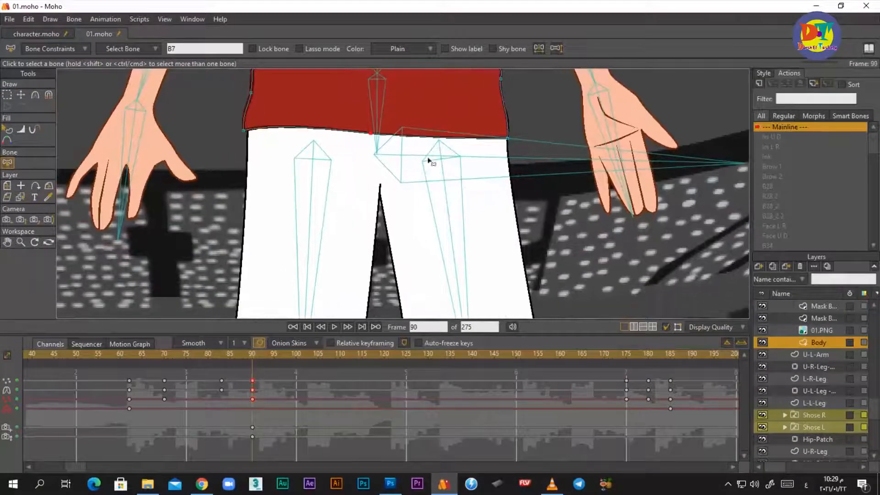
- Select all points of the Body layer at frame 90 and compare the shirt's lower outline with its shape around frame 175
key("ctrl+a")
left_click_drag(555, 424, 404, 428)
left_click(476, 354)
scroll(436, 204, "down", 3)
left_click_drag(436, 205, 424, 276)
left_click_drag(422, 385, 544, 385)
left_click_drag(224, 355, 587, 372)
left_click_drag(403, 213, 373, 196)
- Scrub along the timeline with the Body layer selected to examine how the shirt deforms between its key poses
scroll(373, 196, "down", 5)
left_click_drag(688, 394, 46, 394)
left_click_drag(183, 394, 511, 394)
left_click_drag(239, 355, 415, 364)
scroll(330, 221, "up", 5)
left_click_drag(329, 221, 333, 202)
left_click_drag(275, 363, 388, 370)
left_click_drag(174, 408, 729, 404)
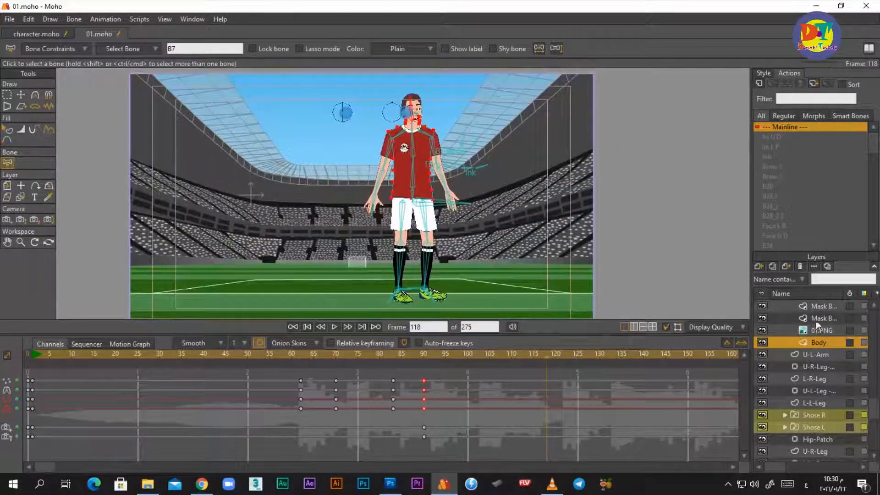
- Play the animation from the start with man 1 selected, and pick the Body layer to inspect the shirt around frame 174
left_click(816, 320)
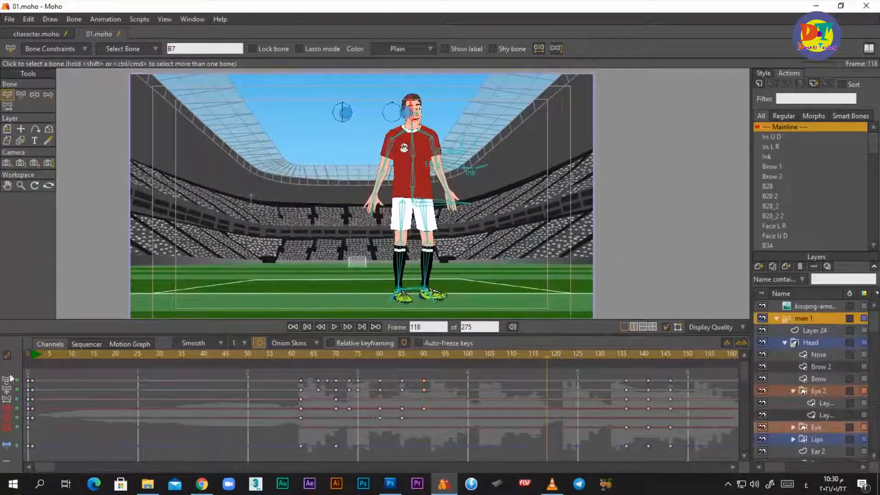
left_click(28, 356)
key("space")
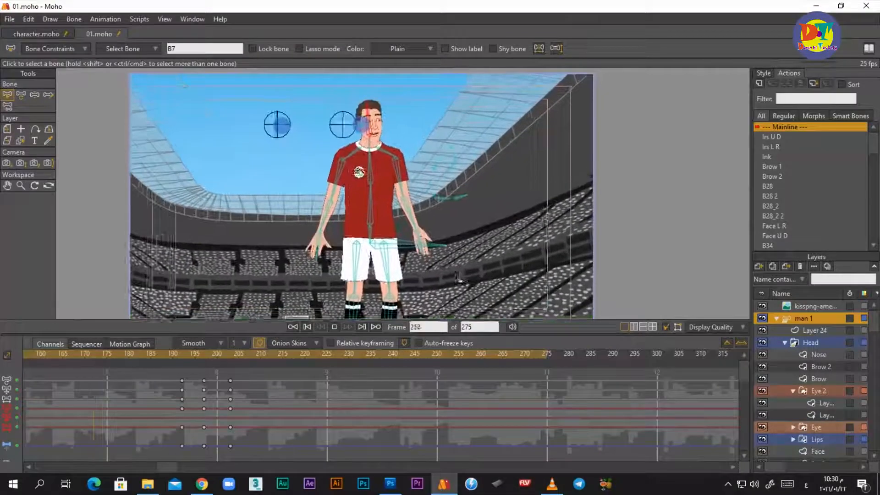
left_click(499, 377)
mouse_move(499, 376)
left_mouse_down()
mouse_move(431, 378)
mouse_move(457, 378)
left_mouse_up()
right_click(392, 194, "alt")
scroll(391, 194, "down", 3)
scroll(299, 440, "up", 4)
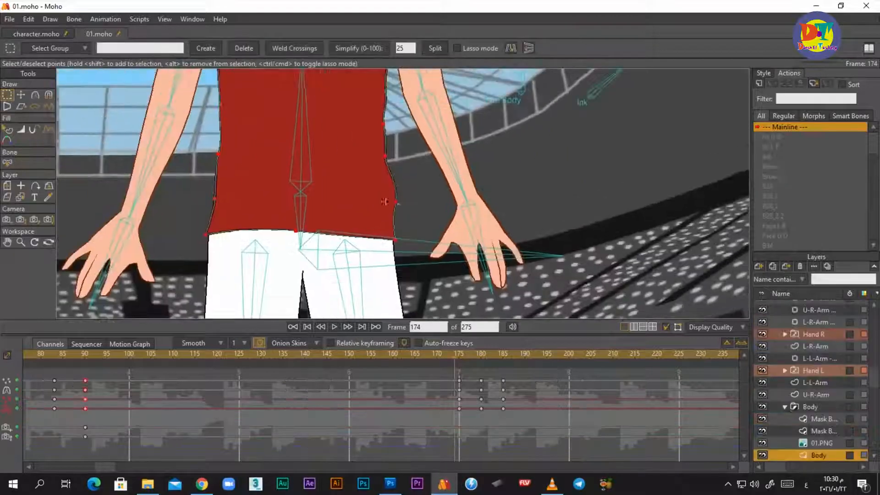
- Return to the Body layer's frame 90 pose, paste the copied key at frame 175 and scrub to frame 180
left_click(249, 355)
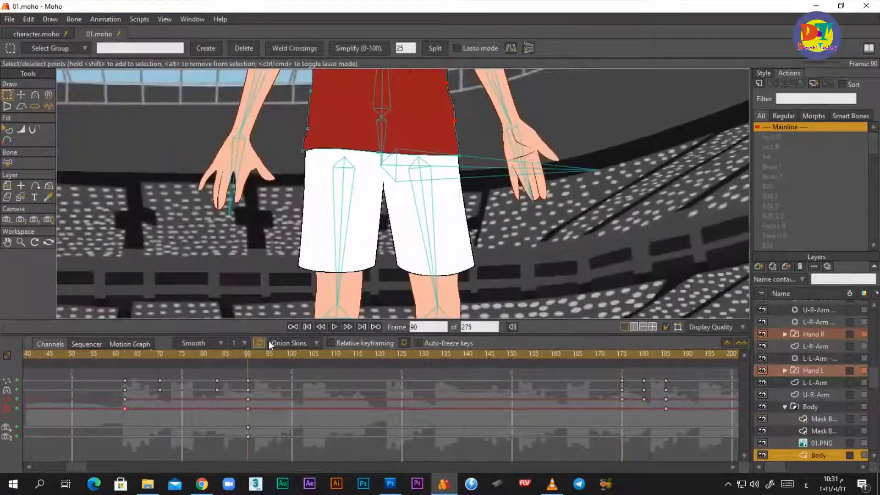
scroll(399, 352, "down", 6)
left_click(353, 356)
key("ctrl+v")
left_click_drag(345, 354, 374, 356)
scroll(244, 412, "up", 10)
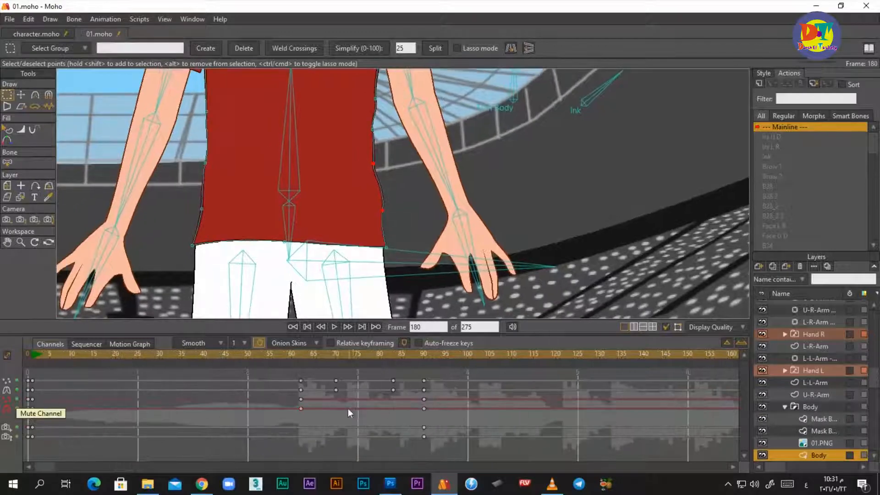
- Compare the shirt's shape at frame 89 with frames 173 to 185 on the Body layer
scroll(243, 411, "down", 5)
left_click(213, 356)
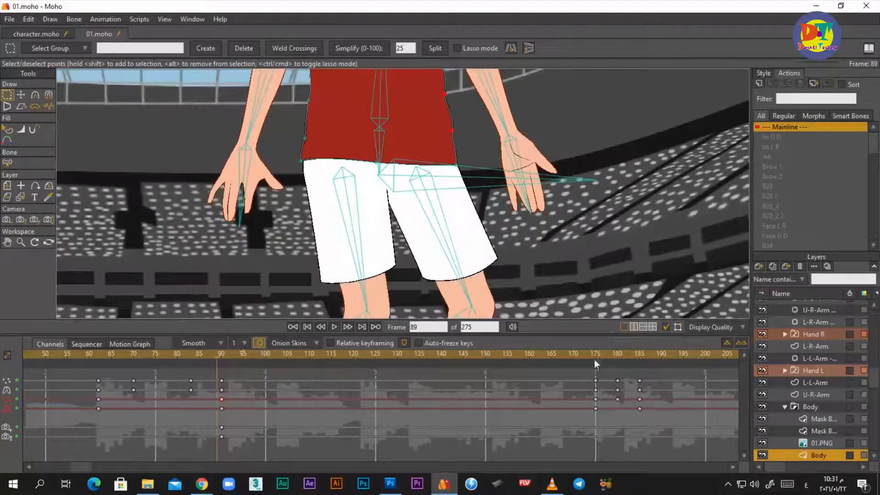
left_click(594, 359)
left_click_drag(590, 359, 639, 367)
left_click_drag(648, 417, 366, 403)
left_click_drag(362, 359, 305, 360)
- Select the shirt's side and hem points around frames 173 and 185 and the Body layer's key at frame 175
left_click_drag(414, 224, 399, 268)
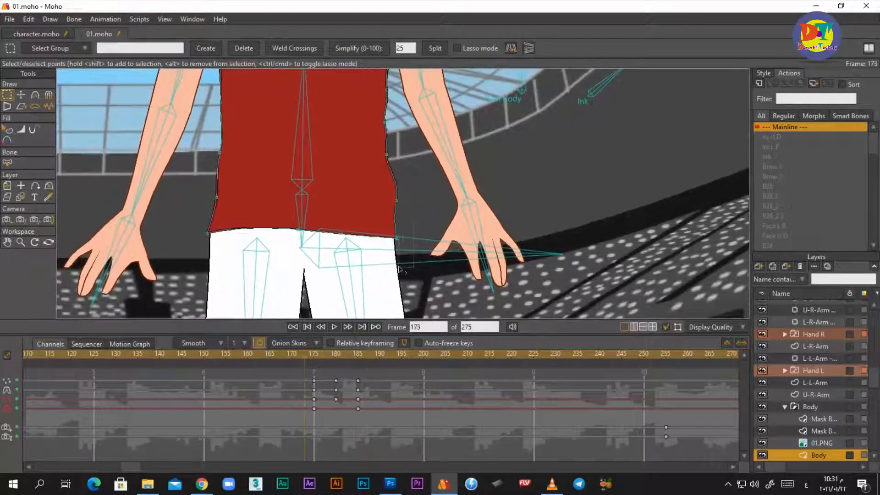
left_click_drag(312, 356, 345, 360)
left_click(314, 400)
left_click(331, 360)
left_click(358, 360)
left_click_drag(390, 168, 362, 263)
scroll(362, 264, "down", 5)
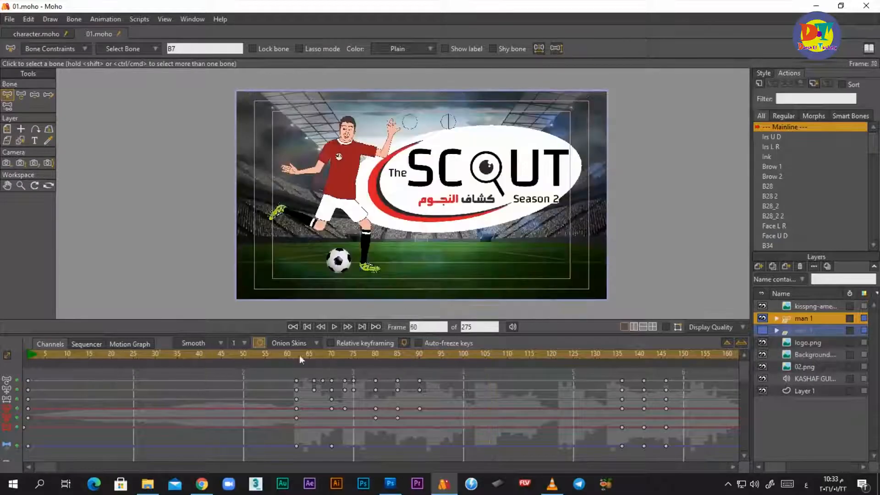
- Display the rig's bones, hide the 02.png layer and rotate the Ink bone to close the player's eyes at frame 98
left_click_drag(299, 356, 430, 381)
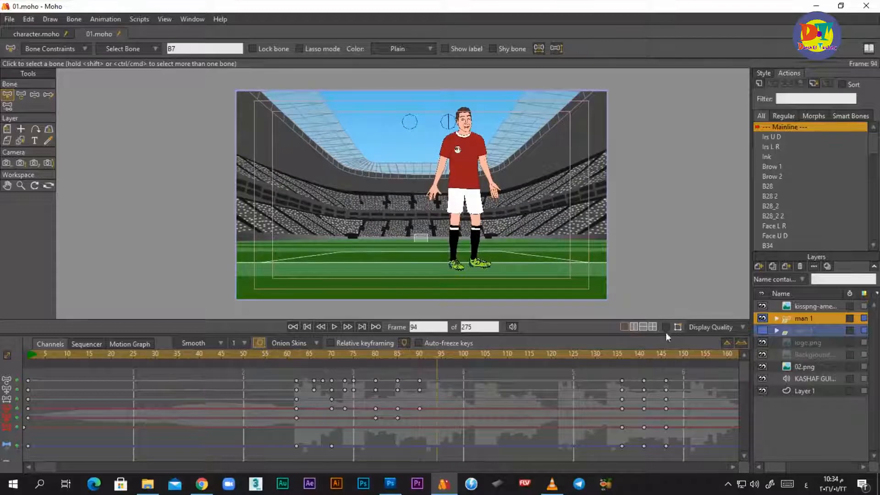
left_click(666, 327)
left_click(763, 367)
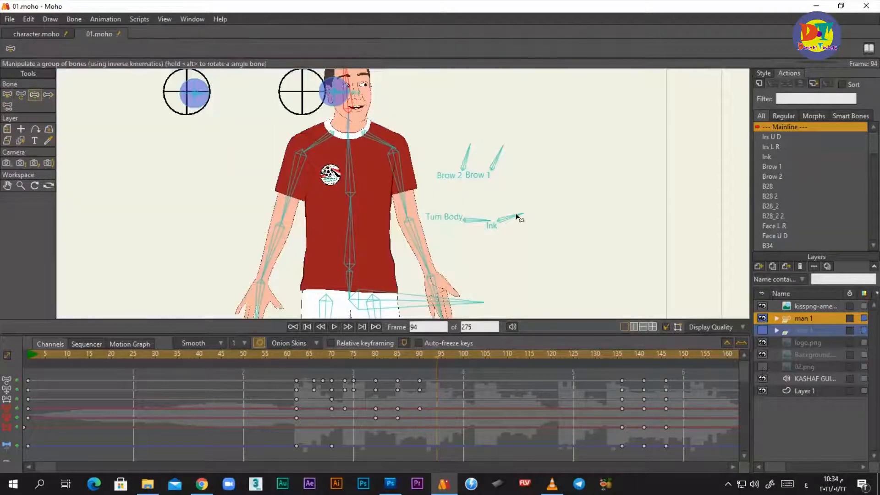
left_click(516, 215)
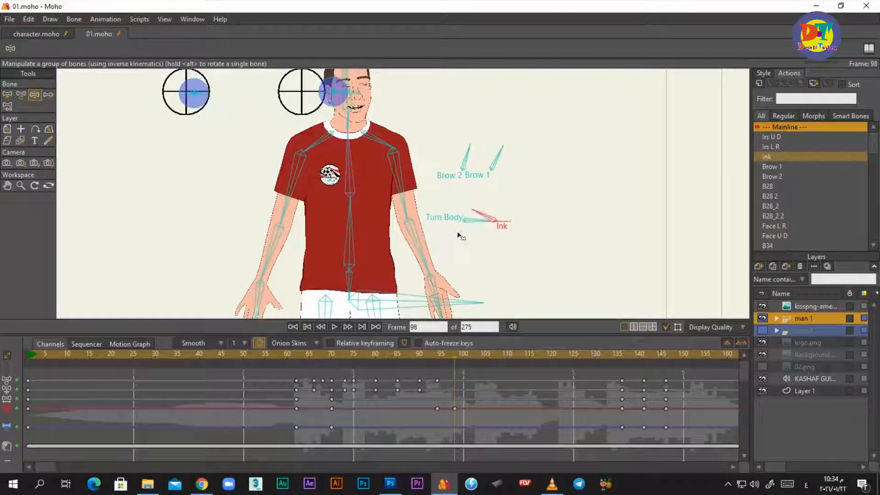
left_click(436, 357)
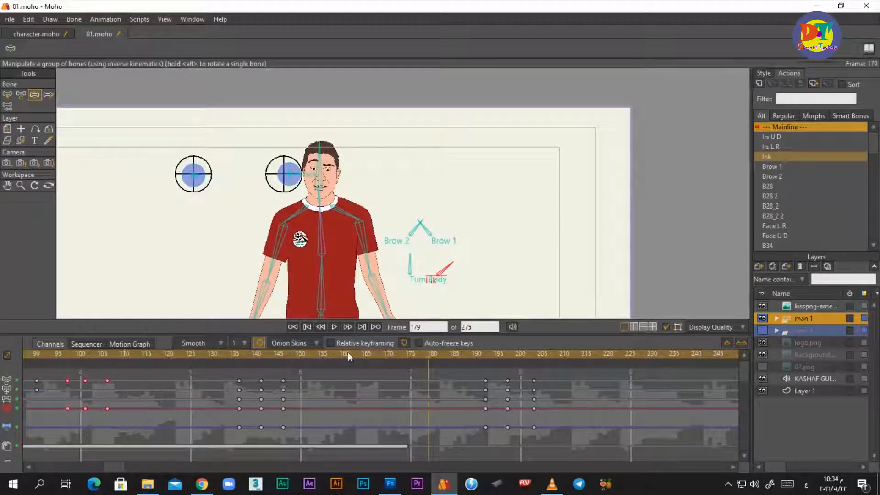
- Rotate the Brow 1 and Brow 2 bones upright at frame 146 to relax the player's eyebrows
left_click(235, 358)
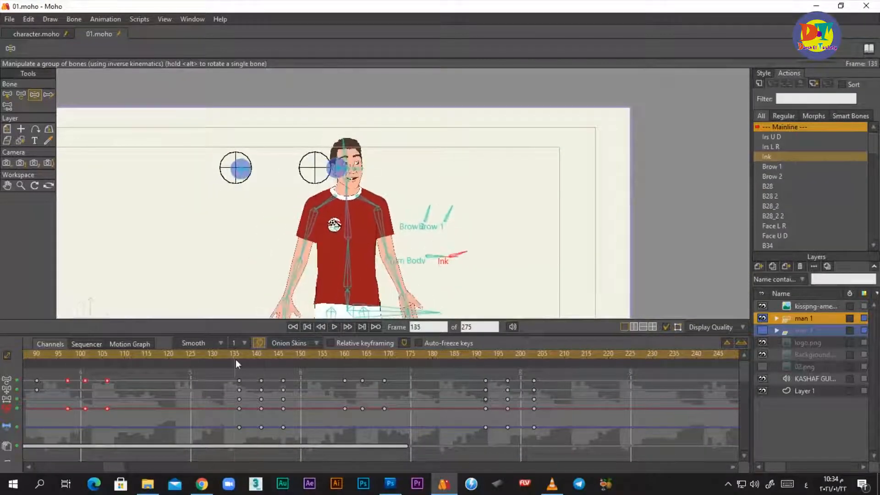
scroll(459, 246, "up", 5)
mouse_move(452, 240)
left_mouse_down()
mouse_move(459, 247)
mouse_move(473, 241)
left_mouse_up()
scroll(472, 255, "down", 1)
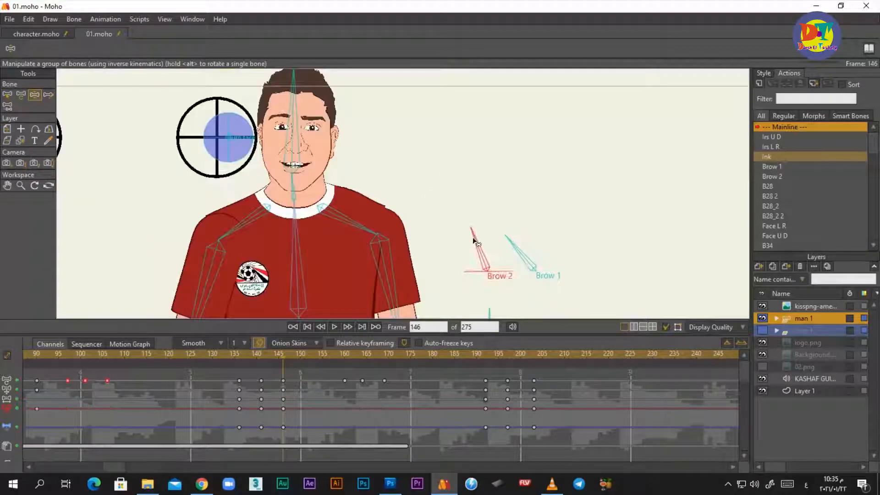
left_click(8, 95)
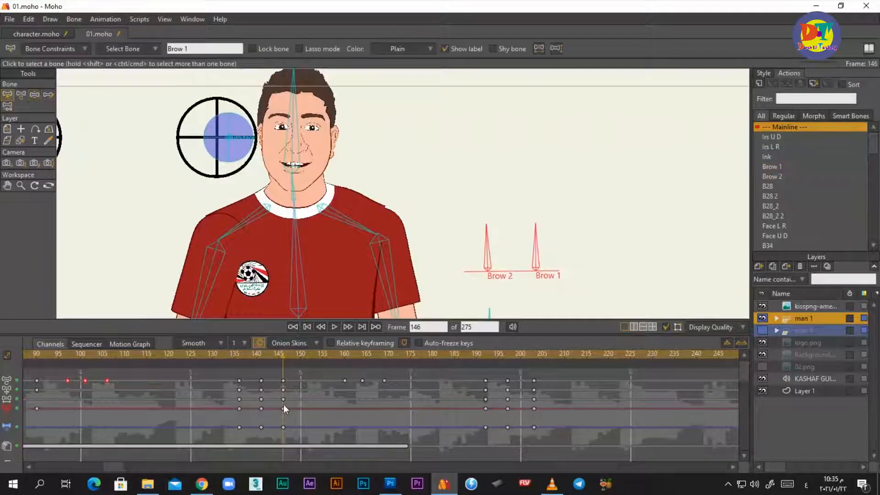
- Check the eyebrows in the following frames, select the Ink bone and paste its blink keys farther along the timeline
left_click(485, 358)
mouse_move(499, 357)
left_mouse_down()
mouse_move(332, 357)
mouse_move(454, 358)
left_mouse_up()
left_click_drag(602, 242, 584, 173)
scroll(581, 169, "down", 5)
left_click(547, 244)
left_click_drag(341, 362, 540, 361)
left_click_drag(494, 421, 196, 421)
left_click(296, 358)
key("ctrl+v")
- Play back the blink, paste the Ink bone's keys once more at another frame and replay the result
left_click(218, 360)
key("space")
key("space")
left_click(366, 354)
key("ctrl+v")
left_click(296, 357)
key("space")
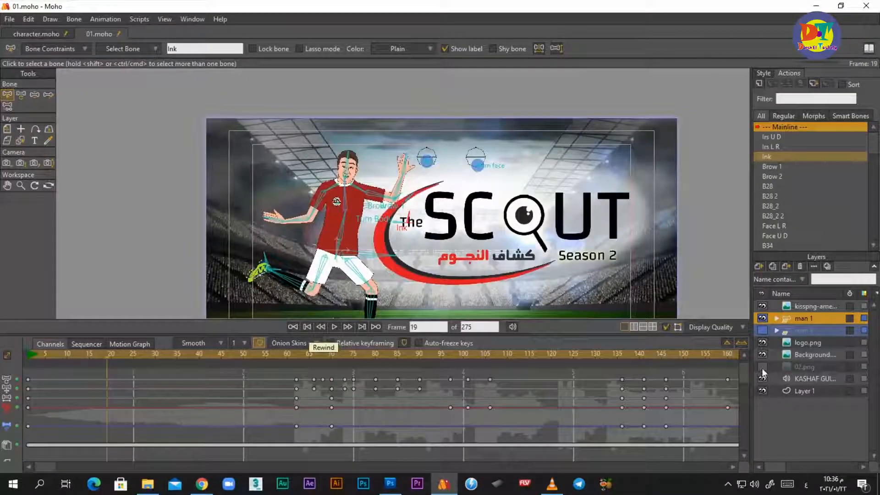
- Show the 02.png layer again, select Layer 1 and play the whole animation for a final review
left_click(762, 367)
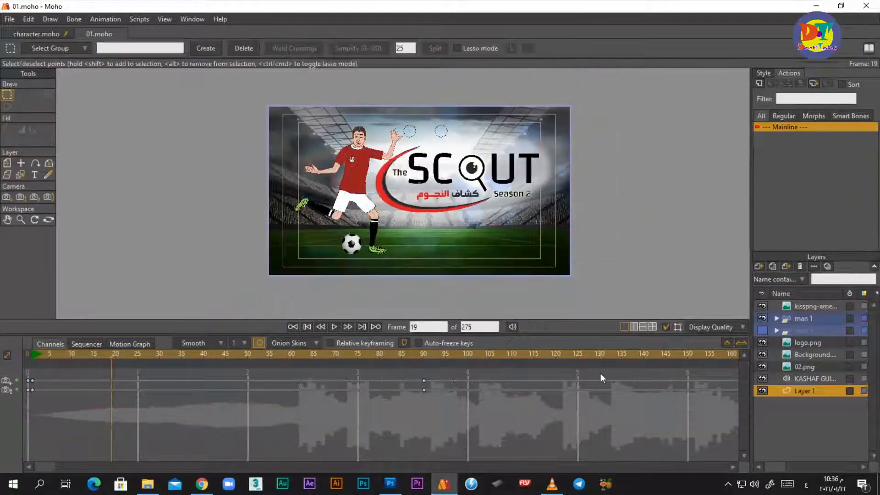
scroll(362, 137, "up", 10)
scroll(305, 123, "down", 9)
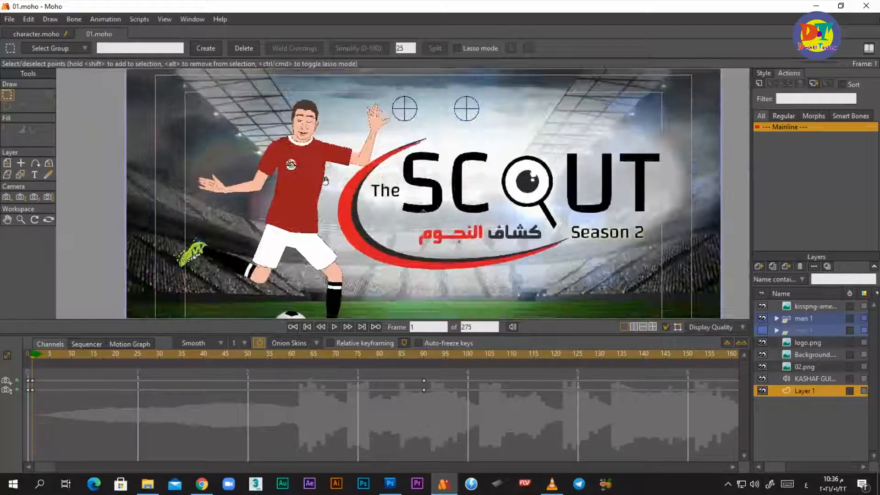
key("space")
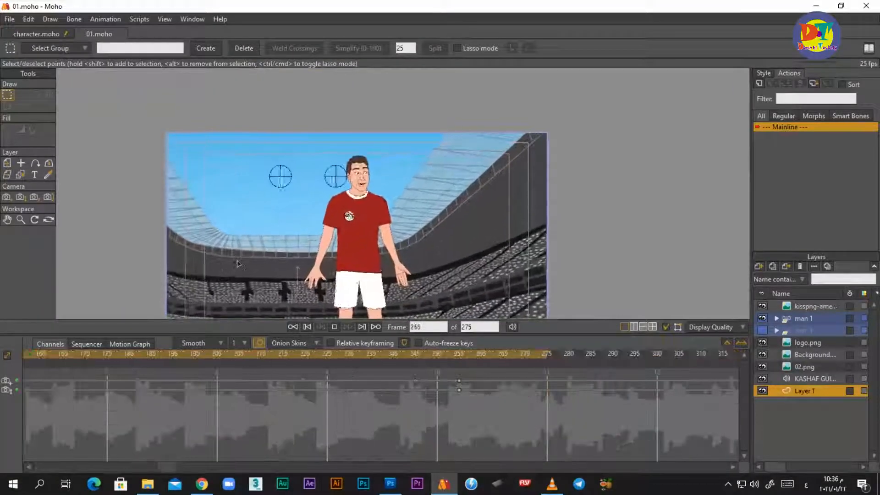
key("space")
- Export frames 1 to 275 as 01.mp4 in MP4 (H.264-AAC) format at quality 100 to the project's folder
key("ctrl+r")
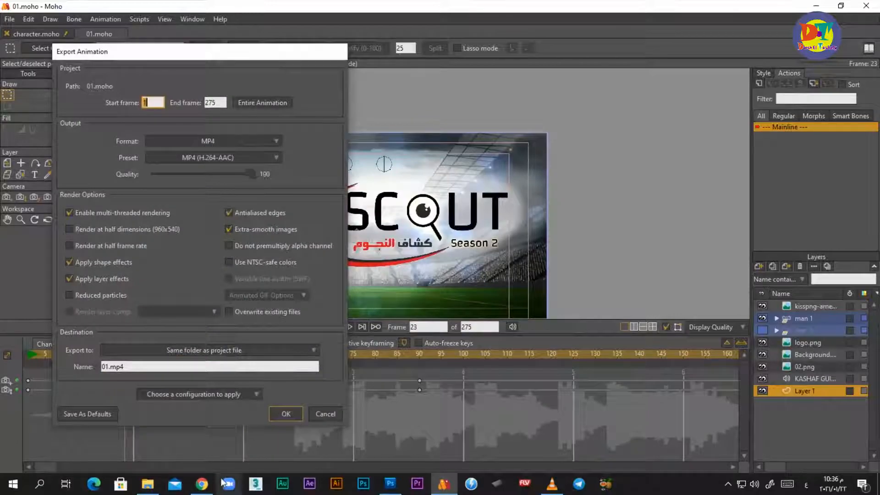
left_click(285, 415)
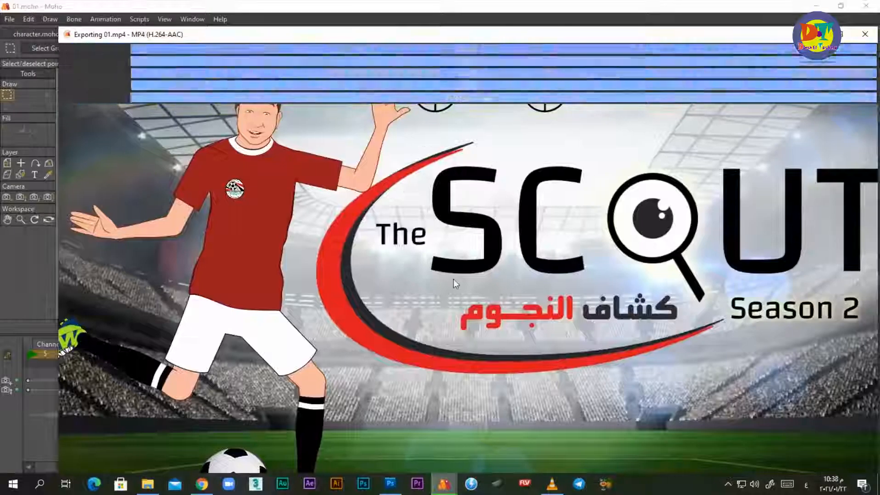